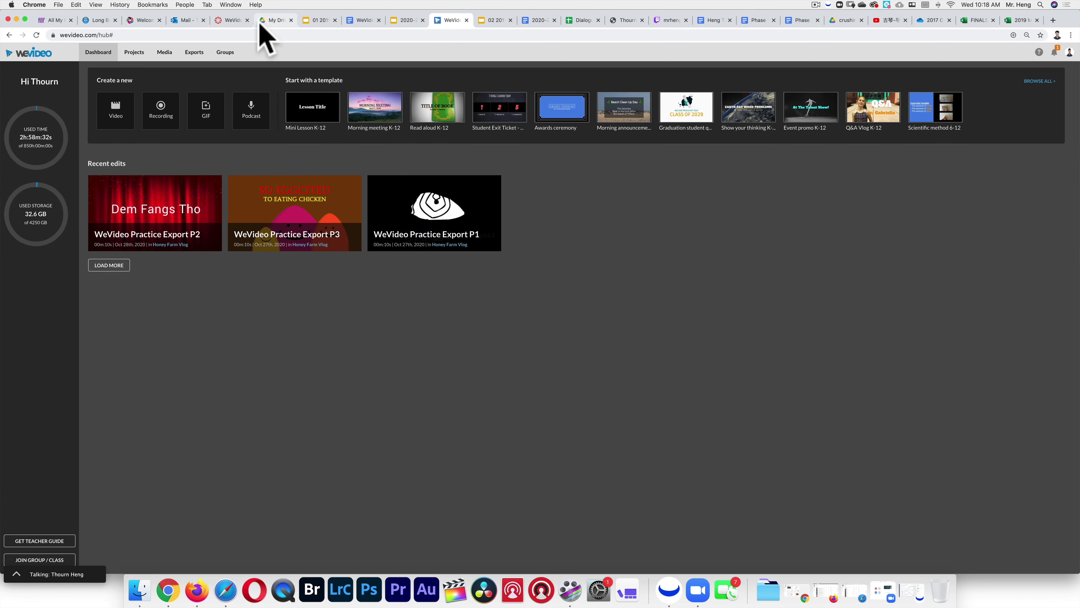
Switch to WeVideo inside the P2 Intro to Photography and Filmmaking course and create a new video
{"action": "left_click", "coordinate": [233, 20]}
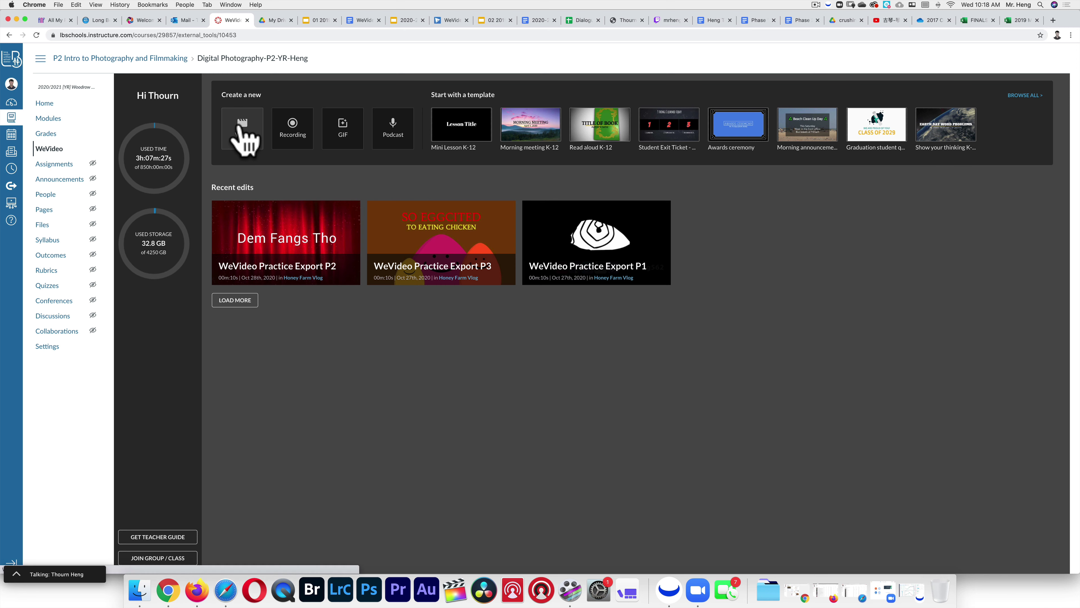
{"action": "left_click", "coordinate": [240, 128]}
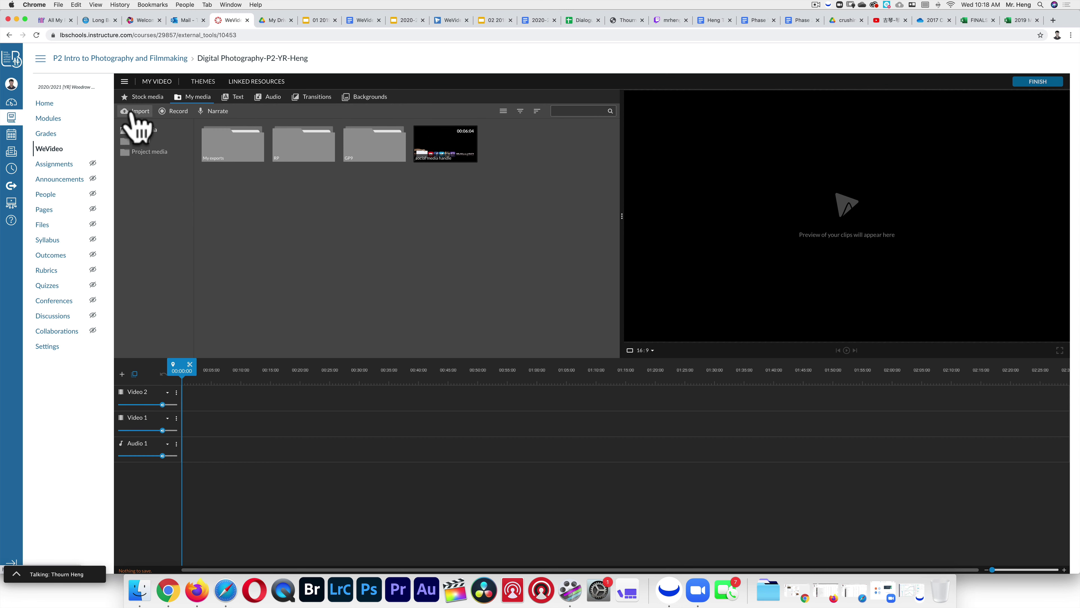
Look through the template categories available for a new video and close the selection without choosing one
{"action": "left_click", "coordinate": [125, 81]}
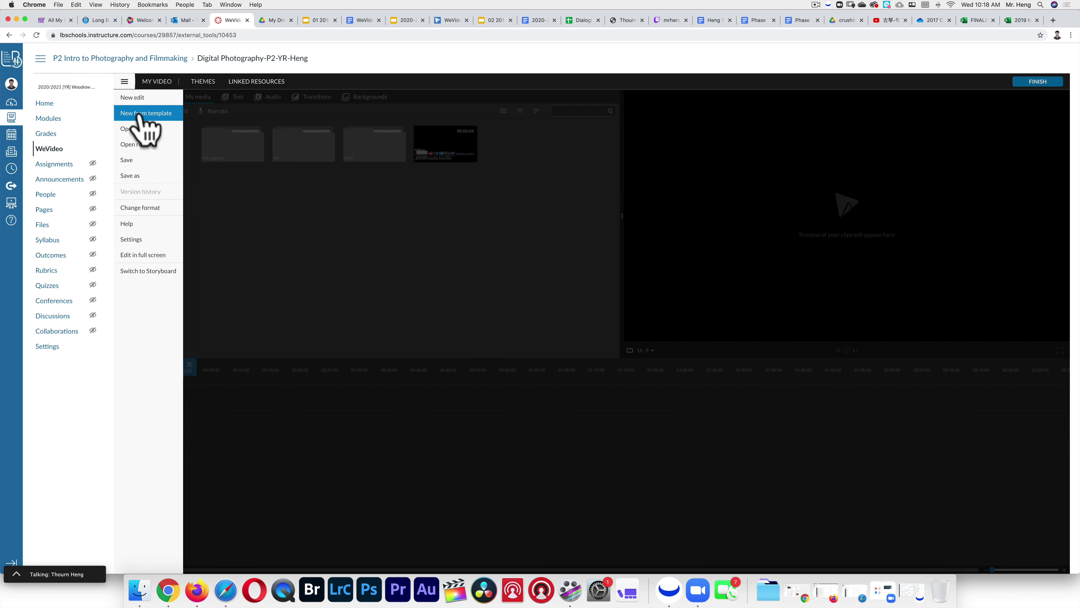
{"action": "left_click", "coordinate": [164, 128]}
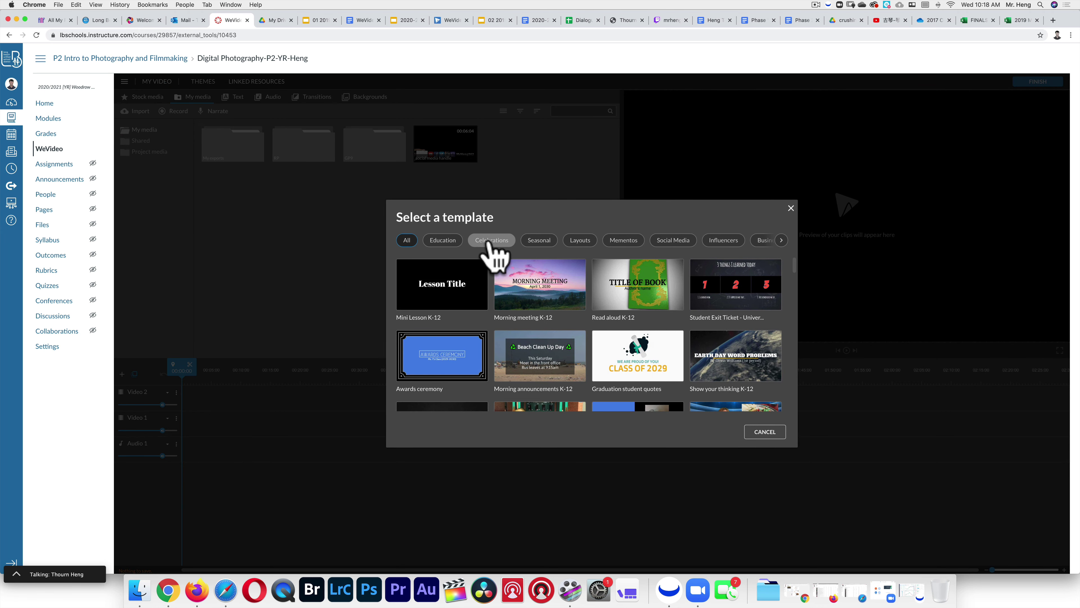
{"action": "left_click", "coordinate": [781, 240]}
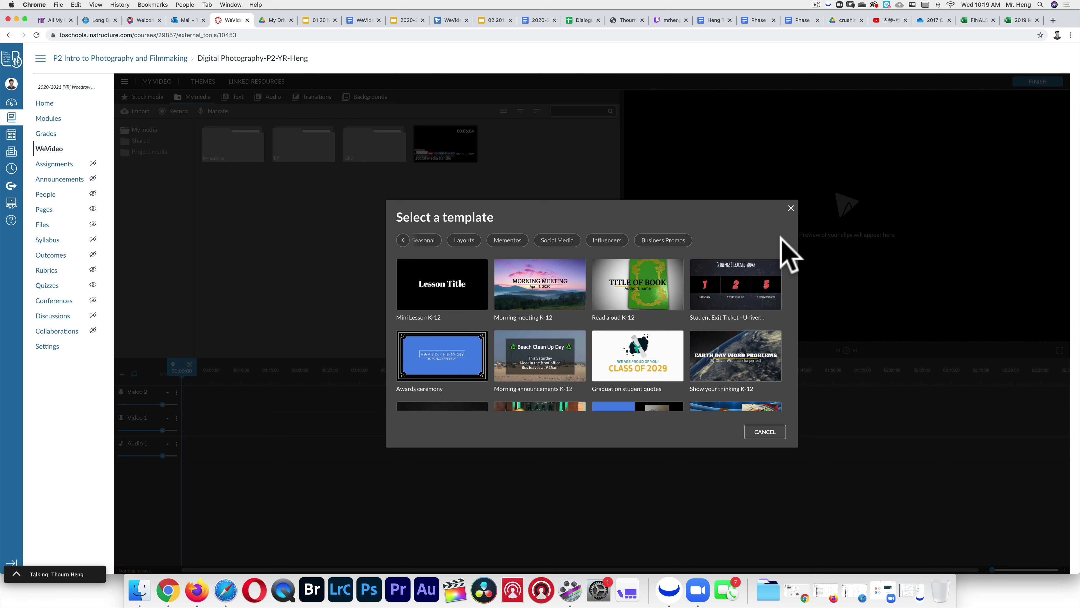
{"action": "left_click", "coordinate": [765, 432]}
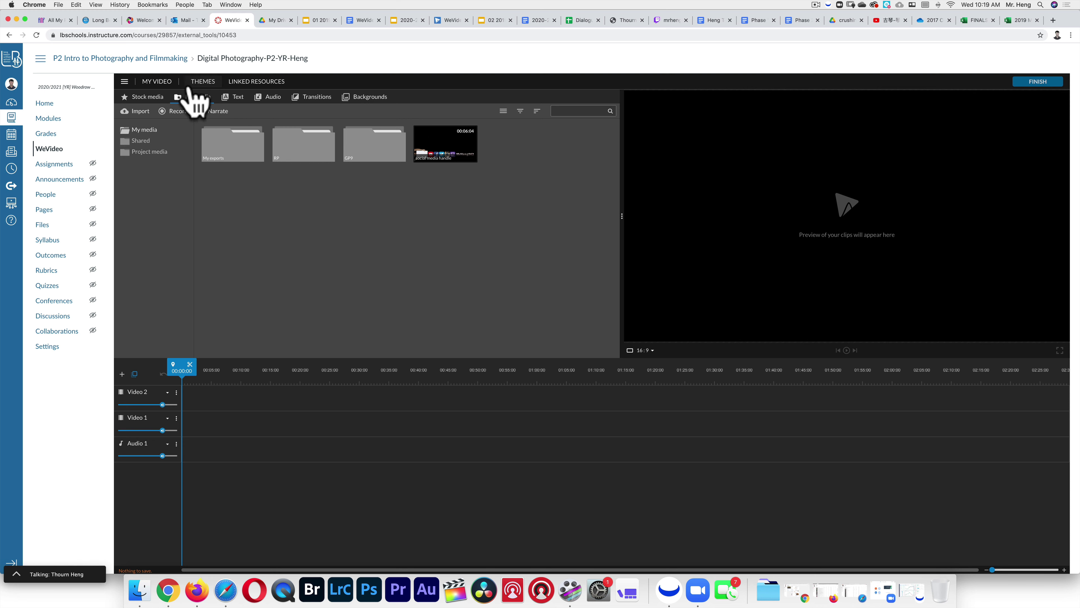
View the saved projects and the recently edited videos, closing both lists without opening anything
{"action": "left_click", "coordinate": [124, 82]}
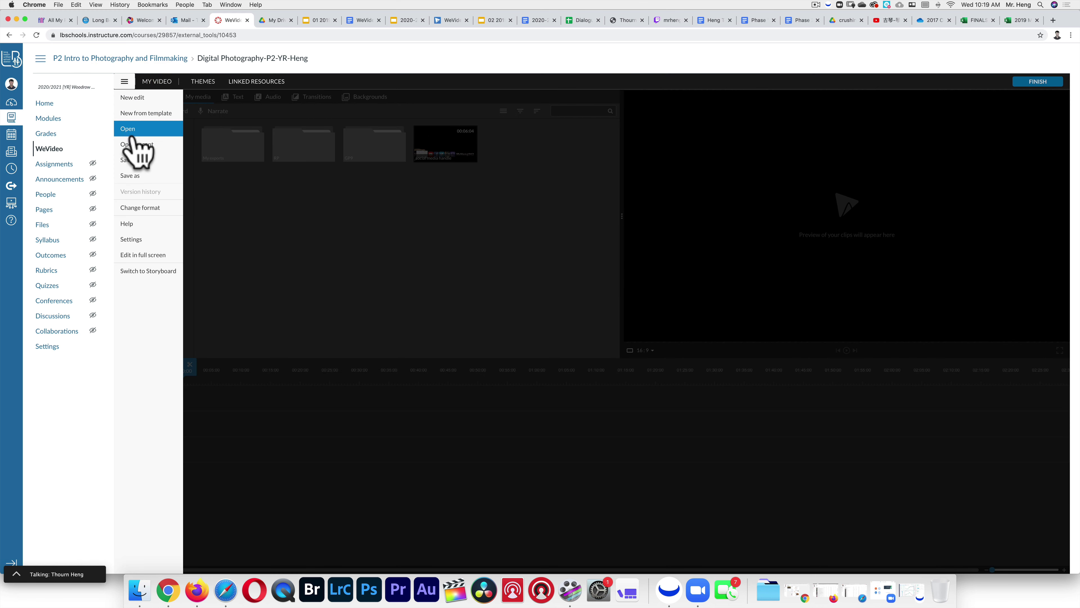
{"action": "left_click", "coordinate": [128, 129]}
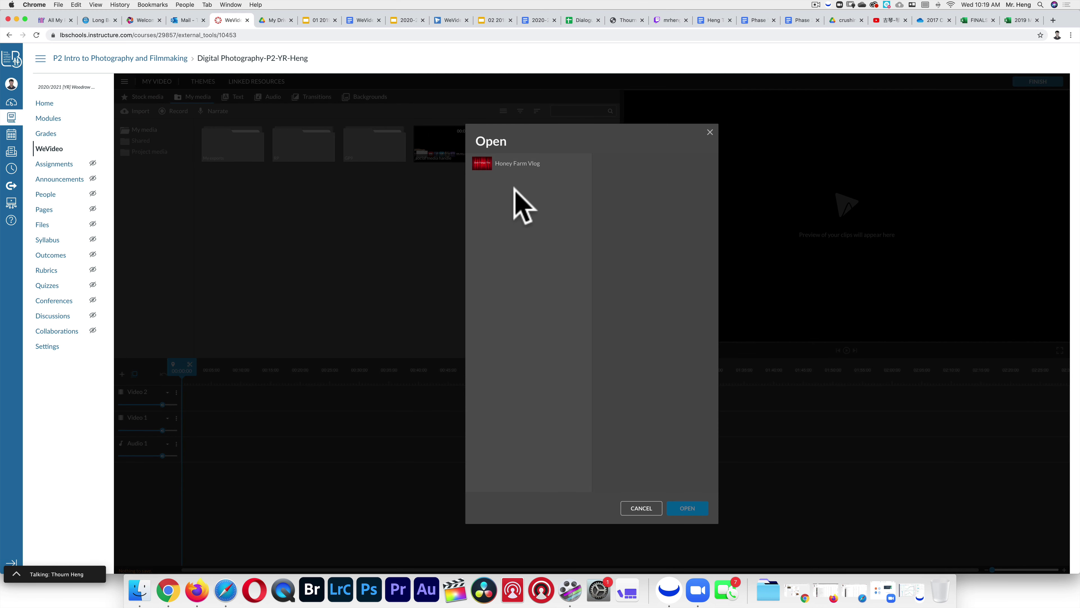
{"action": "left_click", "coordinate": [642, 507]}
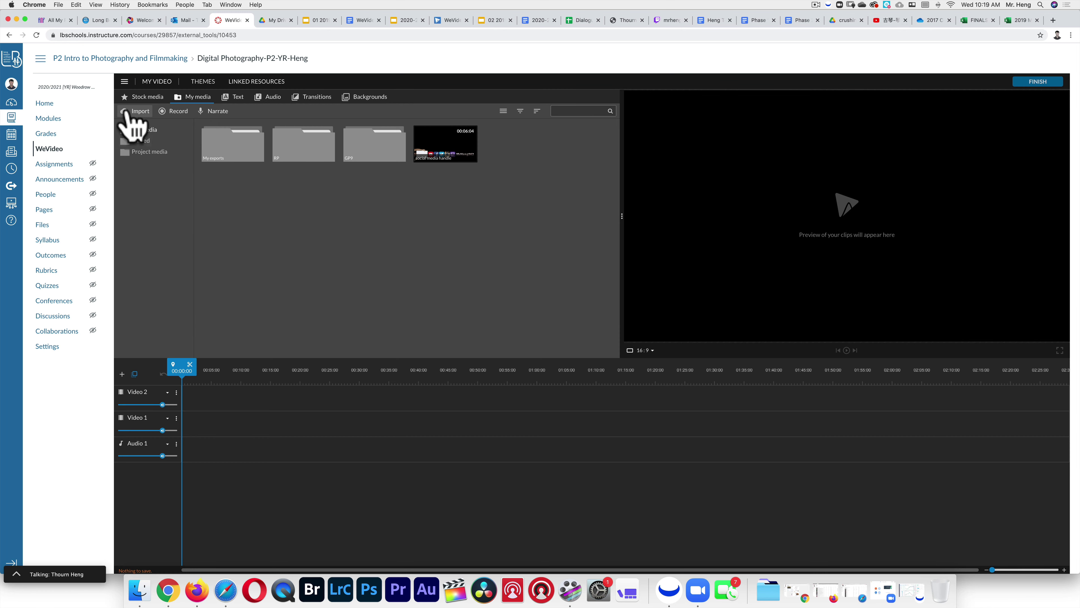
{"action": "left_click", "coordinate": [124, 82]}
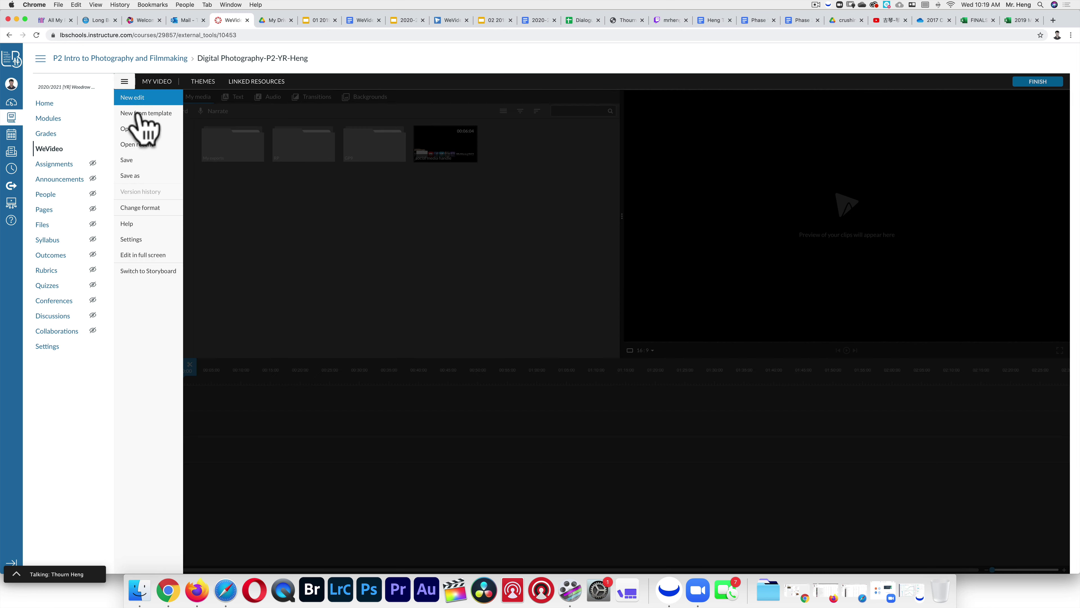
{"action": "left_click", "coordinate": [138, 144]}
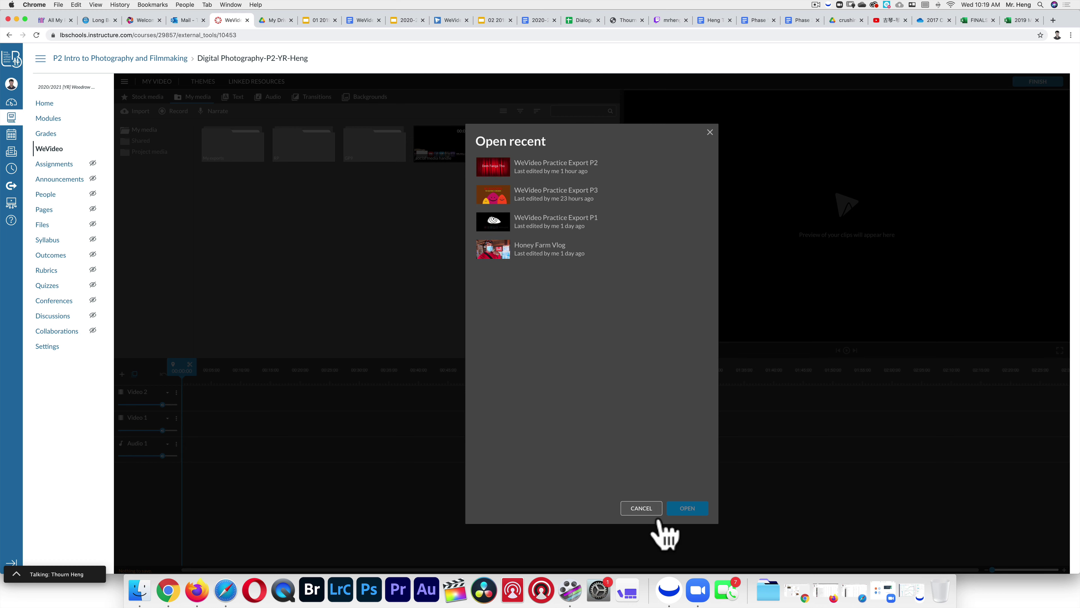
{"action": "left_click", "coordinate": [642, 508]}
Compare the Vertical 9:16, Square 1:1 and Horizontal 16:9 video formats and cancel the format change
{"action": "left_click", "coordinate": [124, 82]}
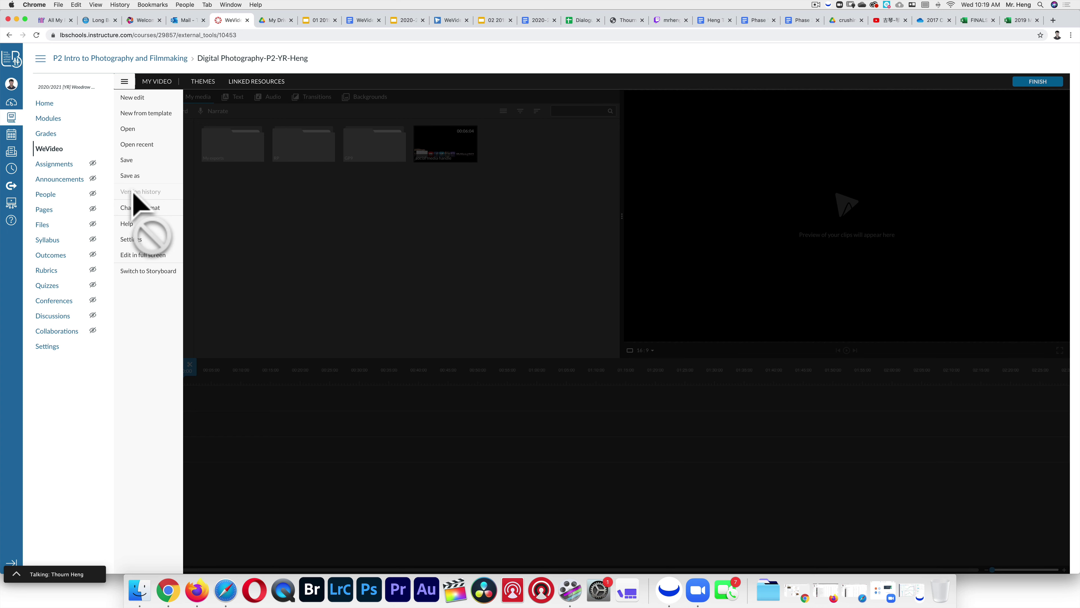
{"action": "left_click", "coordinate": [136, 207]}
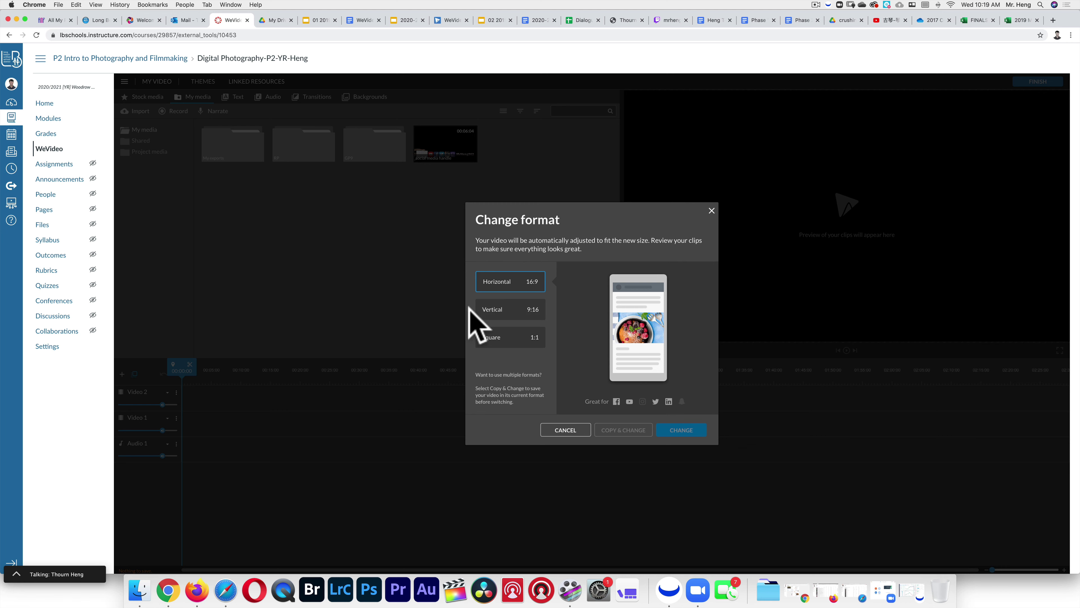
{"action": "left_click", "coordinate": [509, 307]}
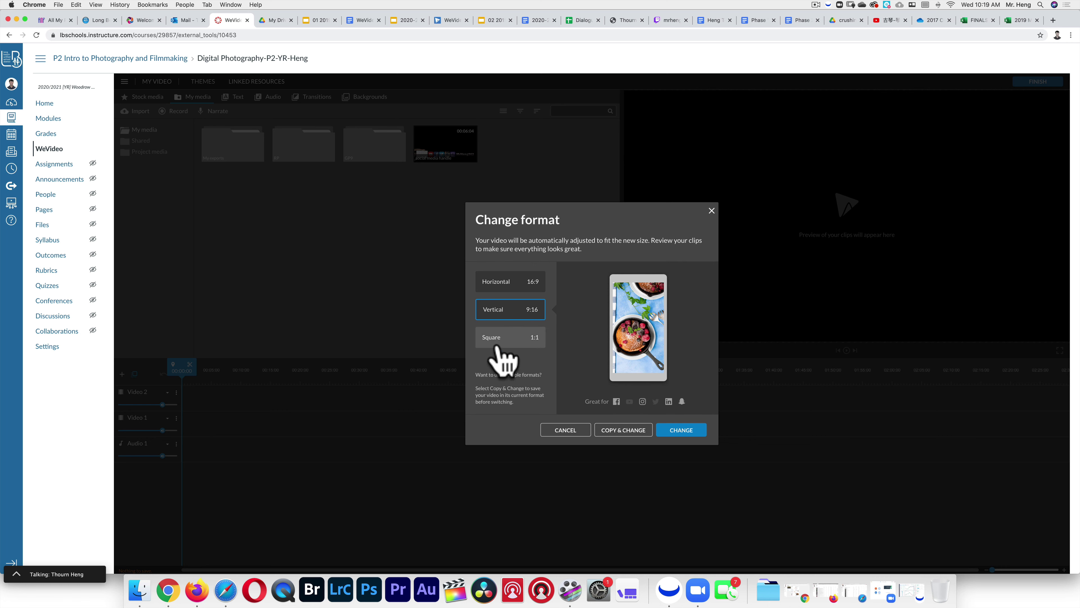
{"action": "left_click", "coordinate": [504, 341]}
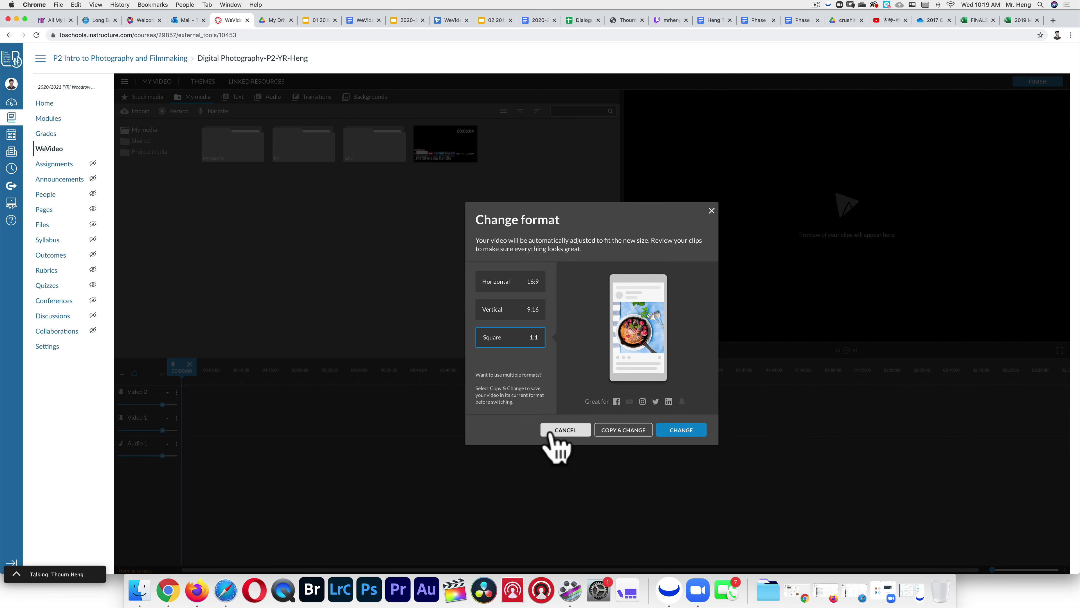
{"action": "left_click", "coordinate": [524, 283]}
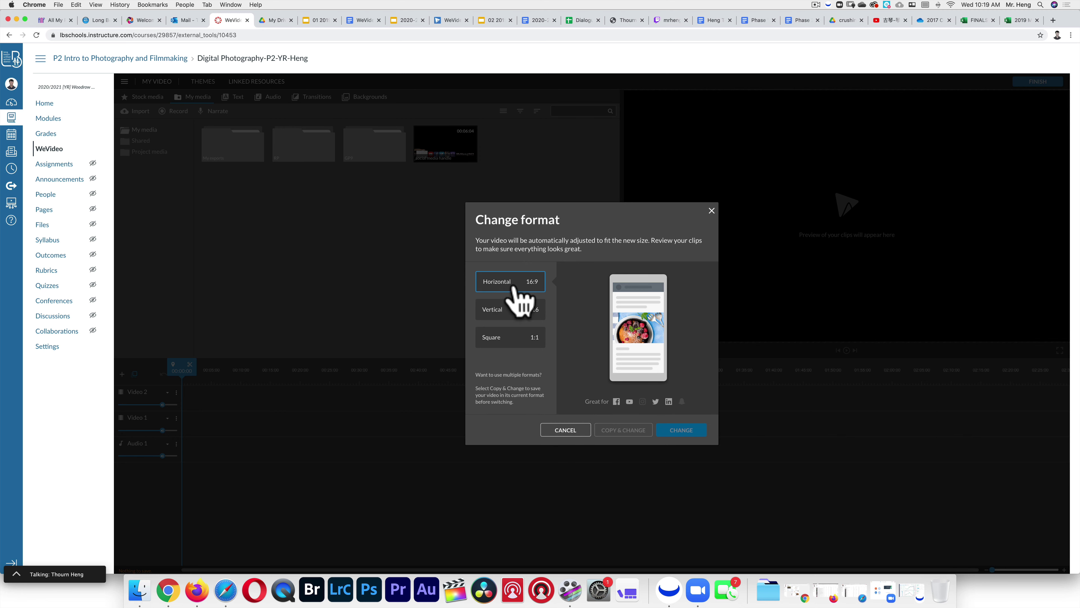
{"action": "left_click", "coordinate": [560, 430]}
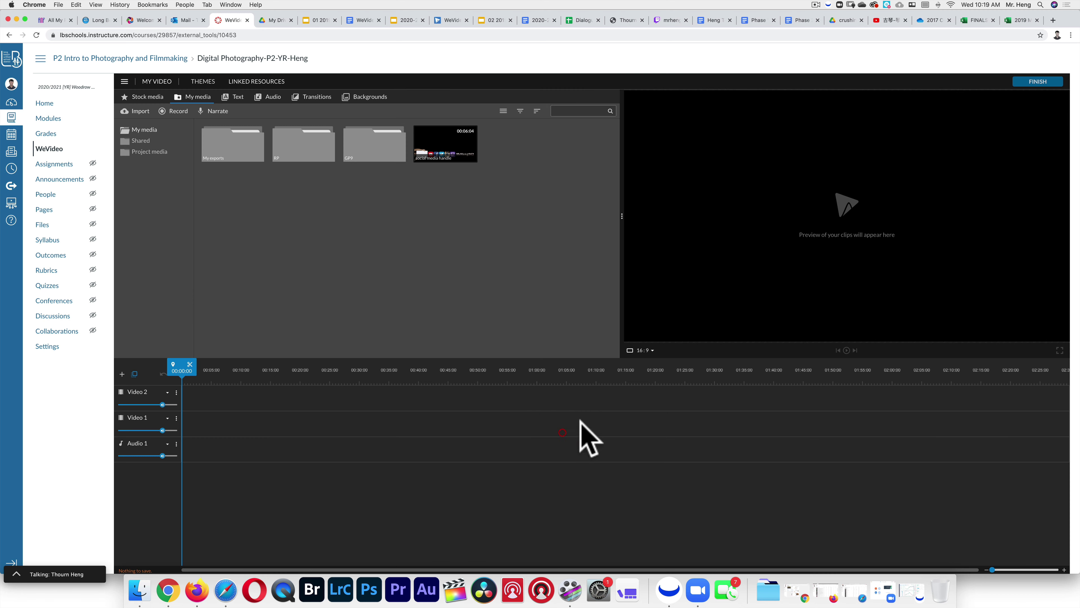
View the editing mode choices in the editor's settings and return to the editor
{"action": "left_click", "coordinate": [124, 81]}
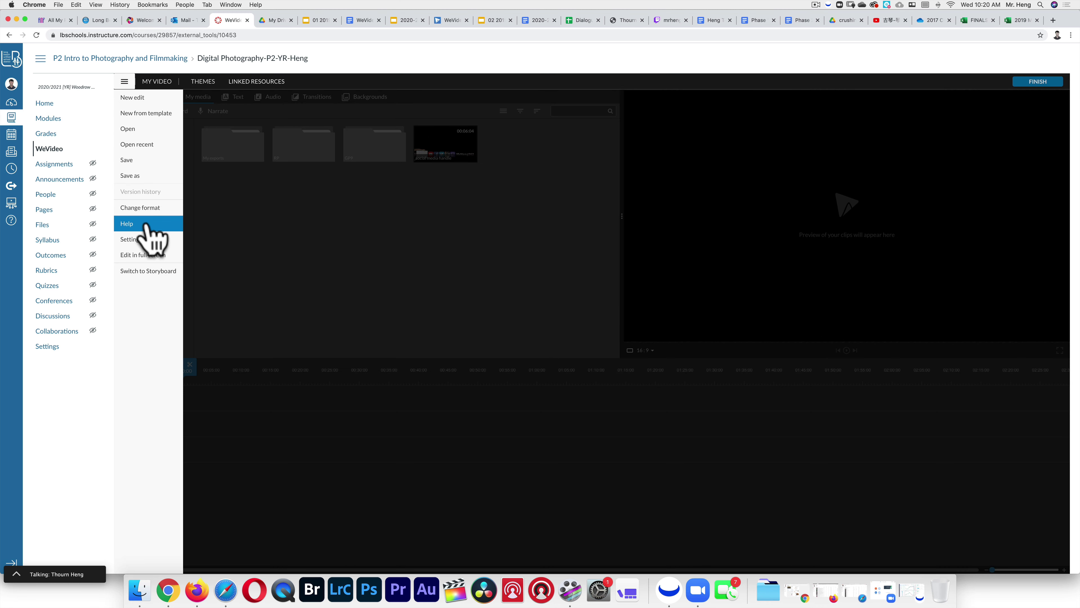
{"action": "left_click", "coordinate": [136, 241]}
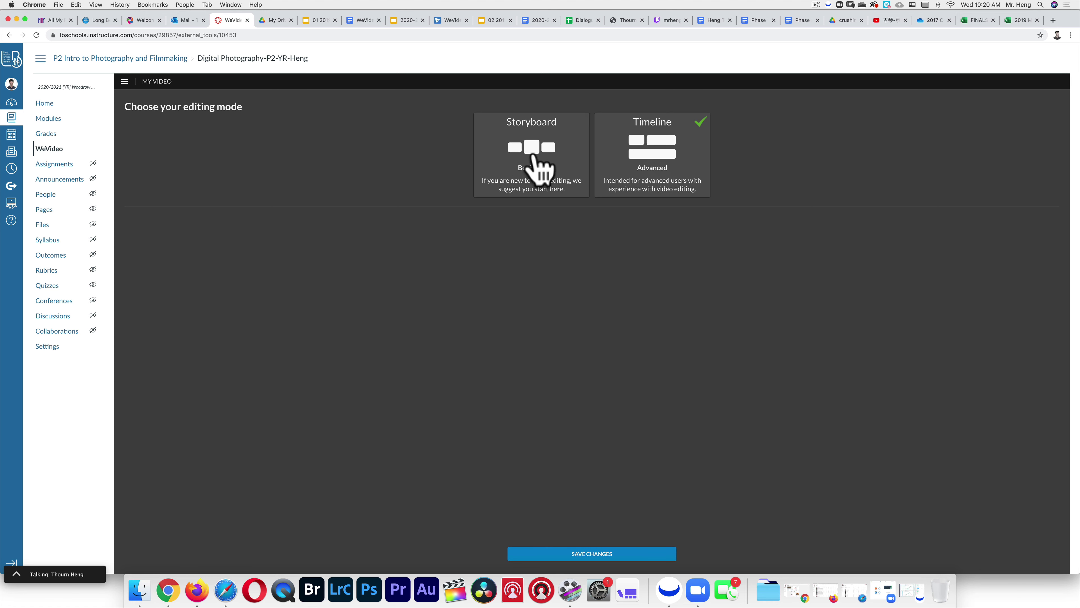
{"action": "left_click", "coordinate": [124, 82]}
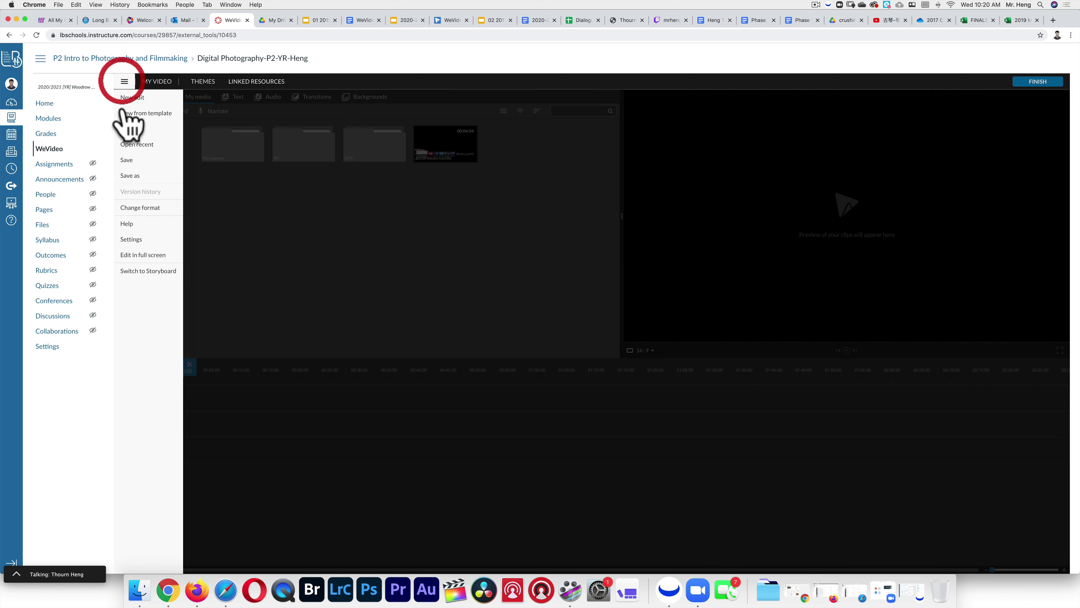
Show the editor in full screen and exit full screen again
{"action": "left_click", "coordinate": [145, 255]}
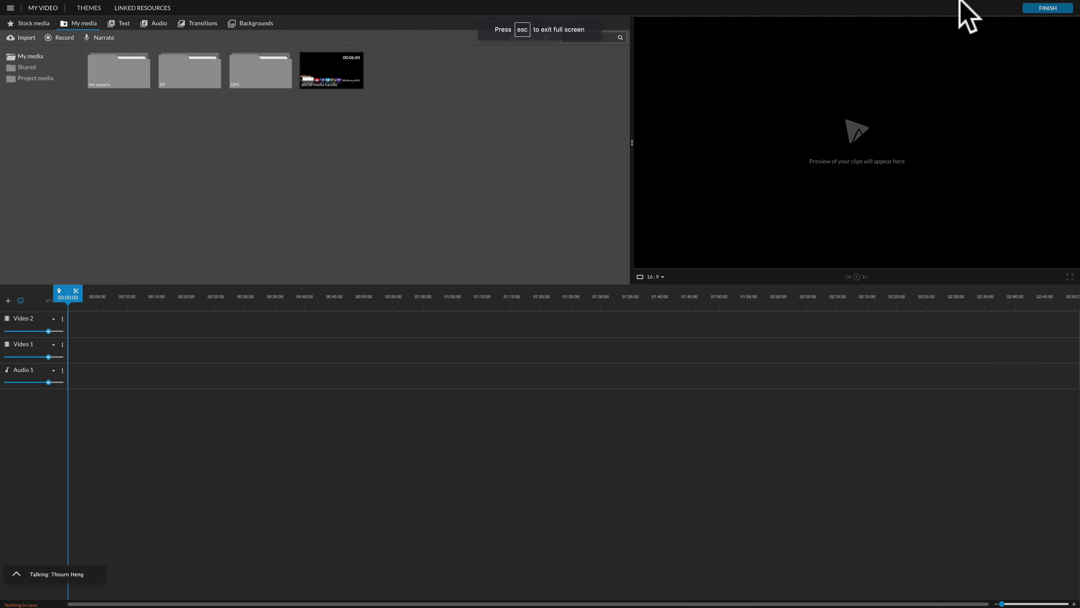
{"action": "left_click", "coordinate": [11, 9]}
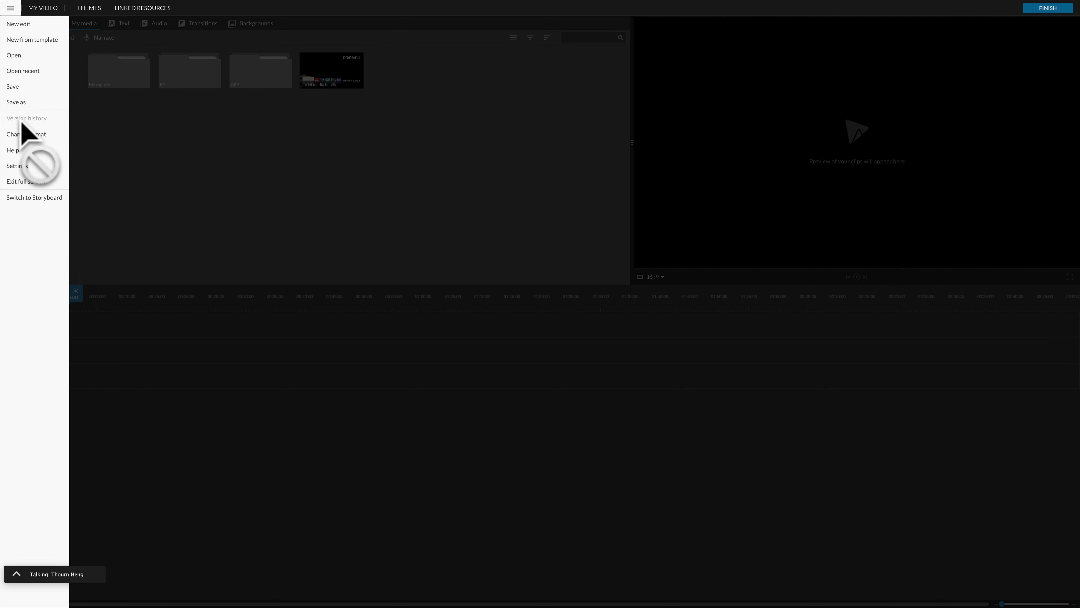
{"action": "left_click", "coordinate": [32, 180]}
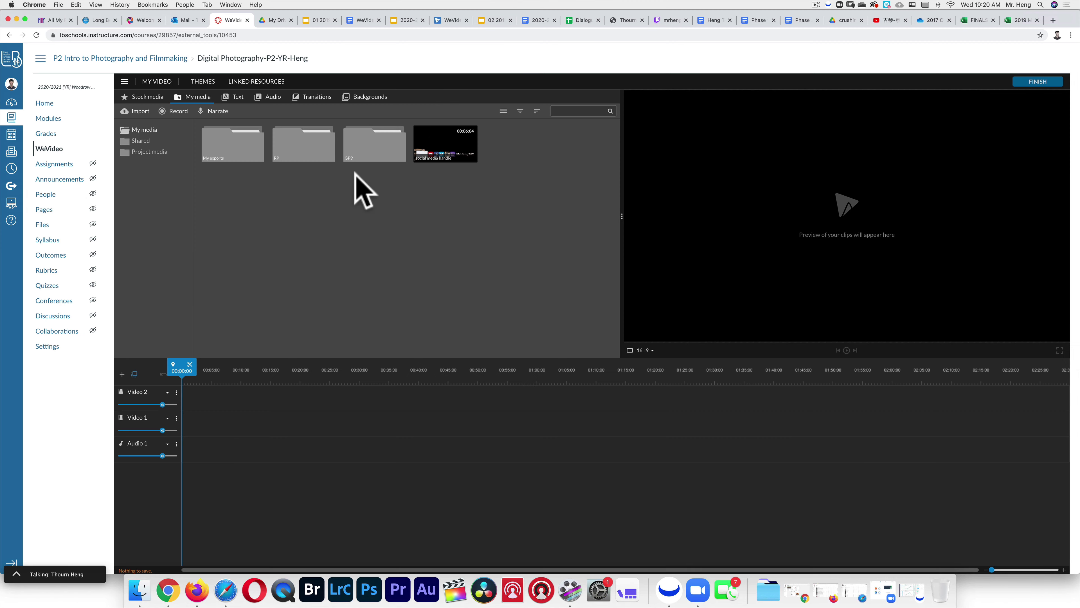
Switch the editor to Storyboard mode and back to Timeline mode
{"action": "left_click", "coordinate": [124, 81]}
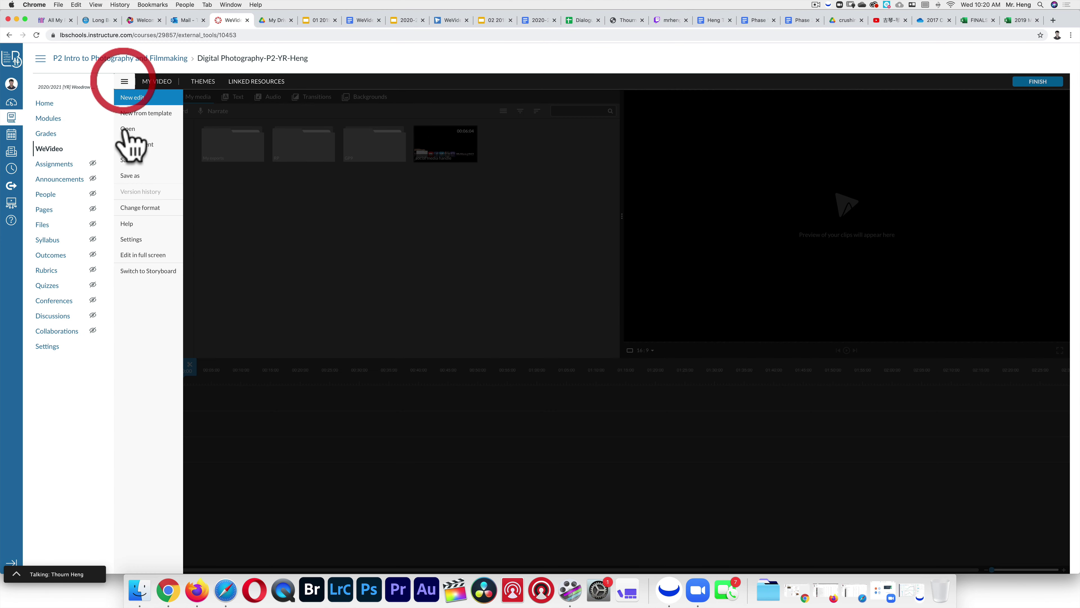
{"action": "left_click", "coordinate": [140, 273]}
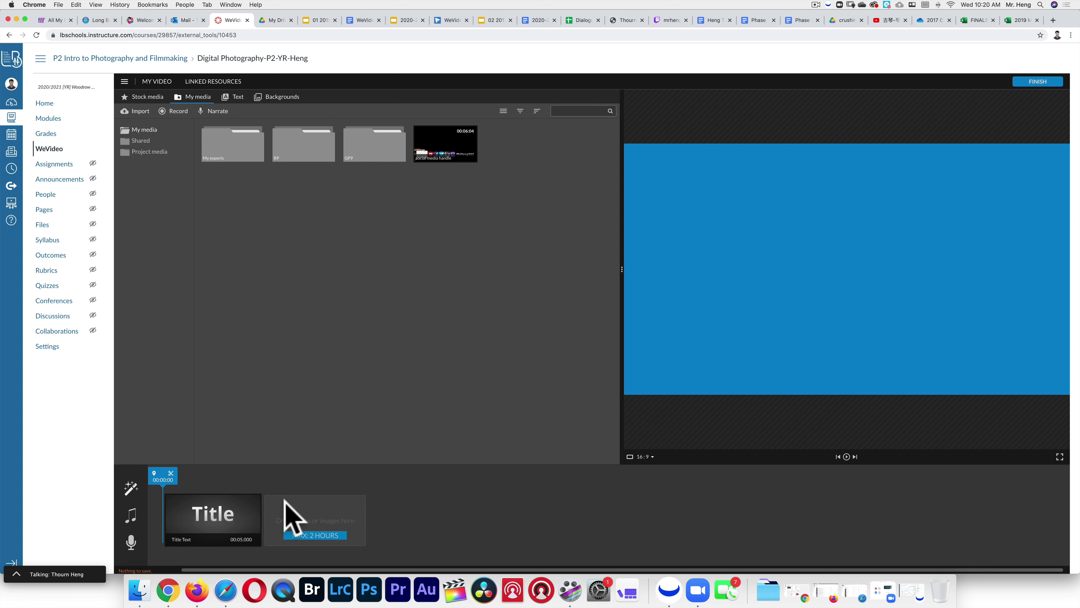
{"action": "left_click", "coordinate": [125, 81]}
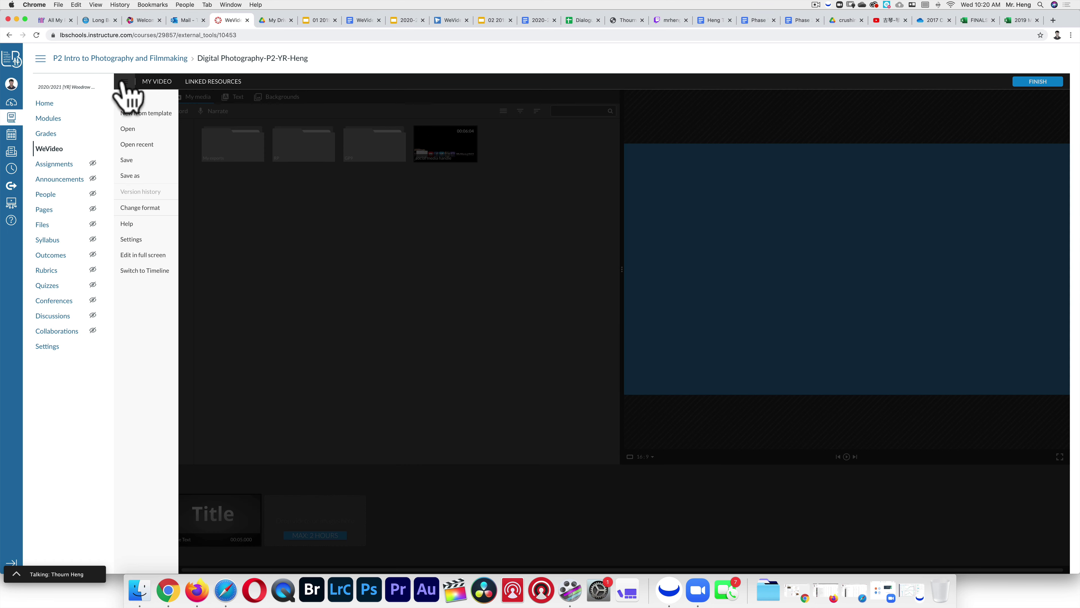
{"action": "left_click", "coordinate": [143, 271]}
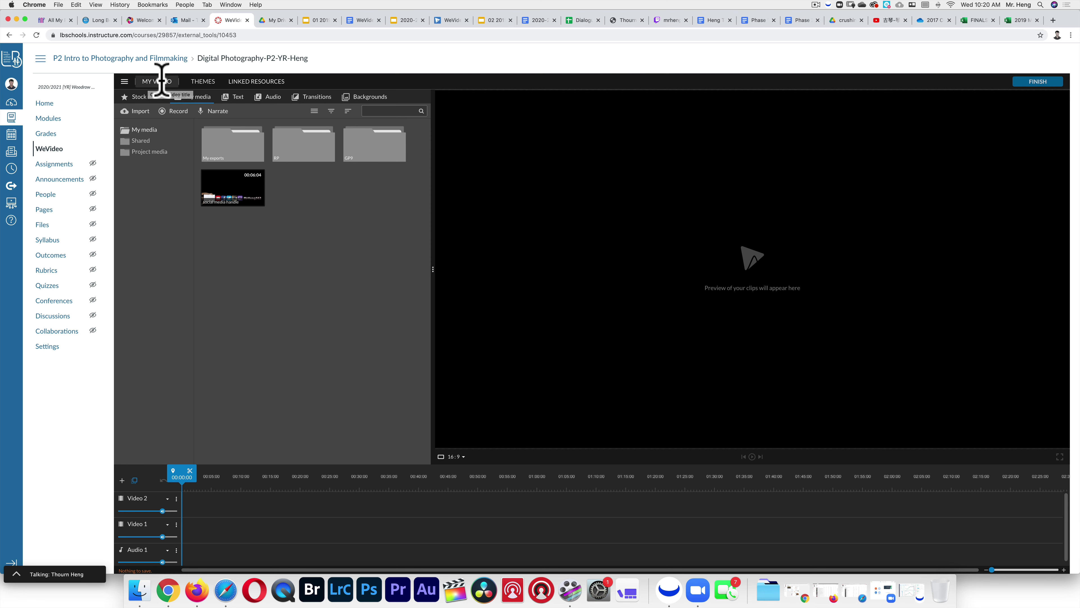
Put the editor in full screen and rename the video as "WeVideo Practice Export"
{"action": "left_click", "coordinate": [125, 82]}
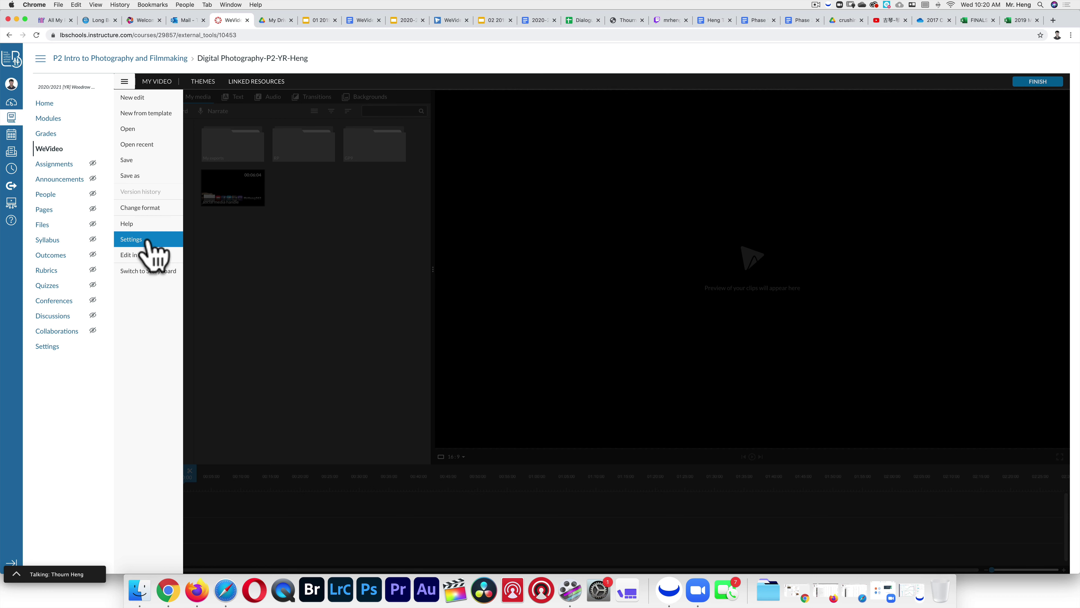
{"action": "left_click", "coordinate": [148, 257]}
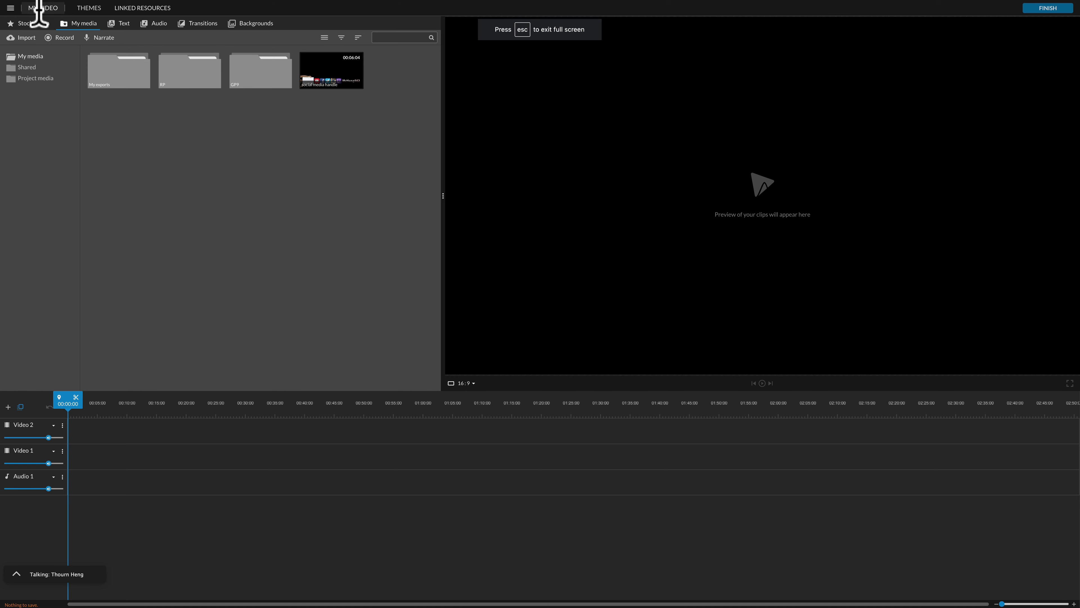
{"action": "left_click", "coordinate": [42, 9]}
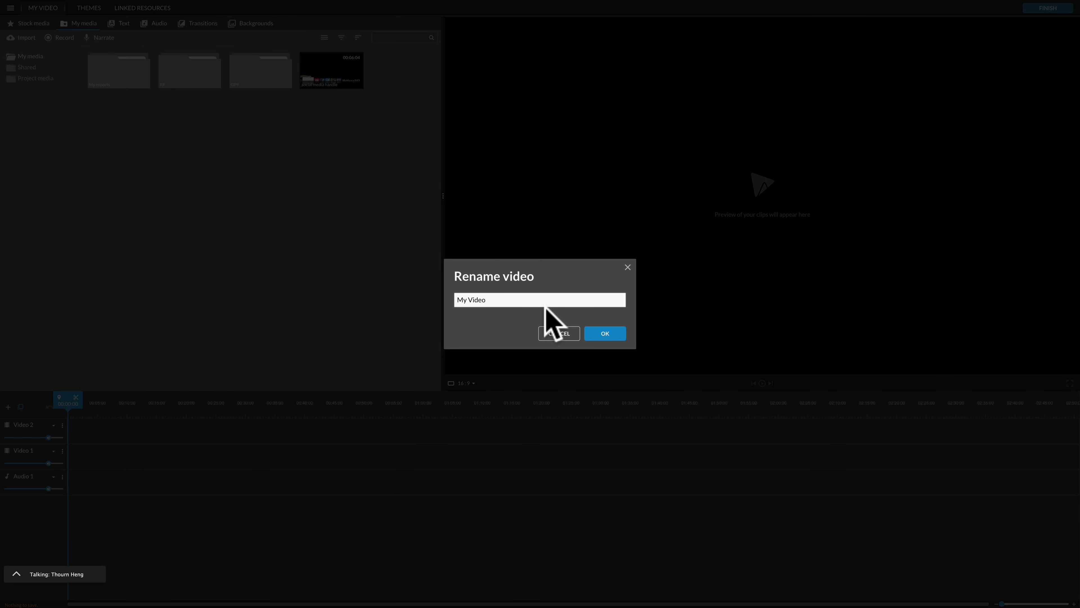
{"action": "left_click_drag", "start_coordinate": [487, 304], "coordinate": [433, 294]}
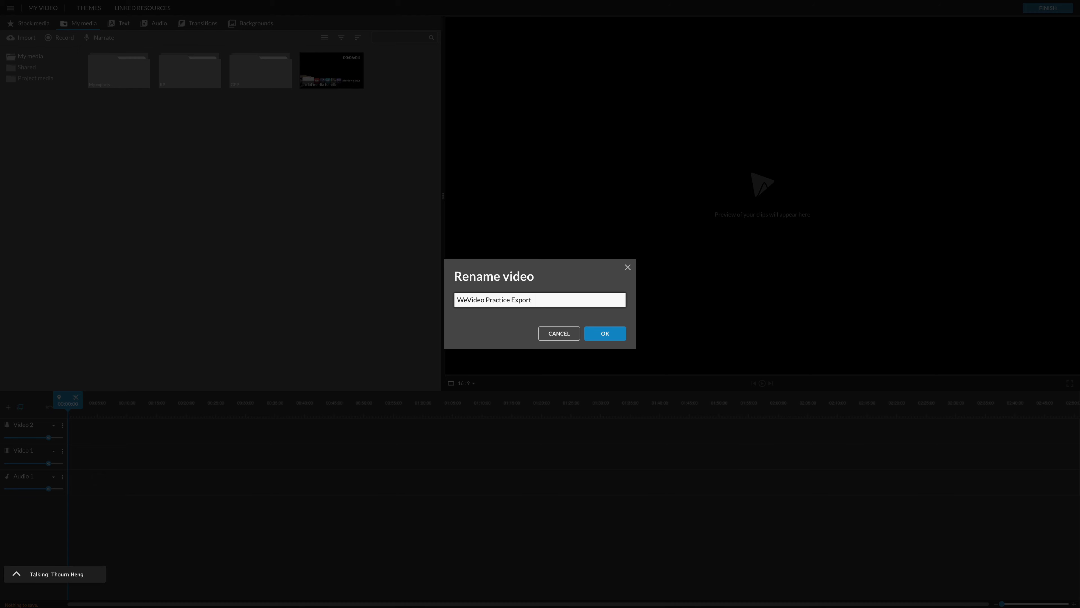
{"action": "left_click", "coordinate": [615, 336]}
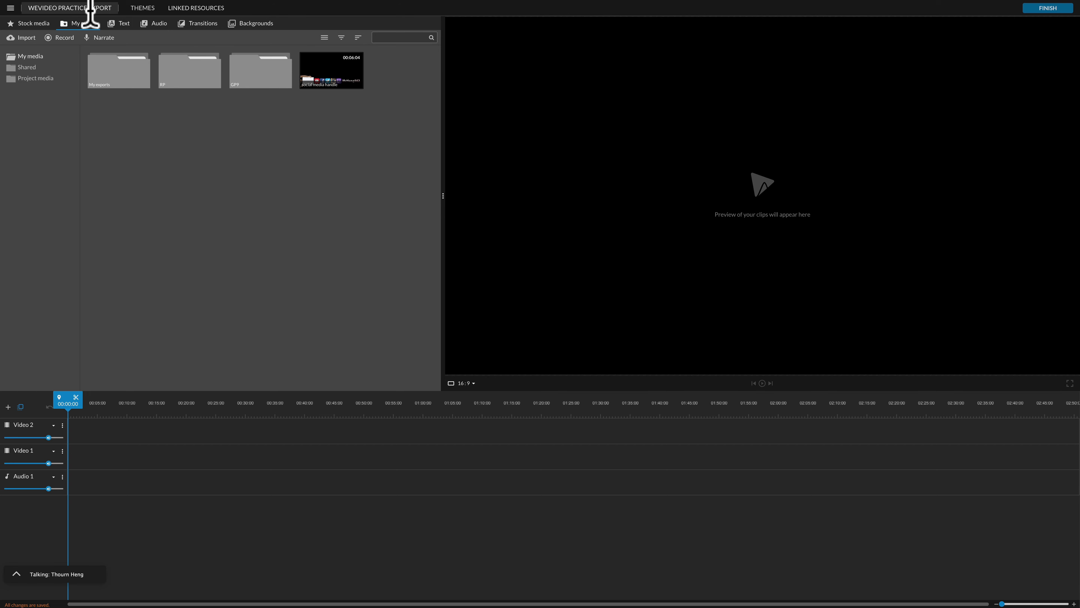
Check the list of recently edited videos for the renamed project and close the list
{"action": "left_click", "coordinate": [11, 8]}
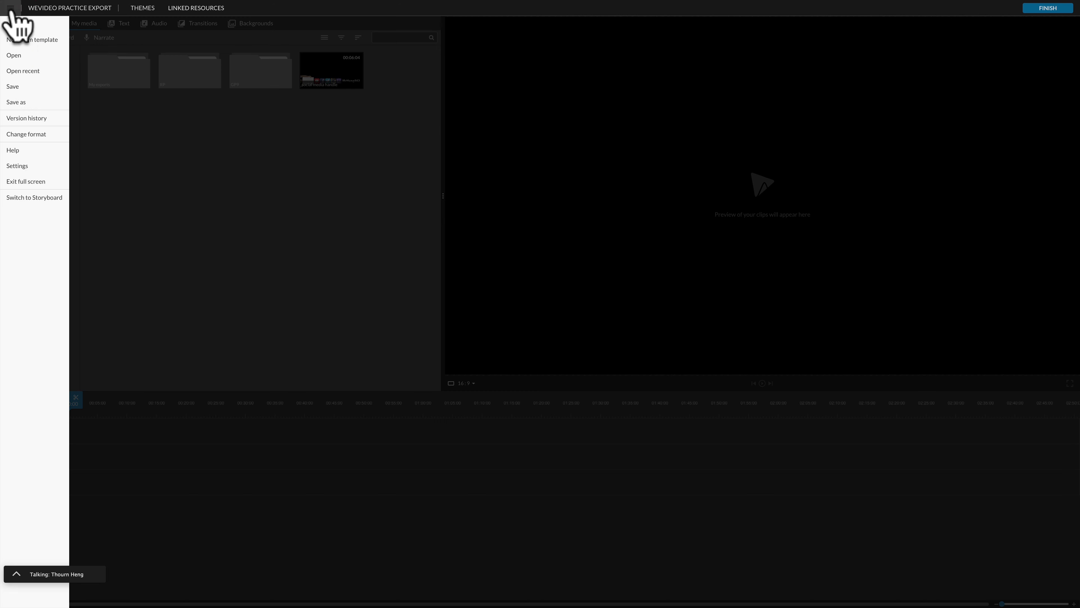
{"action": "left_click", "coordinate": [21, 72]}
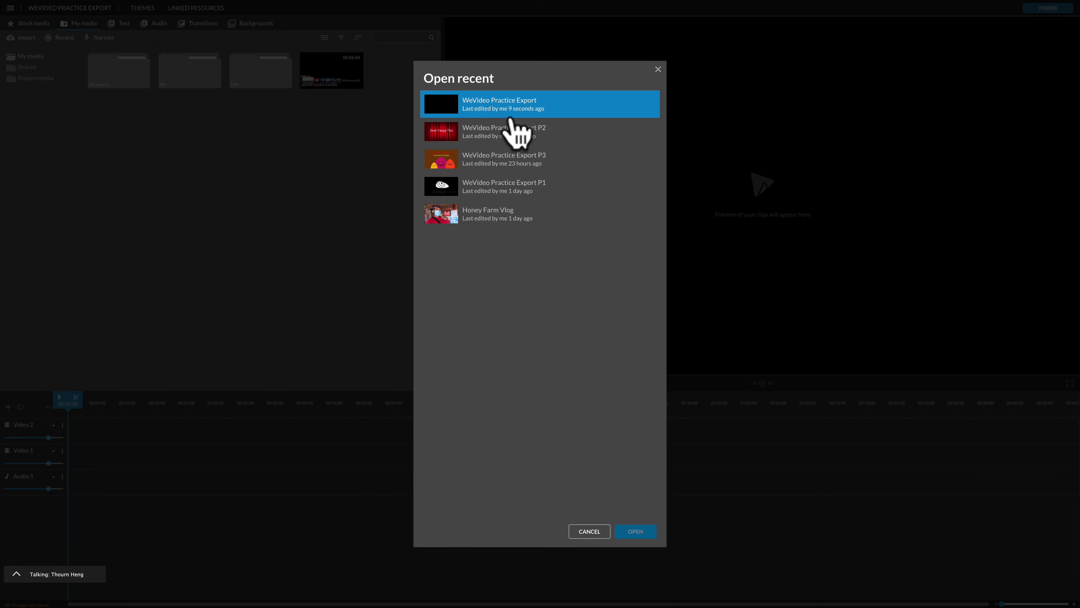
{"action": "left_click", "coordinate": [604, 532]}
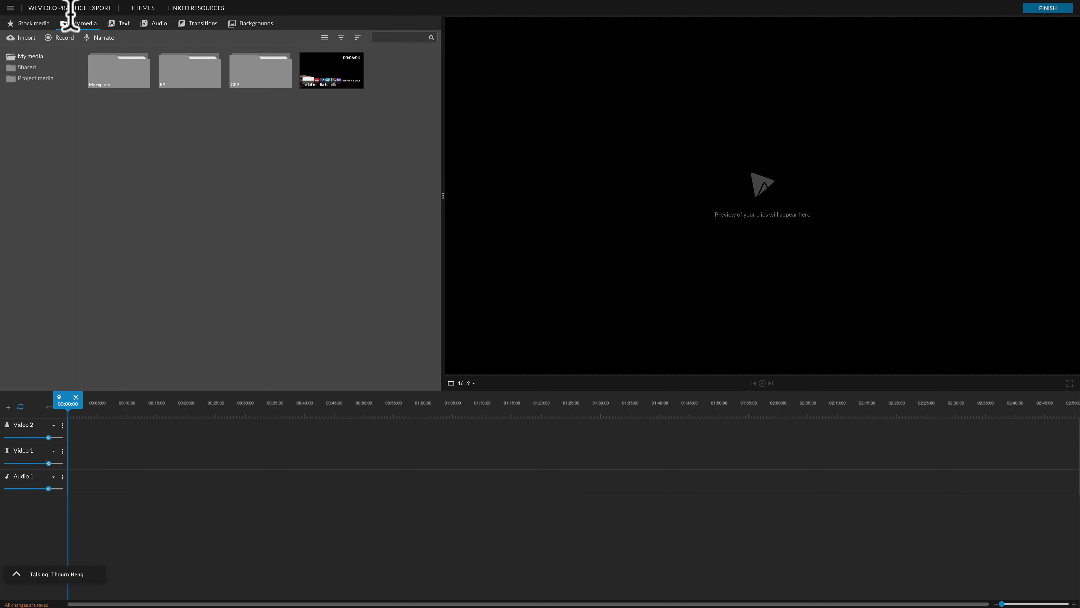
Browse the available themes, close the gallery, and view the Linked Resources page before returning to the editor
{"action": "left_click", "coordinate": [142, 8]}
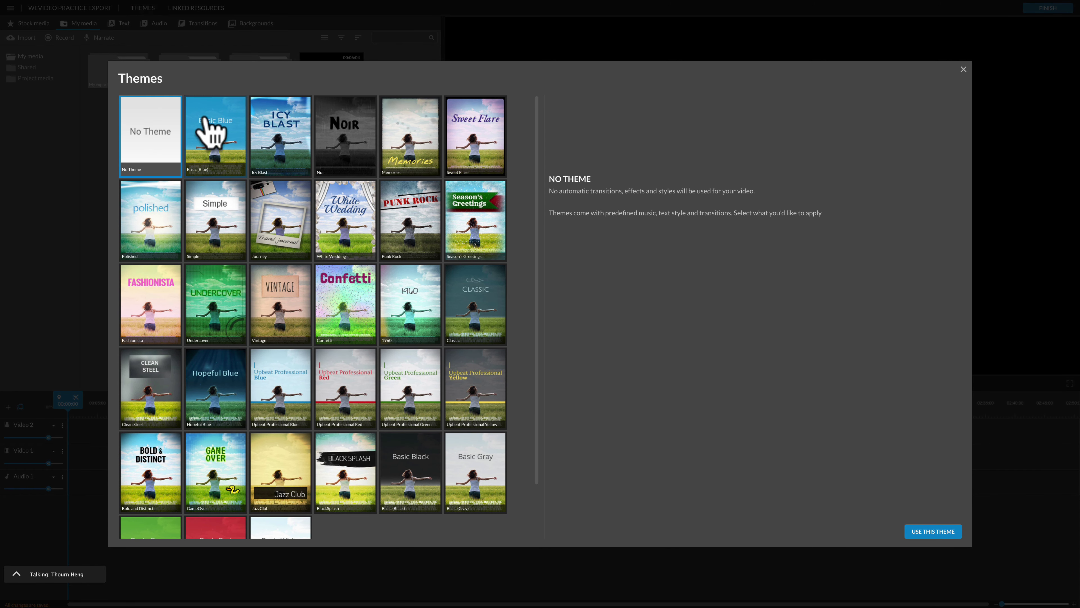
{"action": "scroll", "coordinate": [356, 357], "scroll_direction": "down", "scroll_amount": 2}
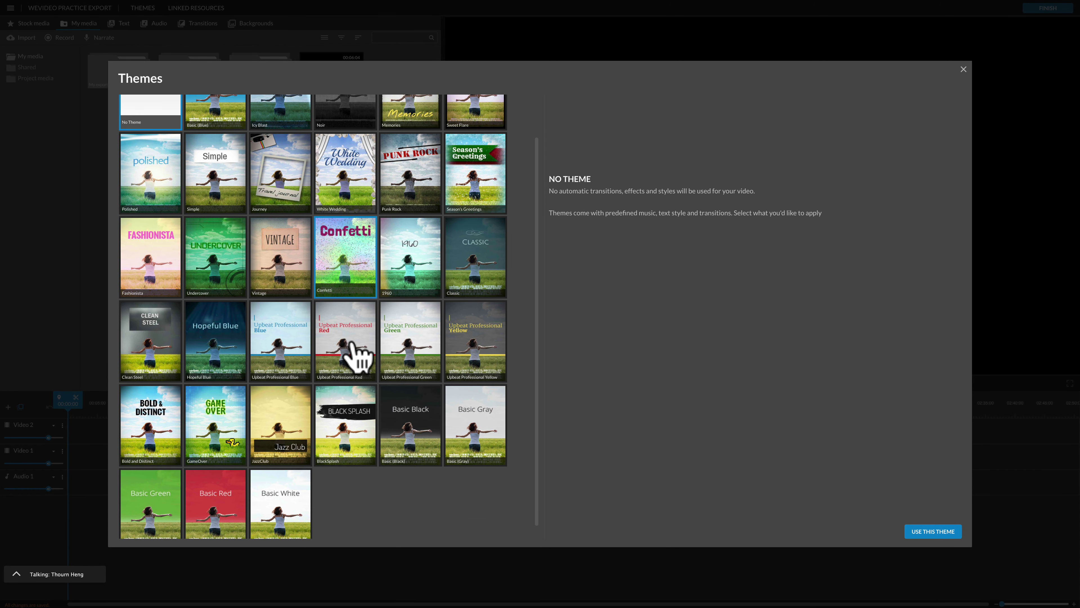
{"action": "scroll", "coordinate": [355, 353], "scroll_direction": "up", "scroll_amount": 2}
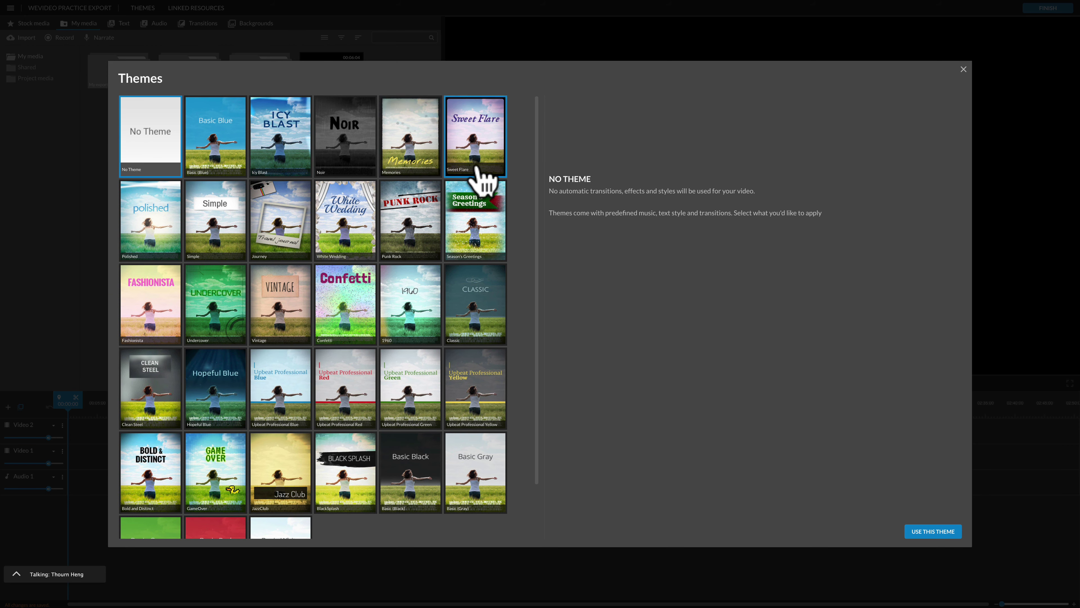
{"action": "scroll", "coordinate": [474, 187], "scroll_direction": "down", "scroll_amount": 2}
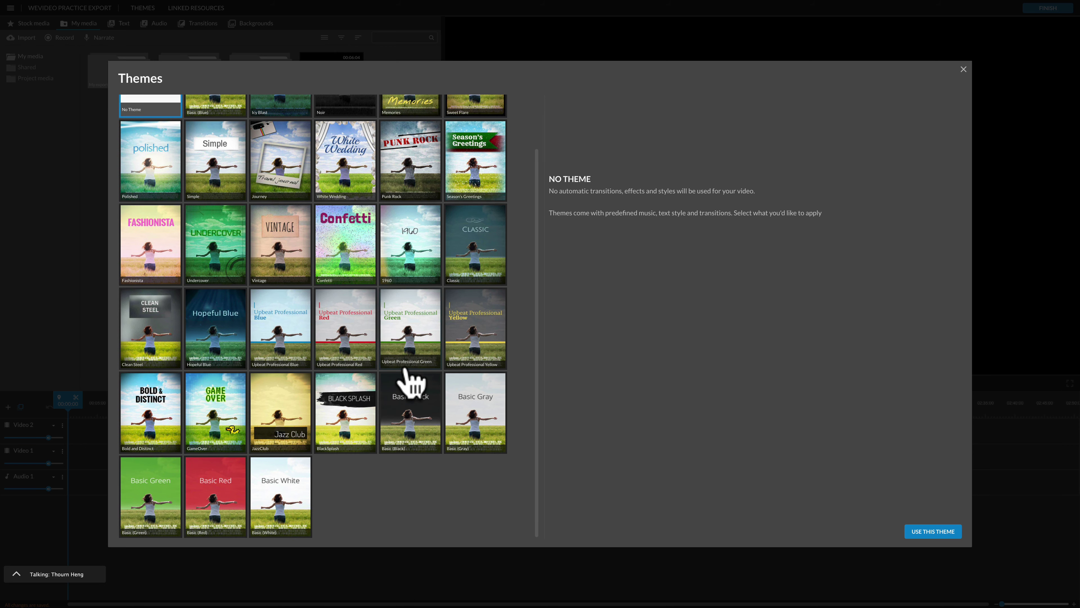
{"action": "left_click", "coordinate": [964, 69]}
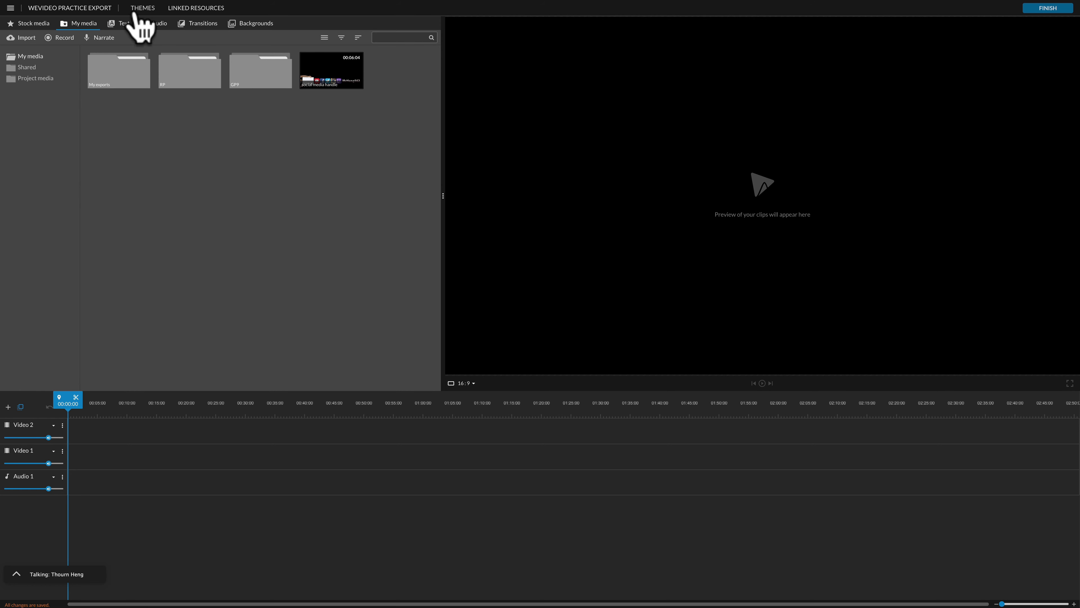
{"action": "left_click", "coordinate": [196, 8]}
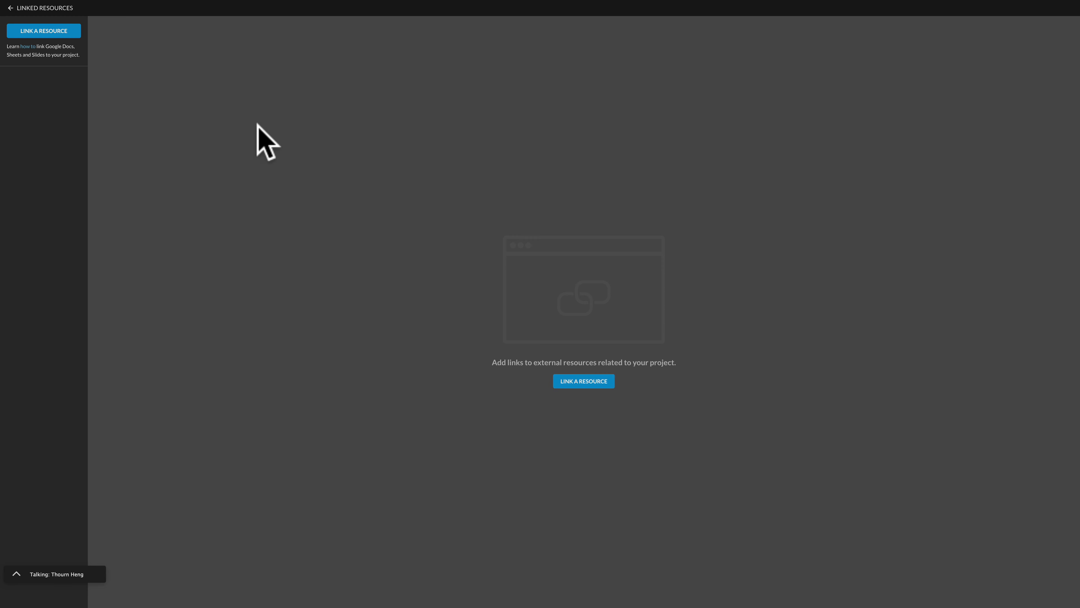
{"action": "left_click", "coordinate": [10, 7]}
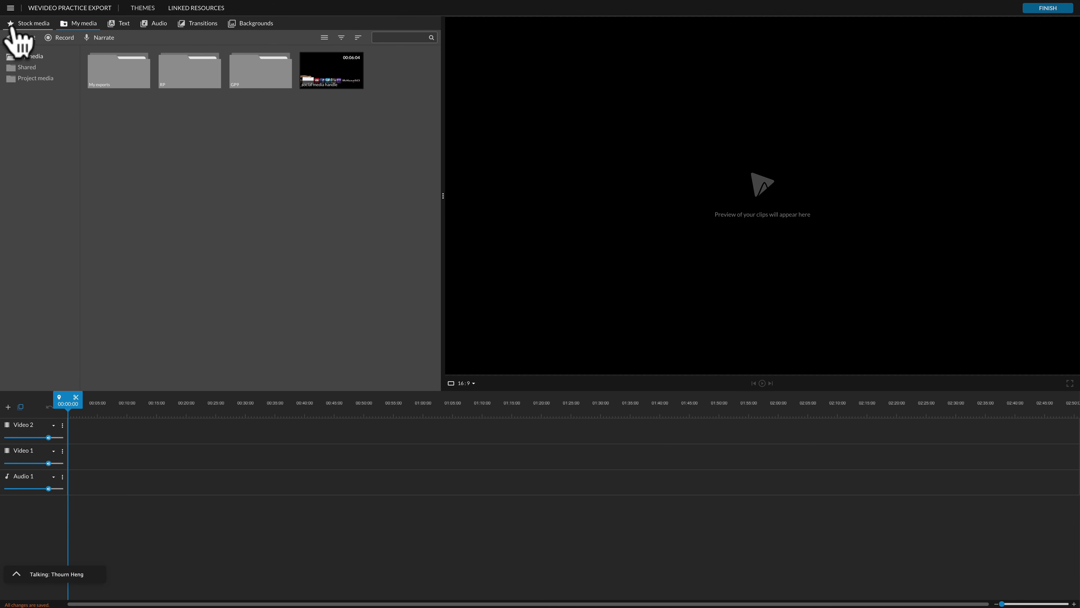
Filter the "rooster" stock media by Videos, Images and Audio in turn, and set the filter back to All
{"action": "left_click", "coordinate": [27, 24]}
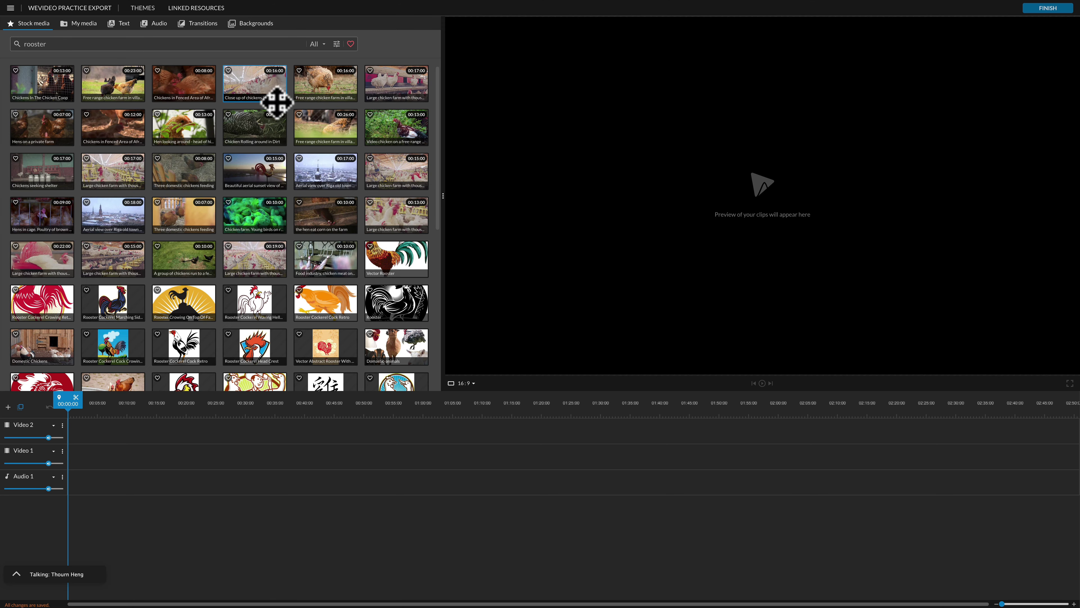
{"action": "scroll", "coordinate": [298, 86], "scroll_direction": "down", "scroll_amount": 1}
{"action": "left_click", "coordinate": [317, 45]}
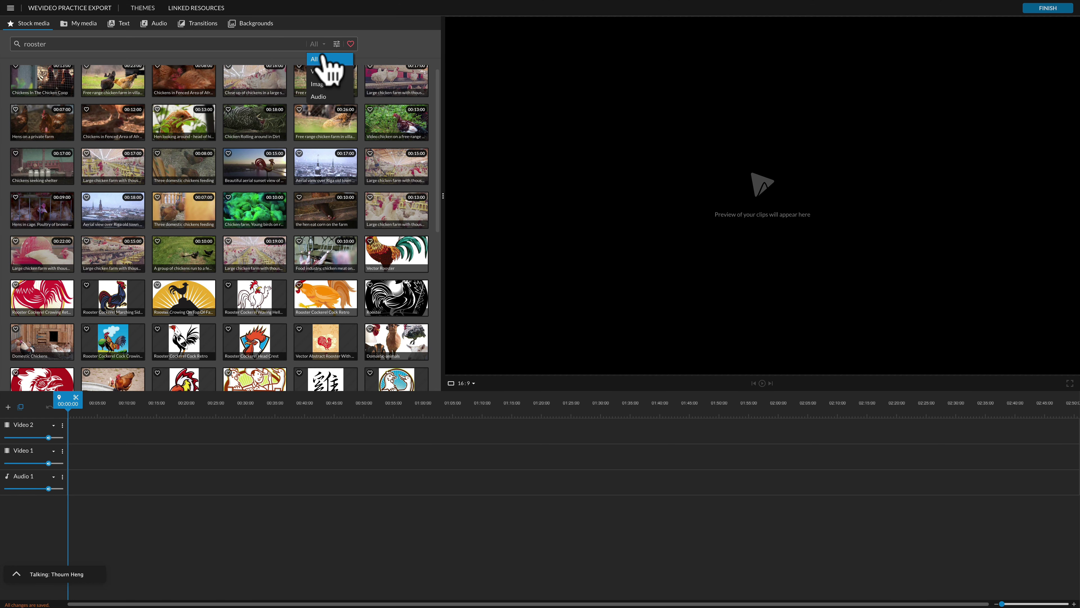
{"action": "scroll", "coordinate": [326, 73], "scroll_direction": "down", "scroll_amount": 1}
{"action": "left_click", "coordinate": [326, 71]}
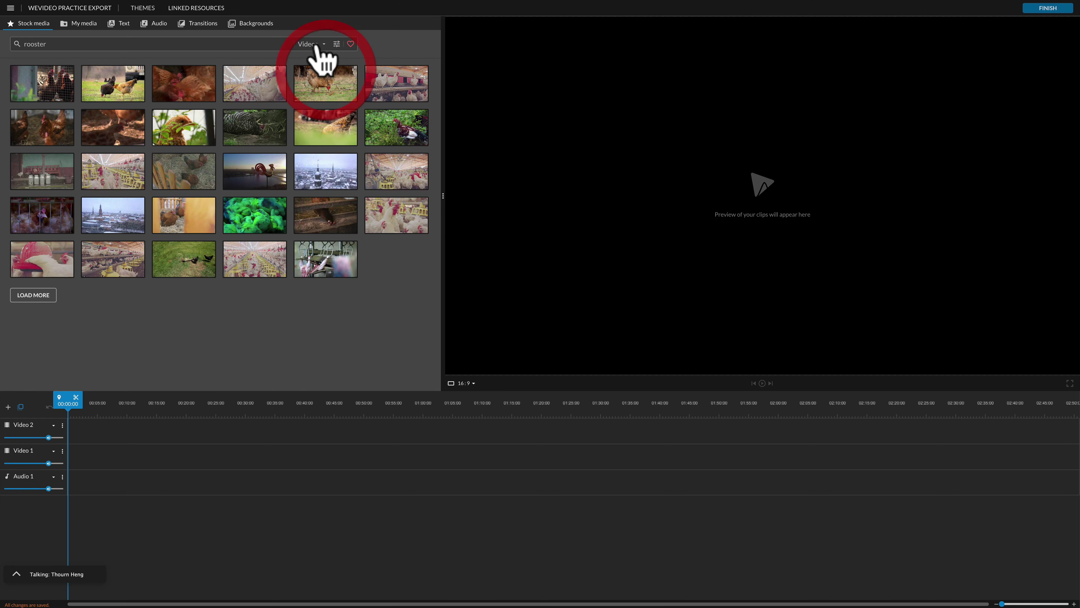
{"action": "left_click", "coordinate": [318, 46]}
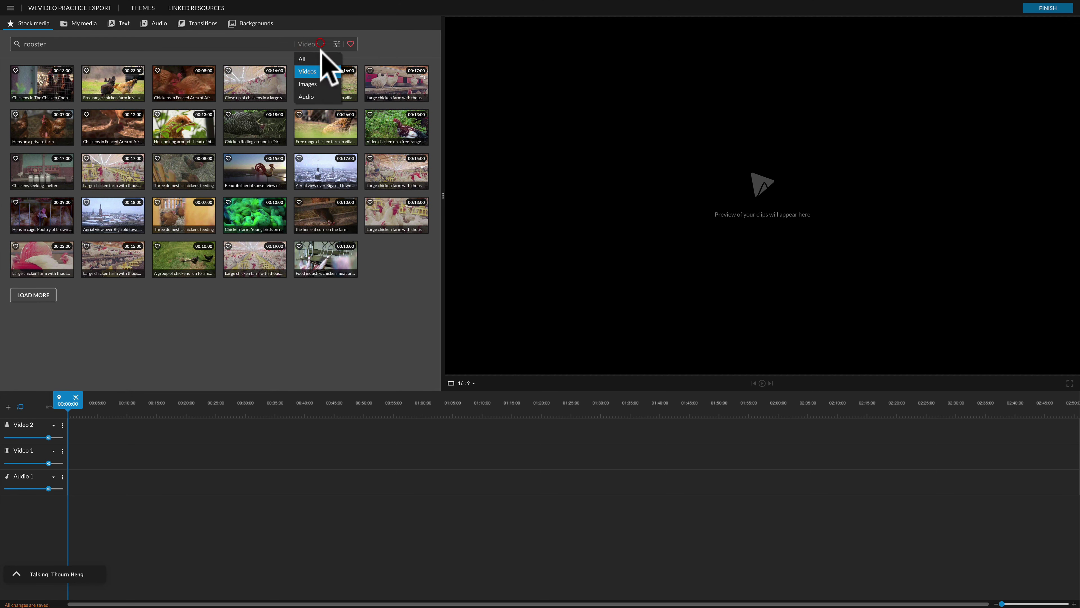
{"action": "left_click", "coordinate": [315, 85]}
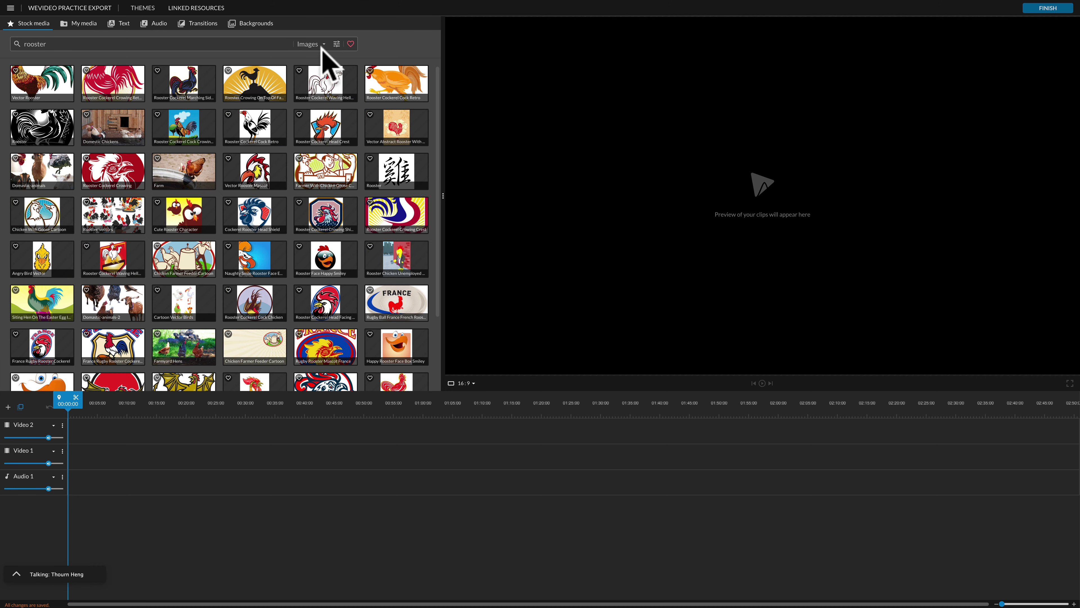
{"action": "left_click", "coordinate": [317, 45]}
{"action": "left_click", "coordinate": [310, 99]}
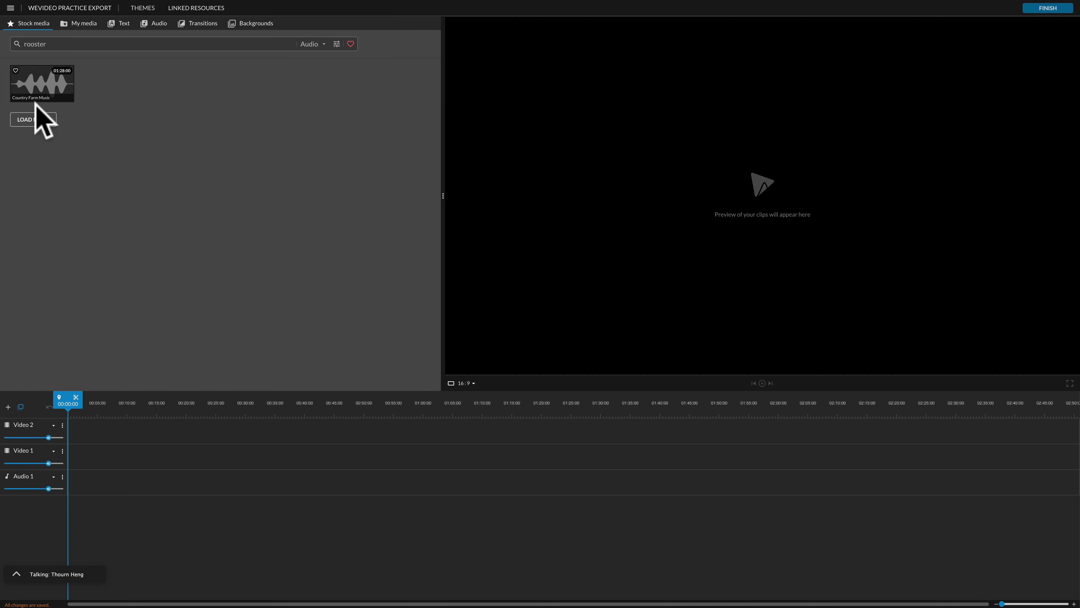
{"action": "left_click", "coordinate": [320, 44]}
{"action": "left_click", "coordinate": [315, 58]}
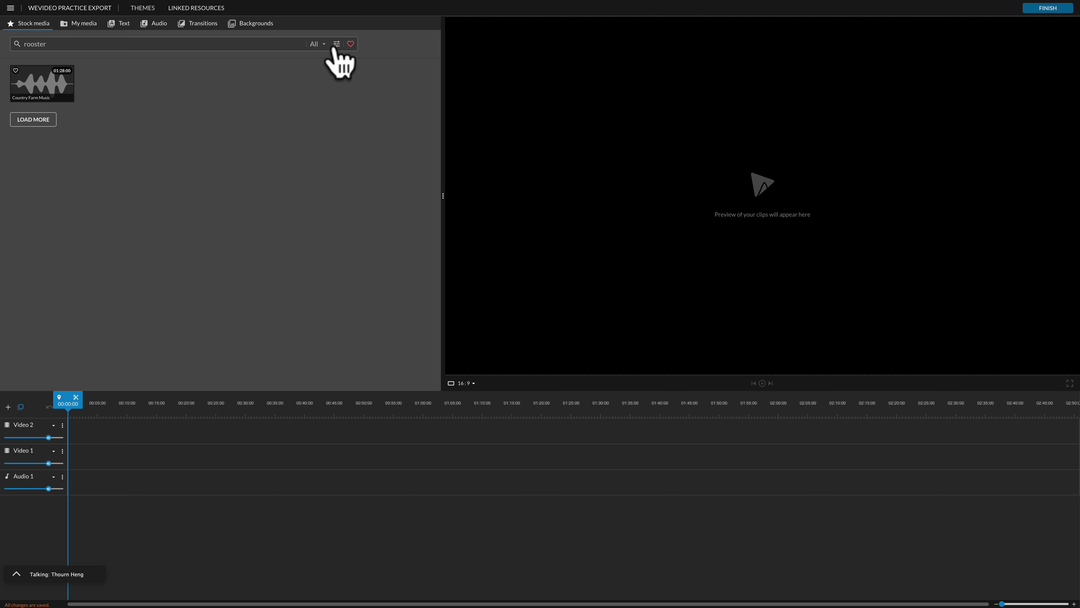
Check the refine search options and the favorites list for stock media, and return to the rooster results
{"action": "left_click", "coordinate": [337, 44]}
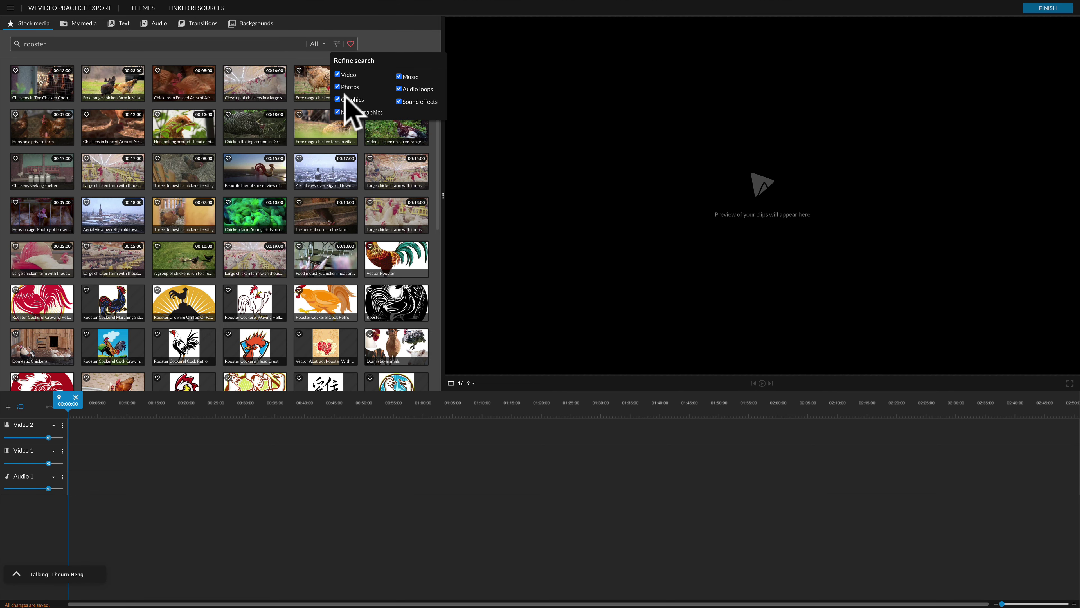
{"action": "left_click", "coordinate": [351, 44]}
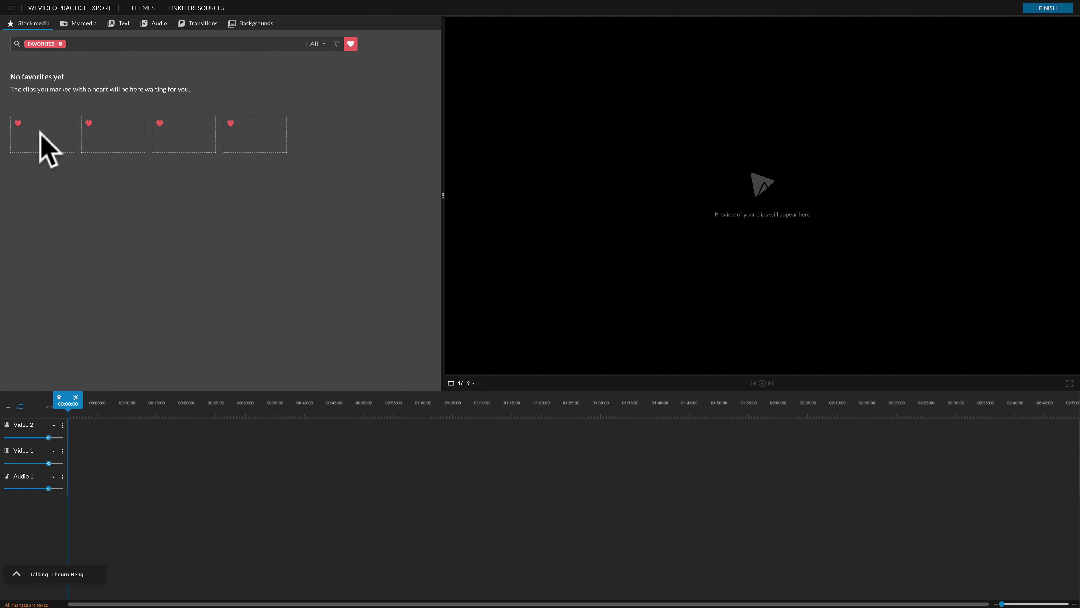
{"action": "left_click", "coordinate": [350, 45]}
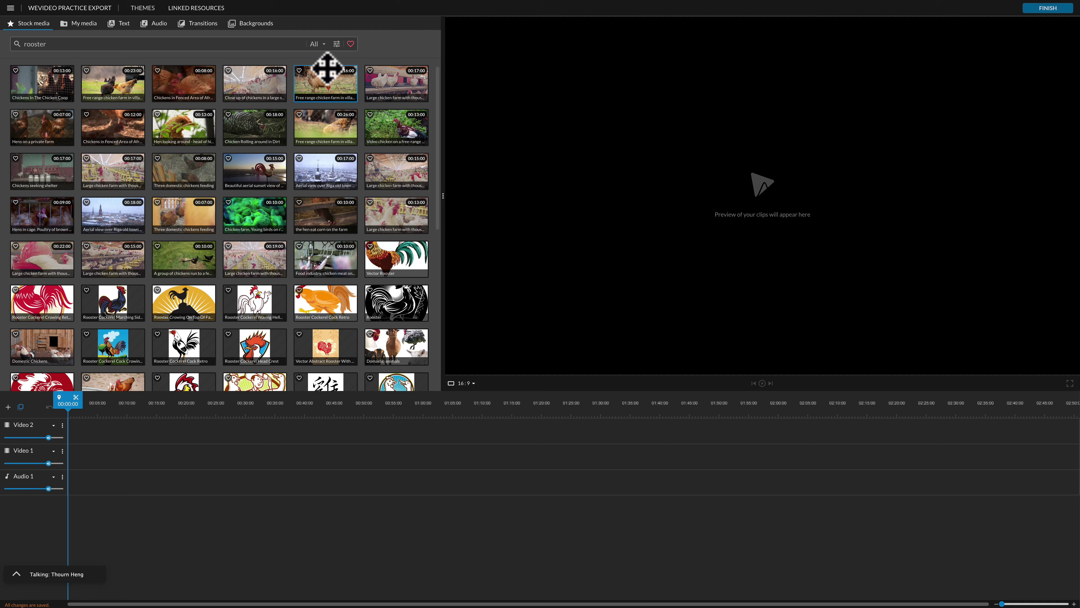
Filter the rooster stock media to Videos and place the "Hens on a private farm" clip at the start of Video 1
{"action": "left_click", "coordinate": [314, 44]}
{"action": "left_click", "coordinate": [315, 70]}
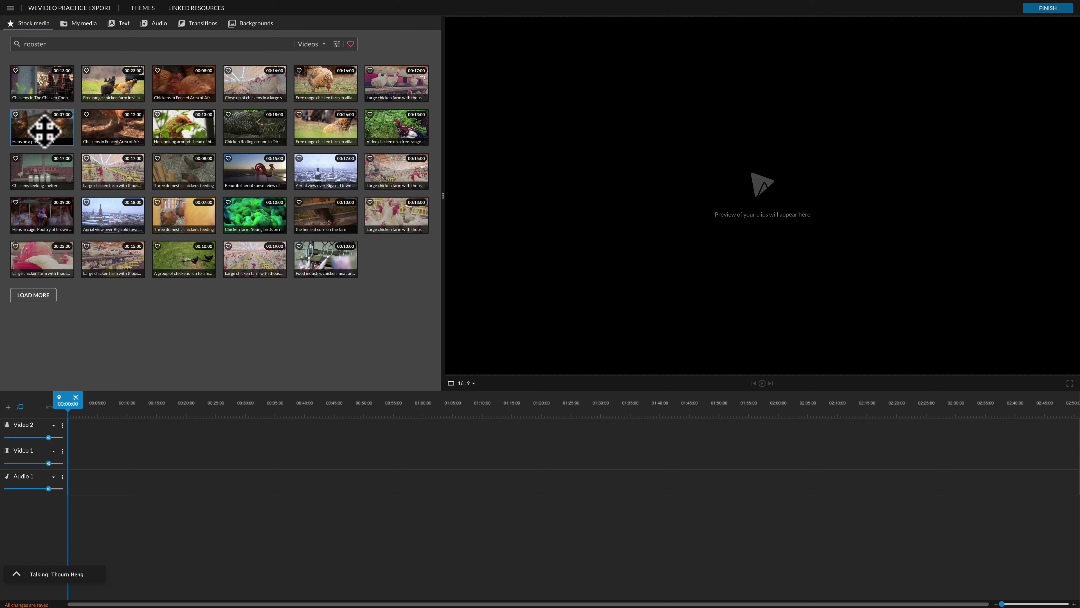
{"action": "left_click_drag", "start_coordinate": [42, 128], "coordinate": [76, 448]}
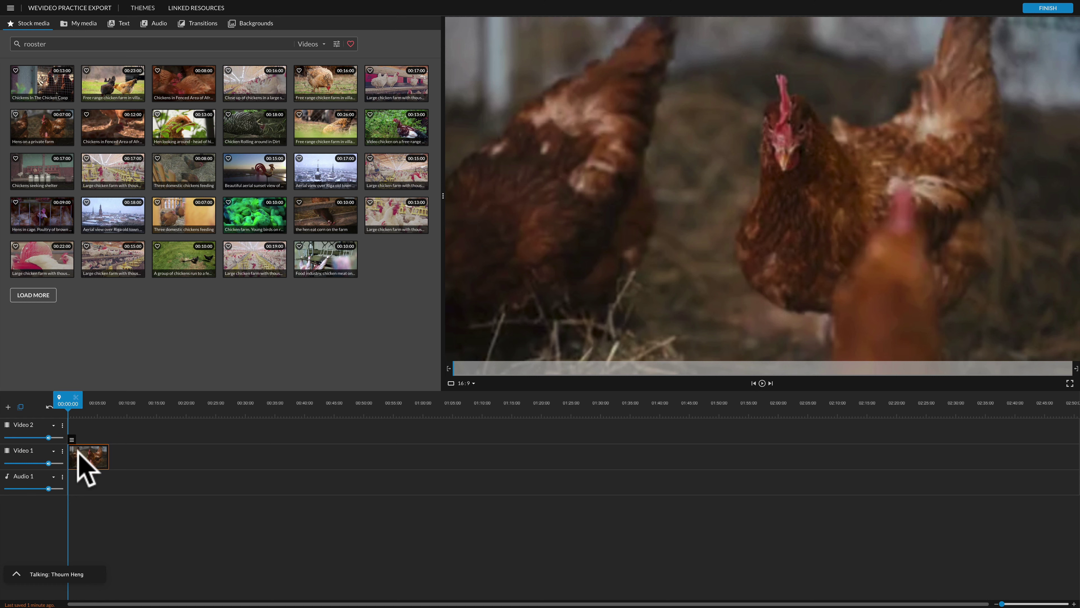
Delete the hens clip from the timeline and place it at the start of Video 1 again
{"action": "mouse_move", "coordinate": [71, 446]}
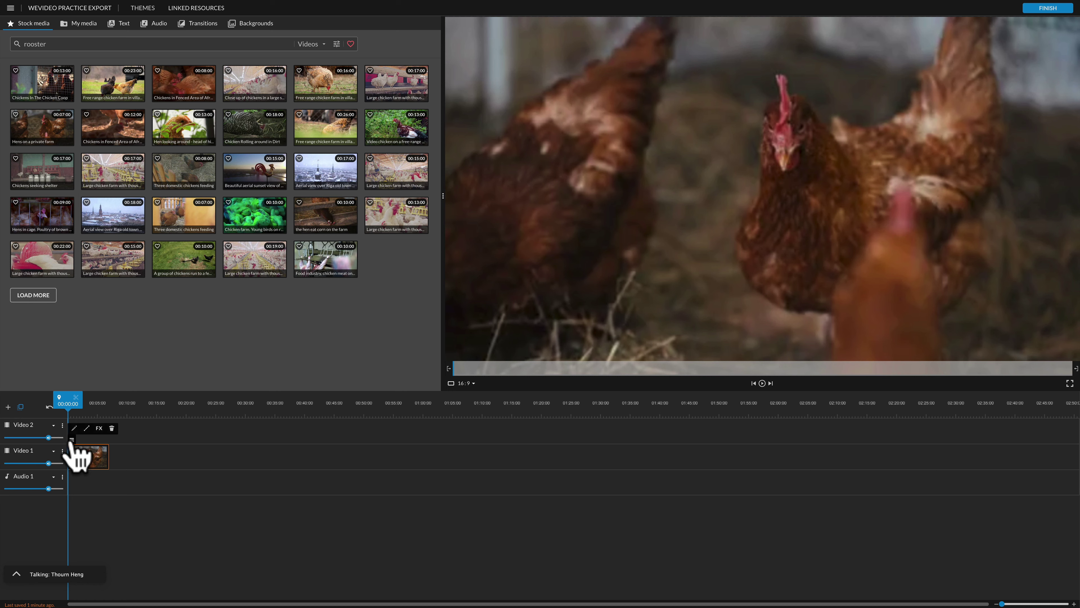
{"action": "left_click", "coordinate": [112, 428]}
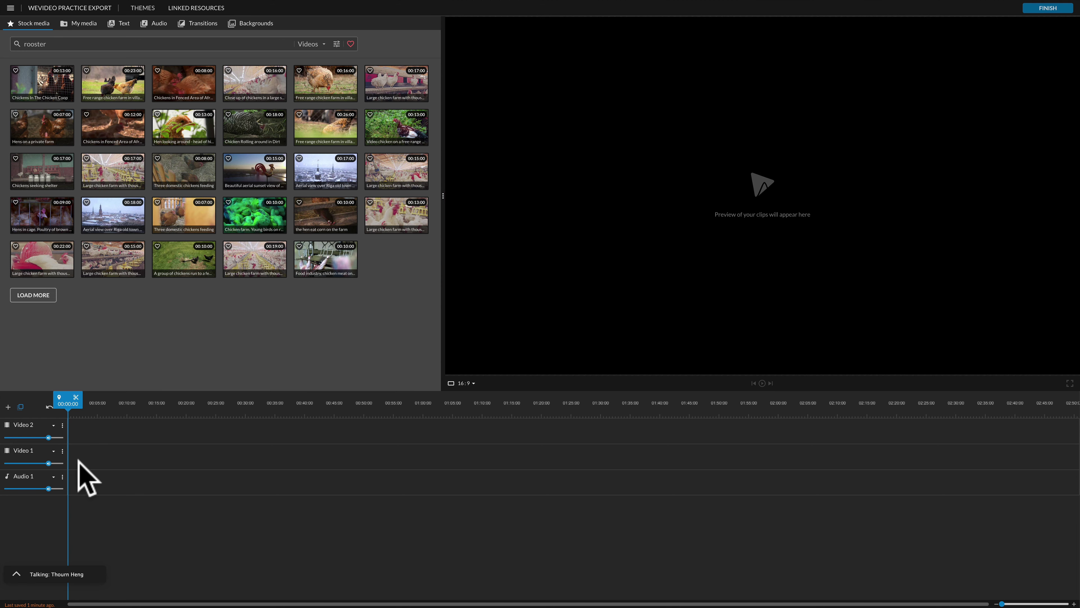
{"action": "left_click_drag", "start_coordinate": [43, 130], "coordinate": [78, 459]}
{"action": "mouse_move", "coordinate": [70, 443]}
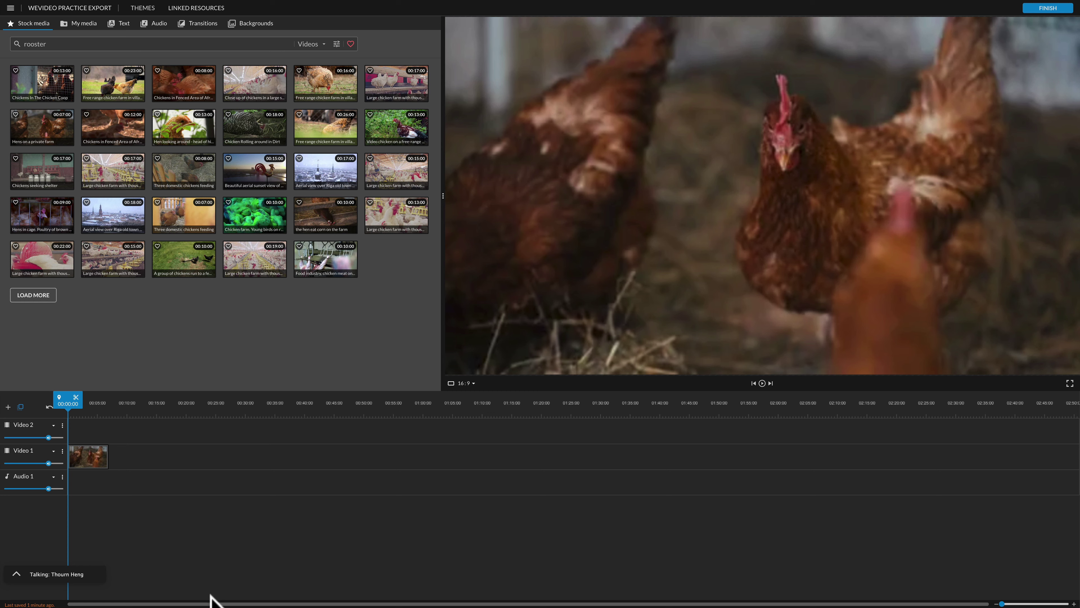
Zoom the timeline in to one-second marks and check the editing options of the hens clip on Video 1
{"action": "left_click", "coordinate": [1074, 603]}
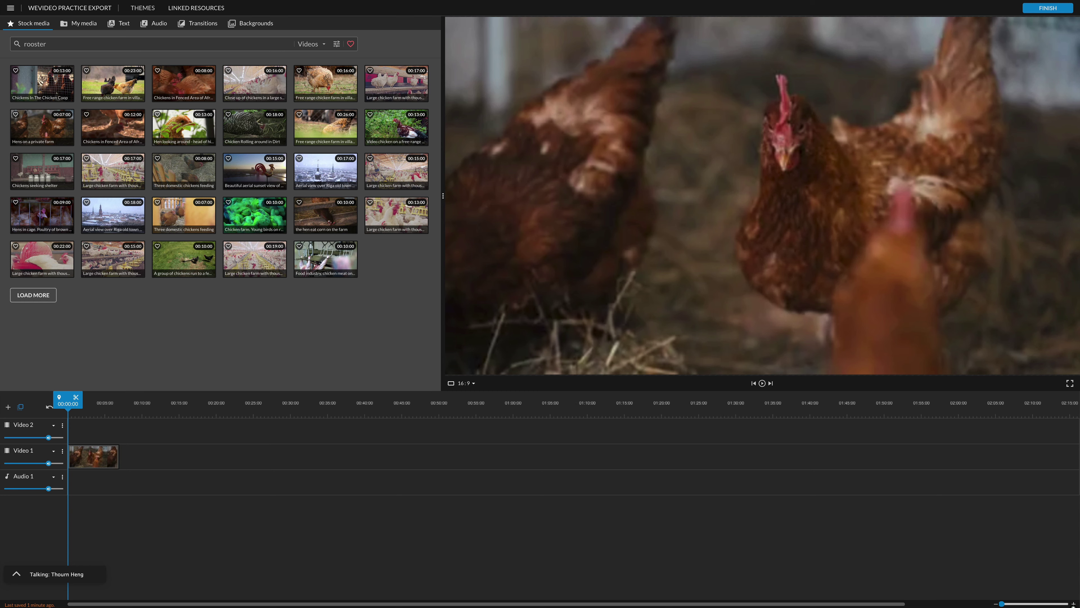
{"action": "left_click", "coordinate": [1074, 604]}
{"action": "left_click", "coordinate": [1074, 604]}
{"action": "left_click", "coordinate": [1074, 604]}
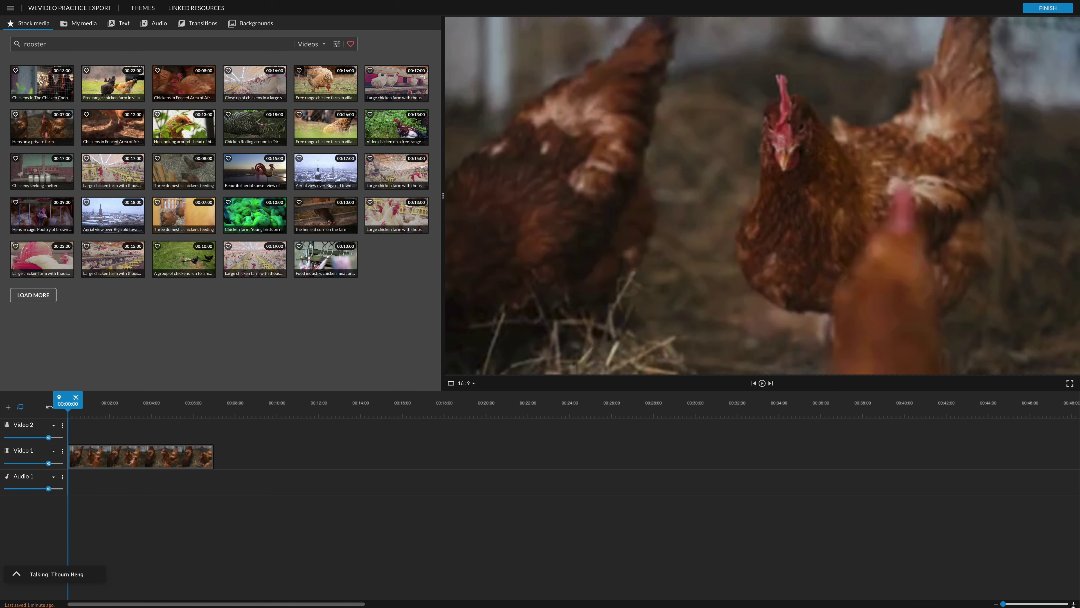
{"action": "left_click", "coordinate": [1074, 604]}
{"action": "left_click", "coordinate": [1074, 604]}
{"action": "left_click", "coordinate": [1074, 603]}
{"action": "left_click", "coordinate": [1074, 604]}
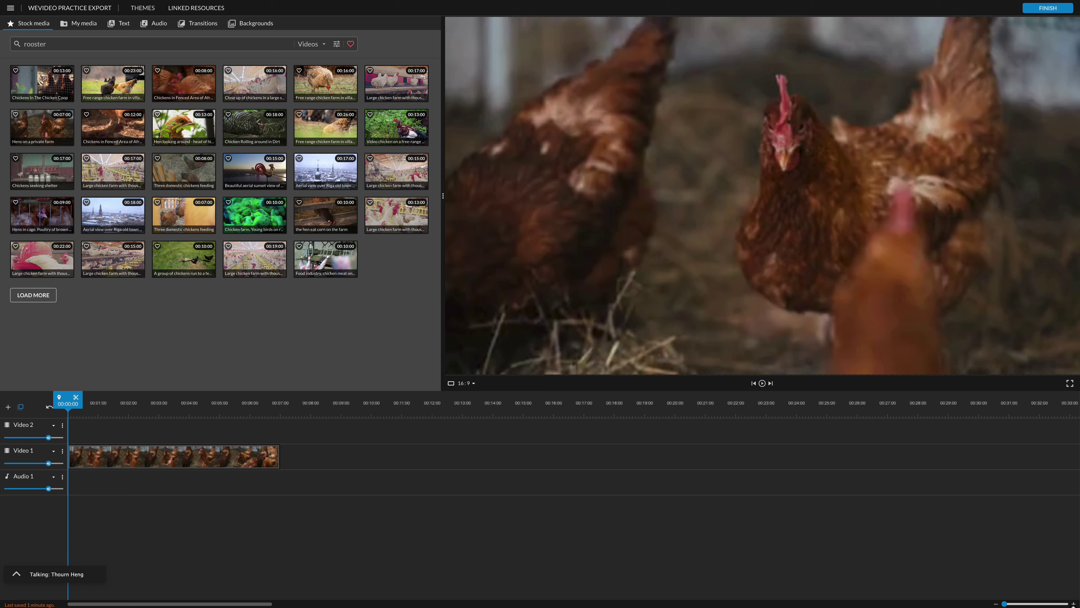
{"action": "left_click", "coordinate": [1074, 604]}
{"action": "left_click", "coordinate": [1074, 604]}
{"action": "left_click", "coordinate": [1074, 604]}
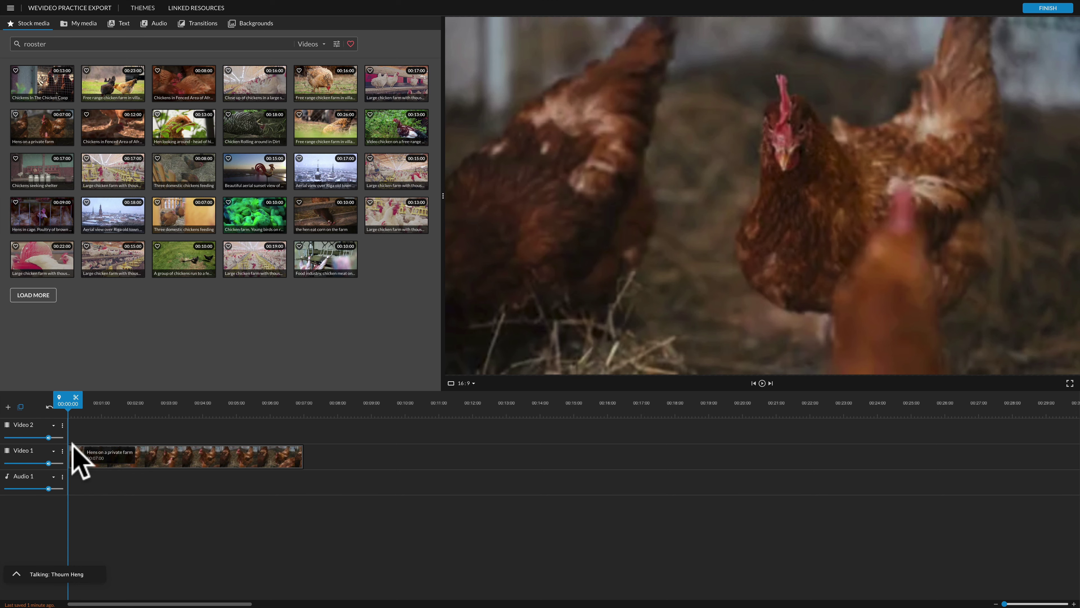
{"action": "left_click", "coordinate": [81, 452]}
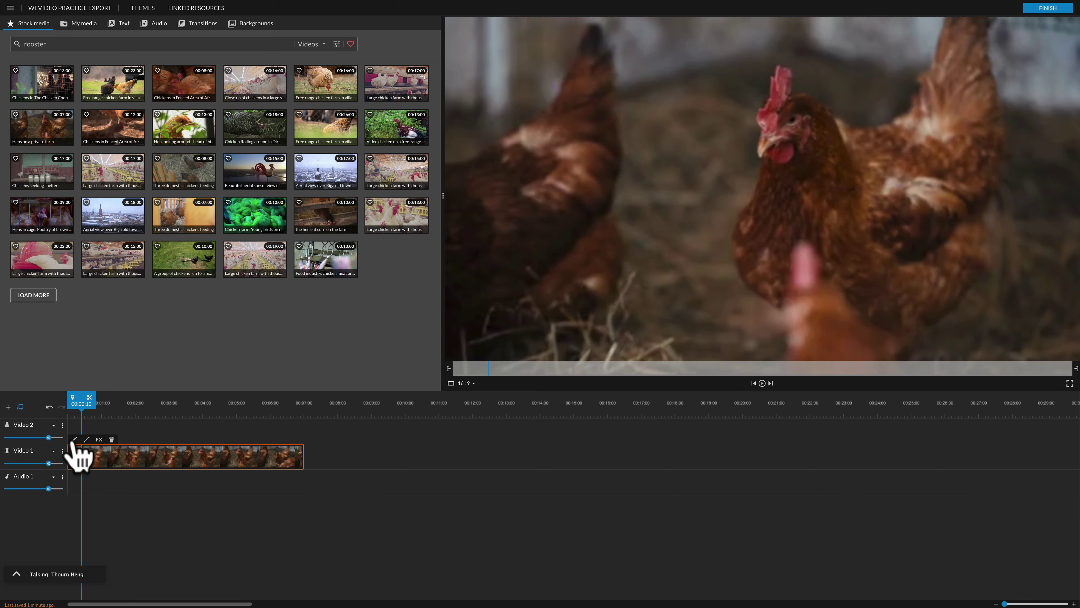
{"action": "left_click", "coordinate": [154, 424]}
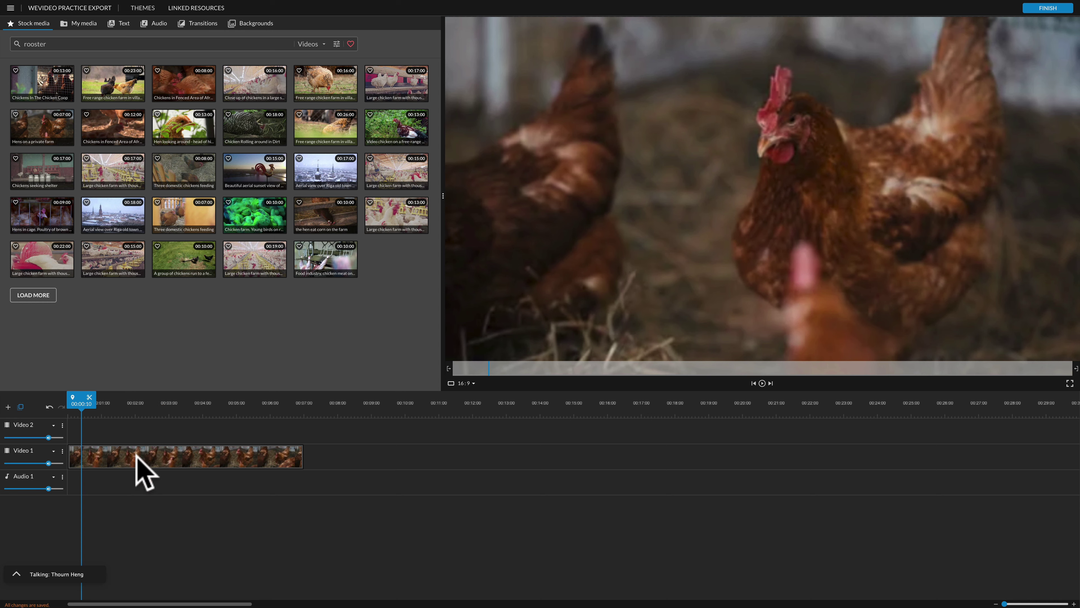
Show the folder and import options of My media, browse the Downloads folder for media to import, and cancel the file selection
{"action": "left_click", "coordinate": [82, 24]}
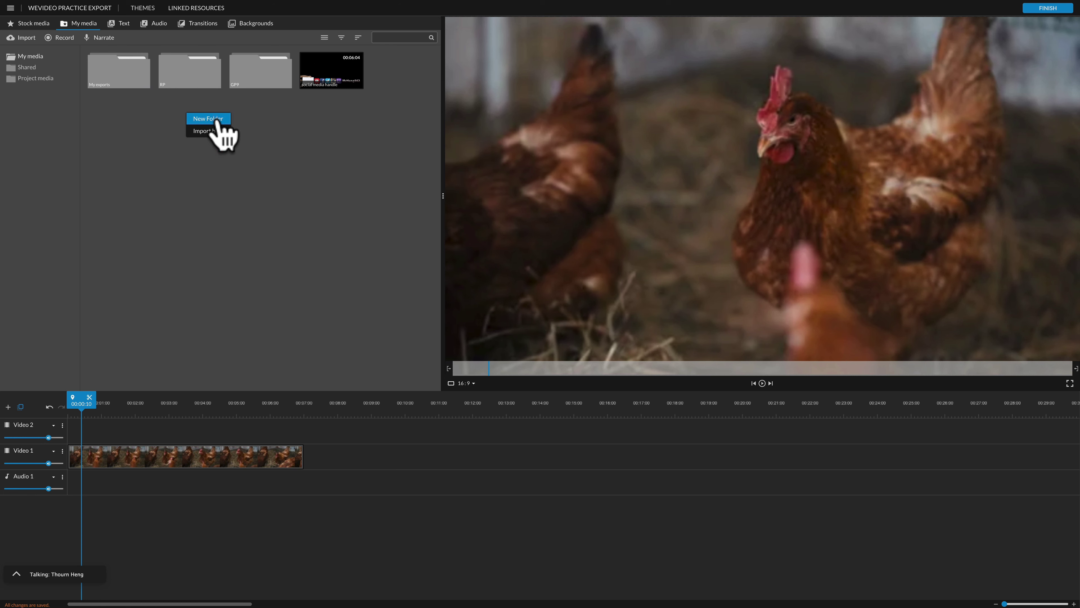
{"action": "right_click", "coordinate": [171, 152]}
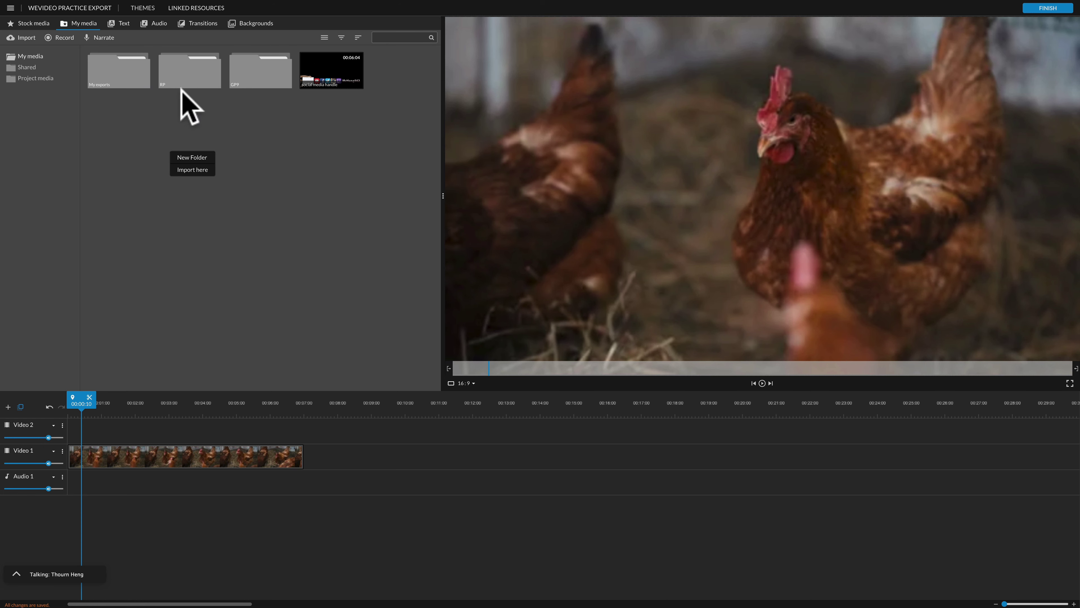
{"action": "right_click", "coordinate": [228, 139]}
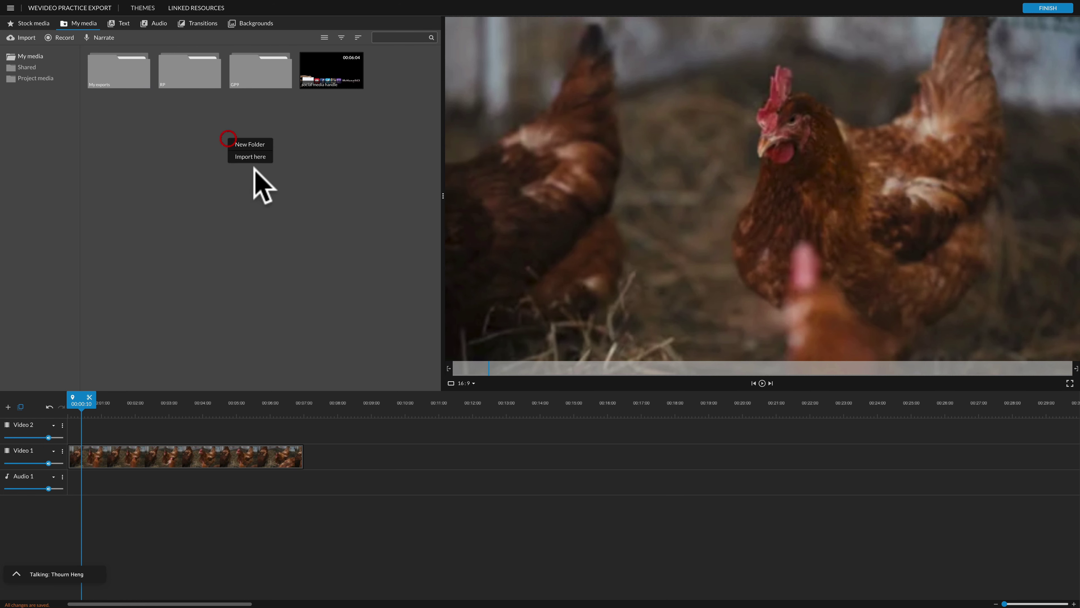
{"action": "left_click", "coordinate": [249, 160]}
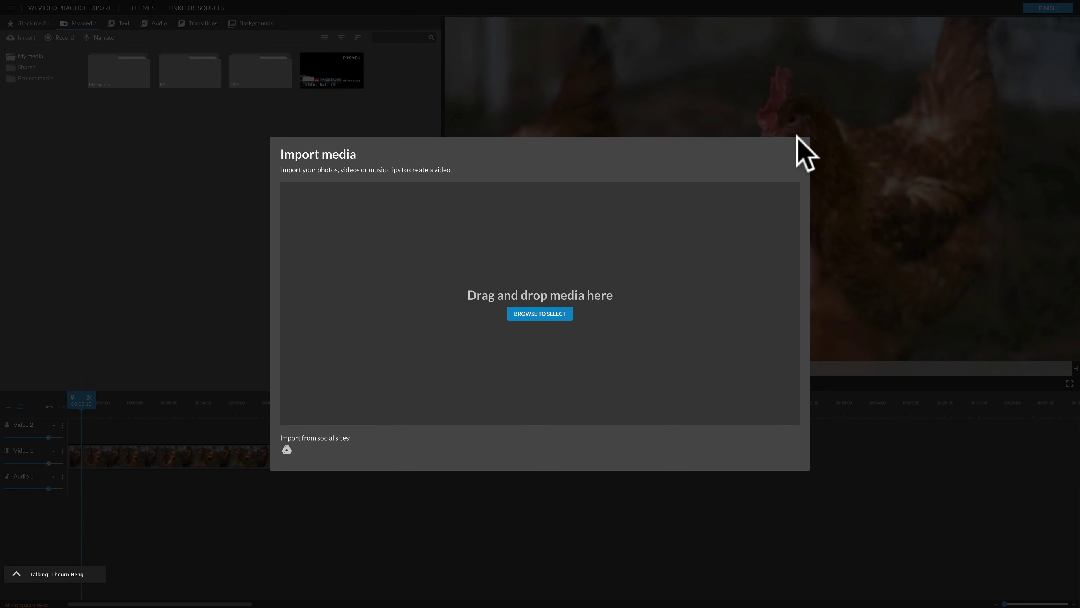
{"action": "left_click", "coordinate": [555, 320]}
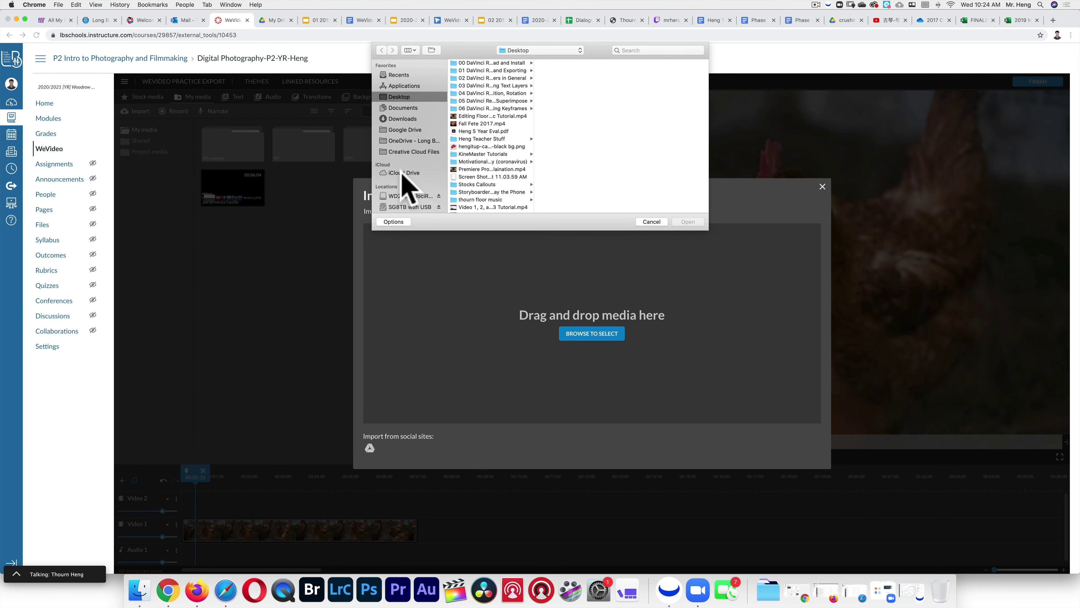
{"action": "left_click", "coordinate": [403, 119]}
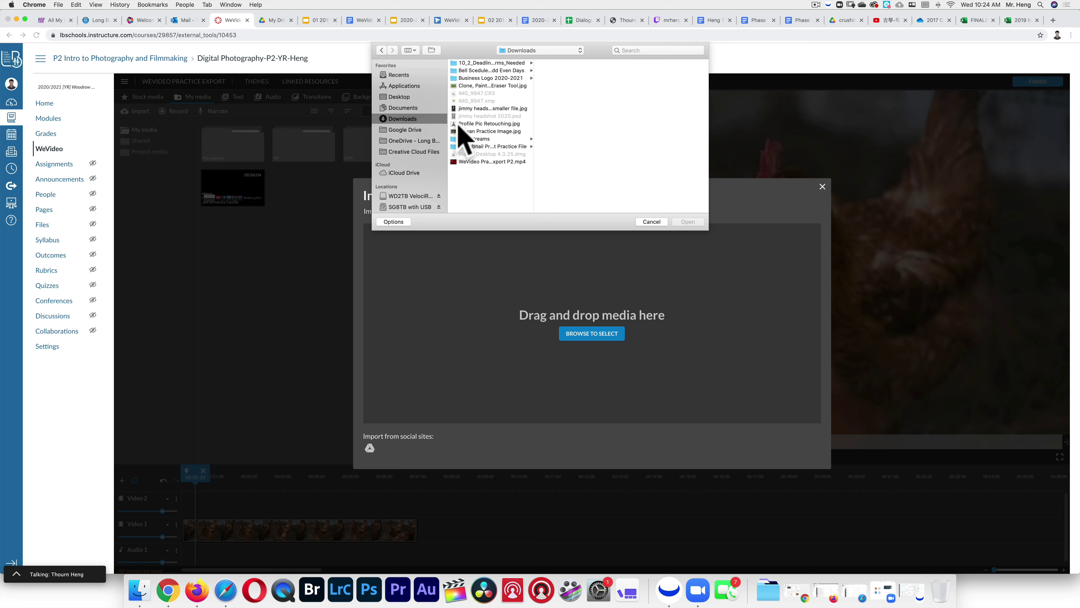
{"action": "left_click", "coordinate": [652, 222]}
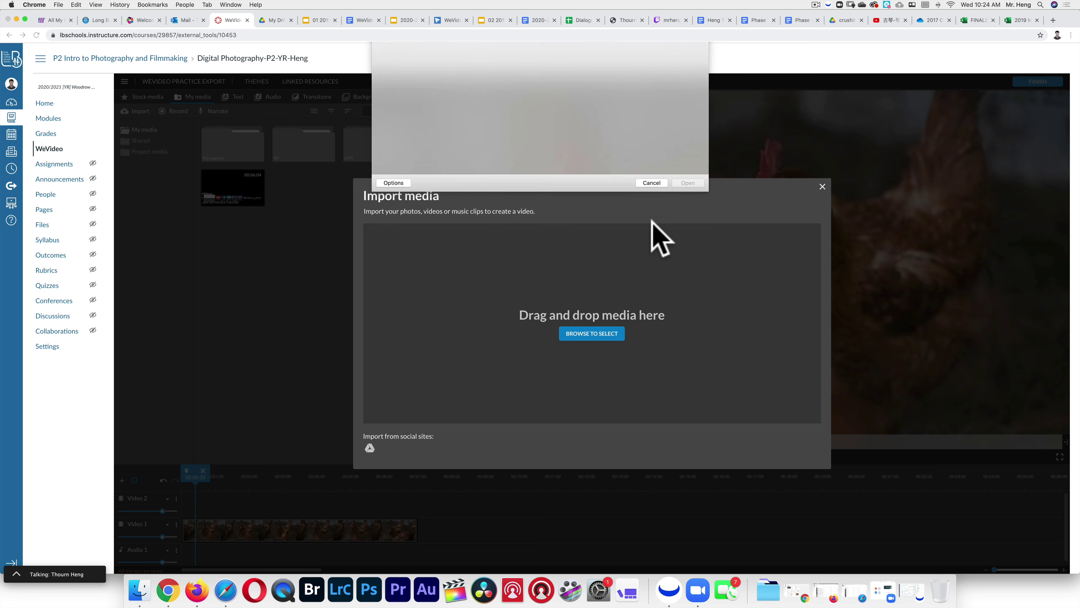
Close the media import dialog and switch the editor to full-screen editing
{"action": "left_click", "coordinate": [822, 187]}
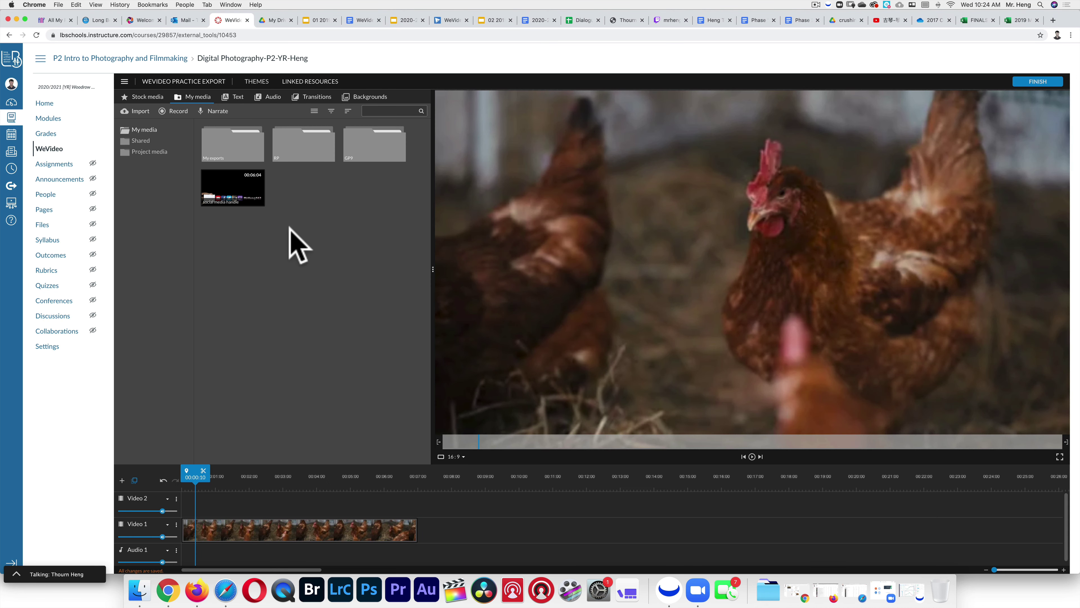
{"action": "left_click", "coordinate": [124, 82]}
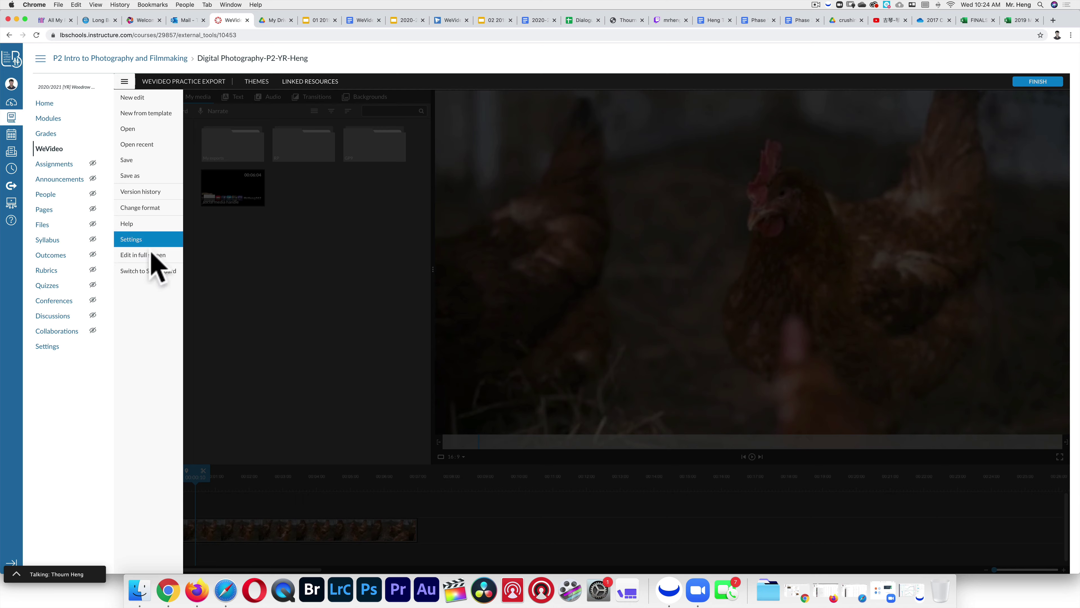
{"action": "left_click", "coordinate": [147, 243]}
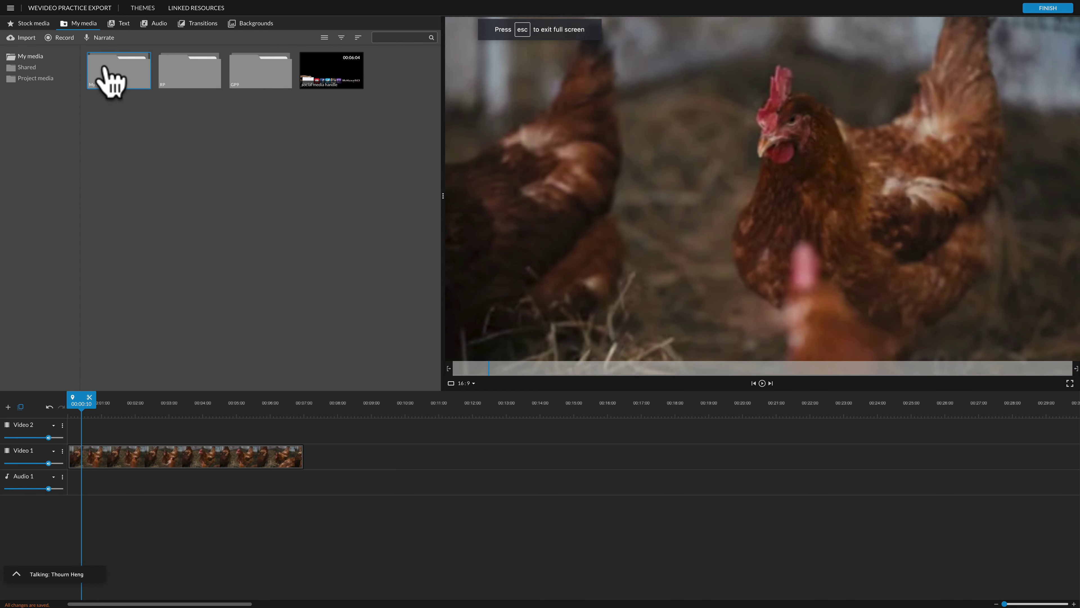
Look through the RP and GP9 folders in My media, and preview the social media handle clip
{"action": "double_click", "coordinate": [190, 83]}
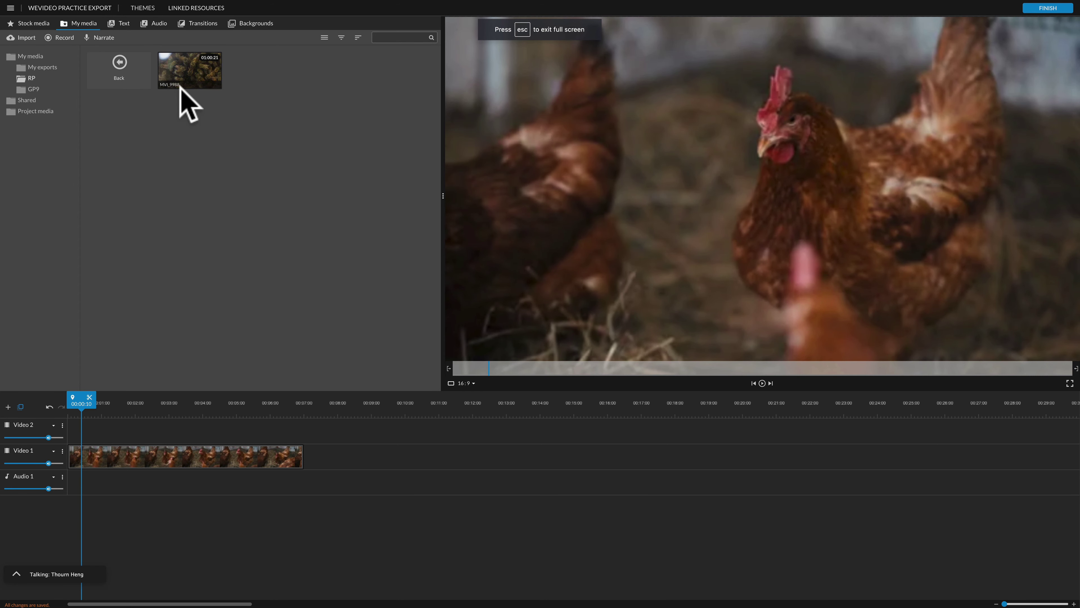
{"action": "double_click", "coordinate": [125, 71]}
{"action": "double_click", "coordinate": [269, 81]}
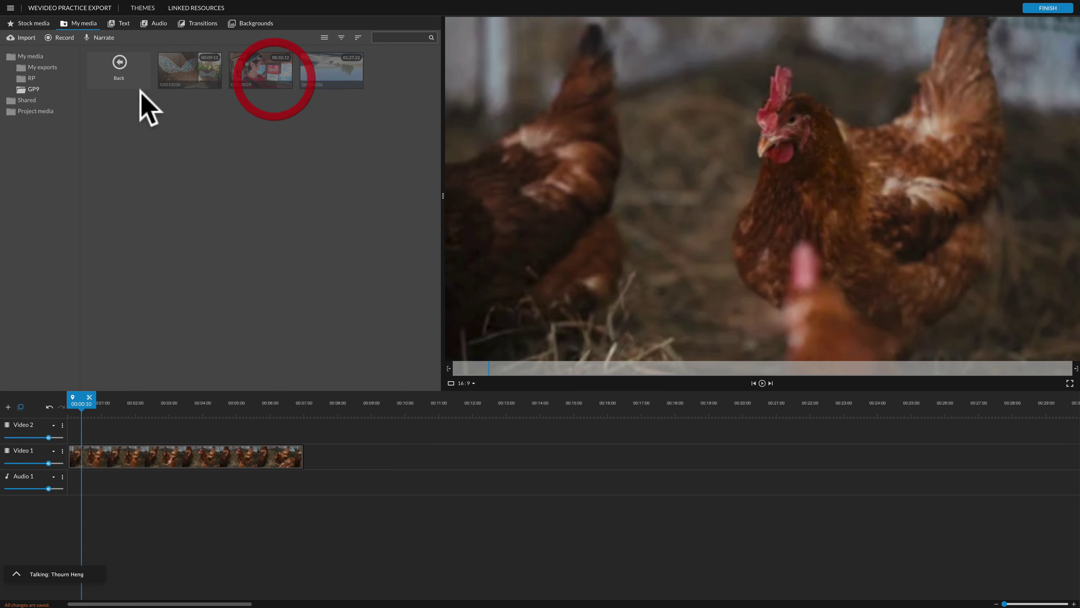
{"action": "double_click", "coordinate": [124, 81]}
{"action": "left_click", "coordinate": [335, 72]}
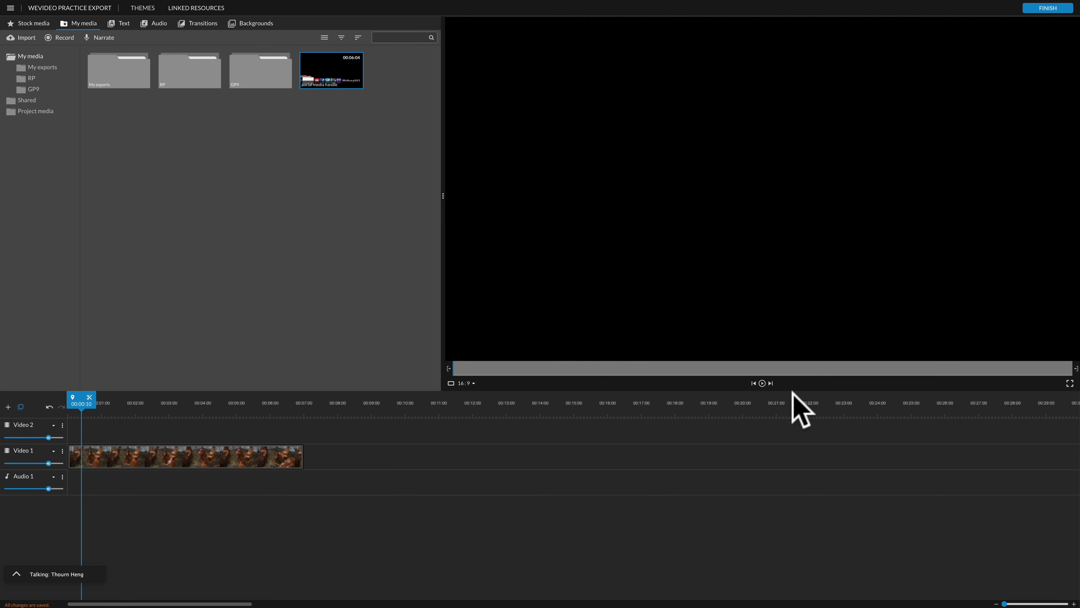
{"action": "left_click", "coordinate": [762, 383]}
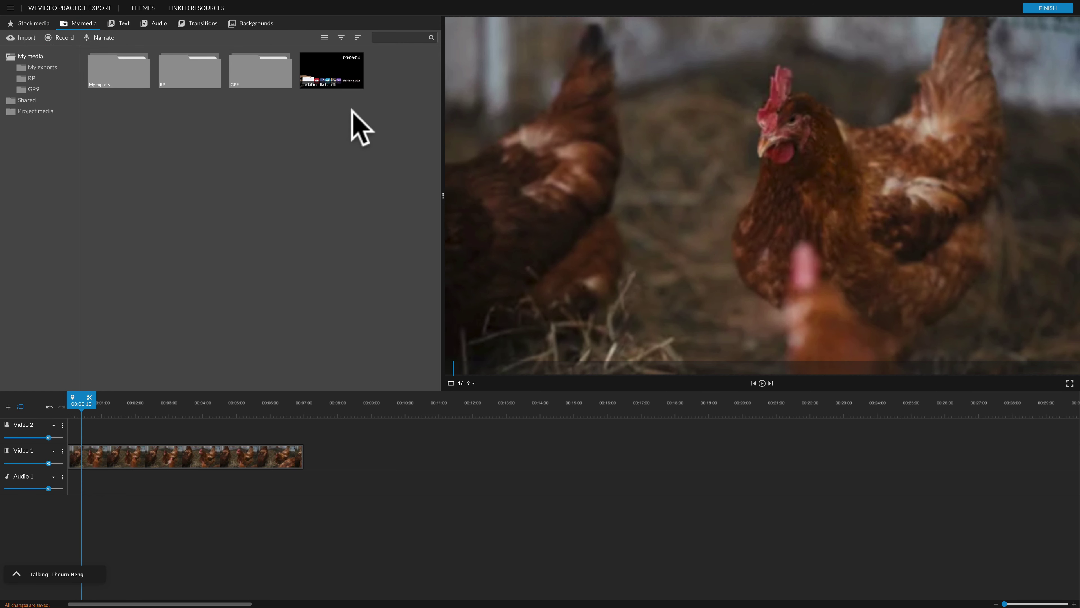
Examine the text templates in the Motion, Static, In season and Callouts categories
{"action": "left_click", "coordinate": [119, 26]}
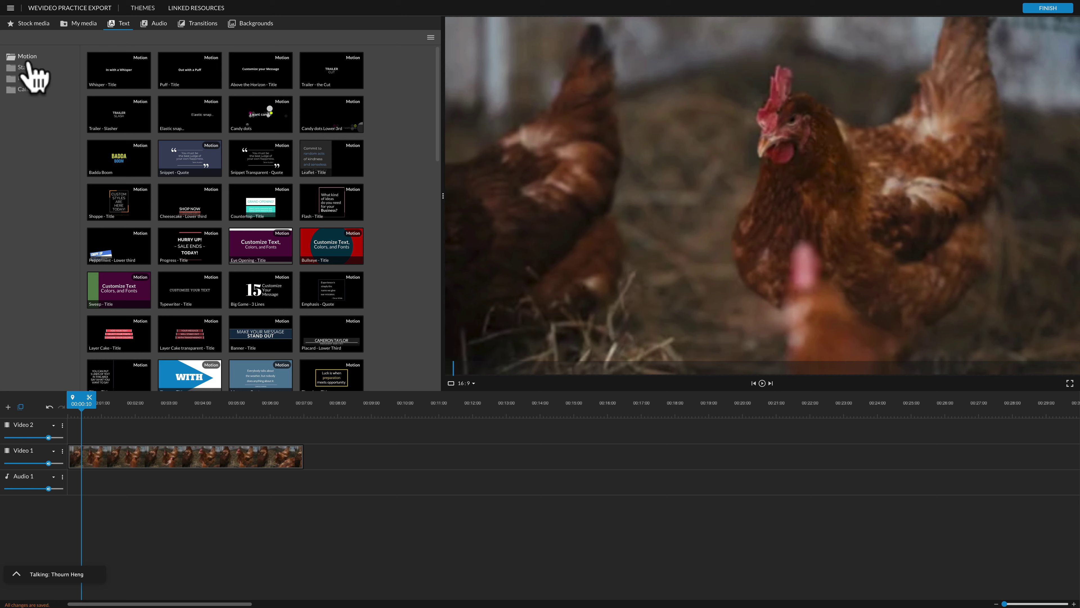
{"action": "left_click", "coordinate": [27, 56]}
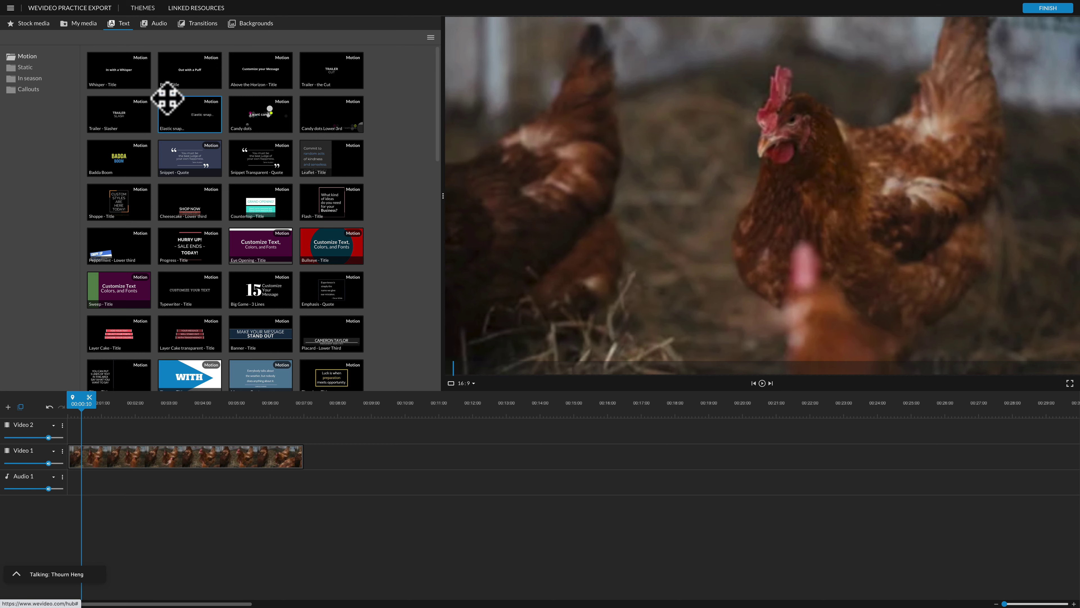
{"action": "left_click", "coordinate": [24, 67]}
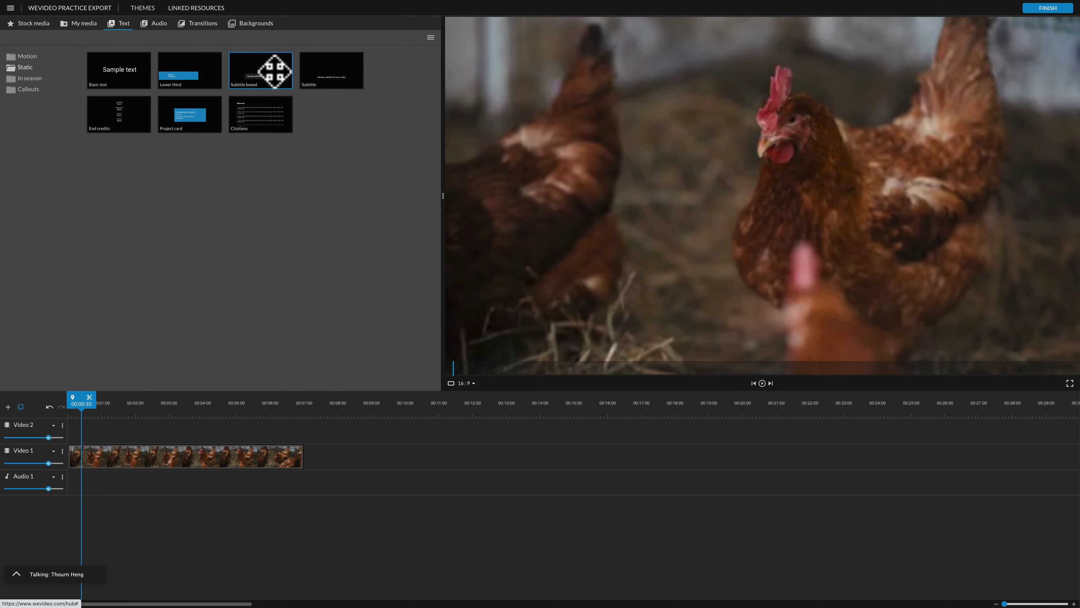
{"action": "left_click", "coordinate": [29, 79]}
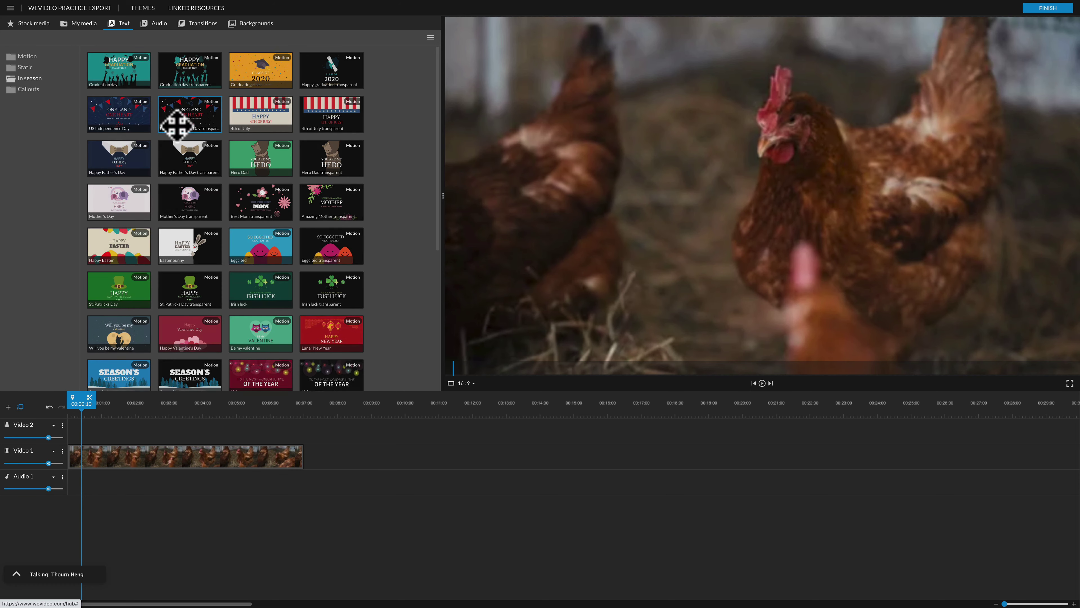
{"action": "scroll", "coordinate": [241, 188], "scroll_direction": "down", "scroll_amount": 5}
{"action": "scroll", "coordinate": [241, 193], "scroll_direction": "down", "scroll_amount": 1}
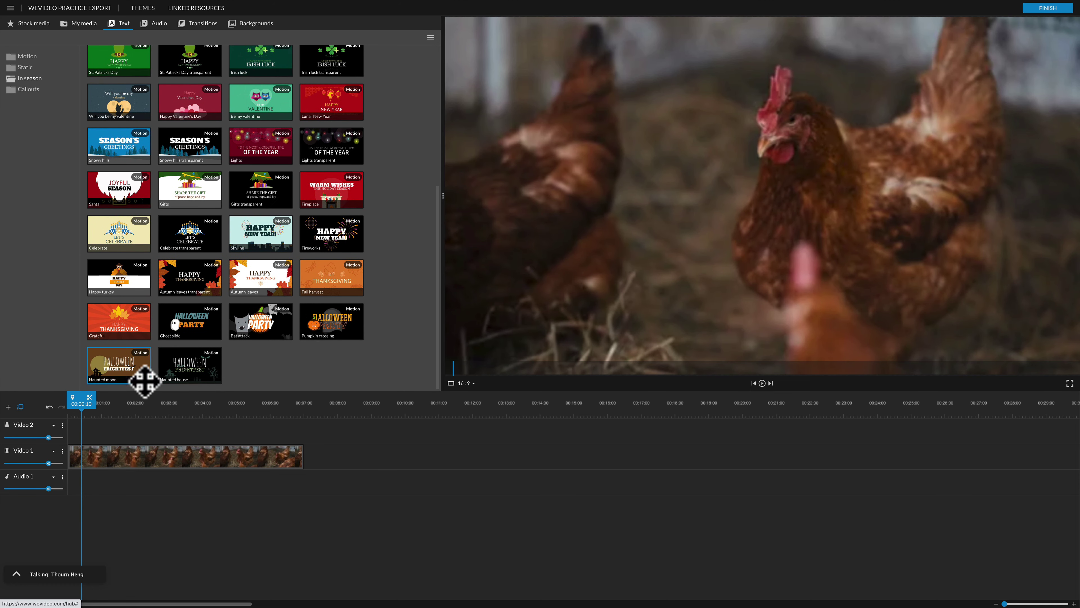
{"action": "left_click", "coordinate": [25, 89]}
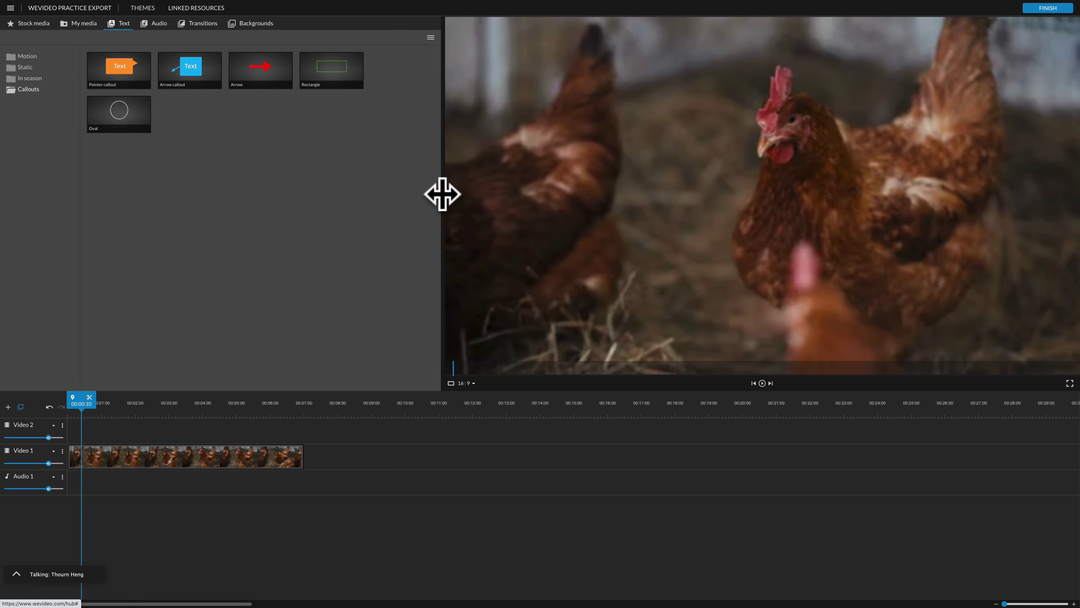
Try a much narrower and a medium width for the media library, and show the Motion text templates again
{"action": "left_click_drag", "start_coordinate": [442, 193], "coordinate": [123, 186]}
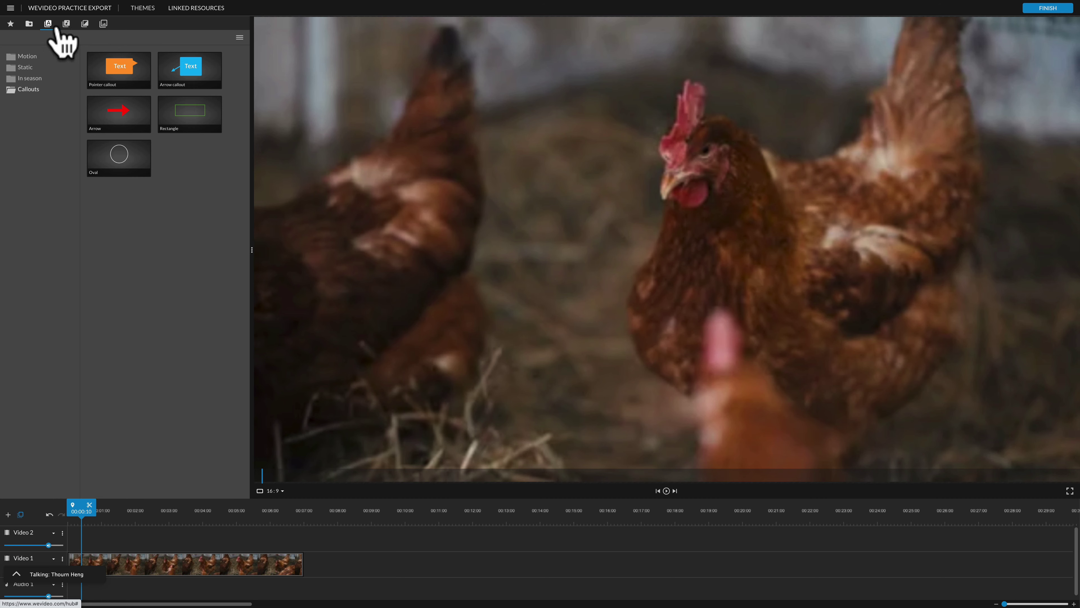
{"action": "left_click_drag", "start_coordinate": [251, 249], "coordinate": [364, 250]}
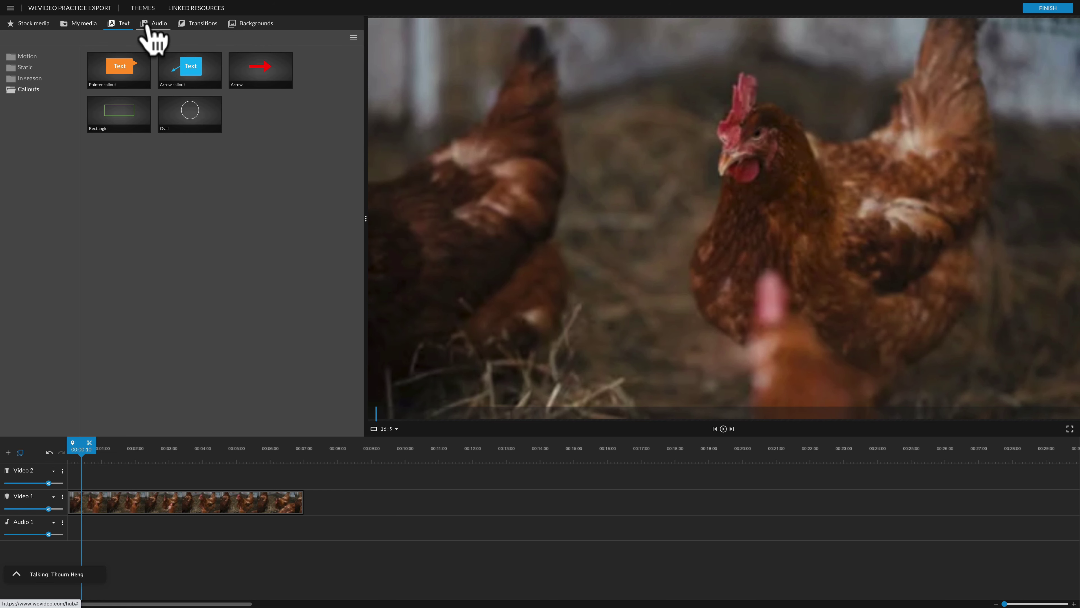
{"action": "left_click", "coordinate": [112, 29]}
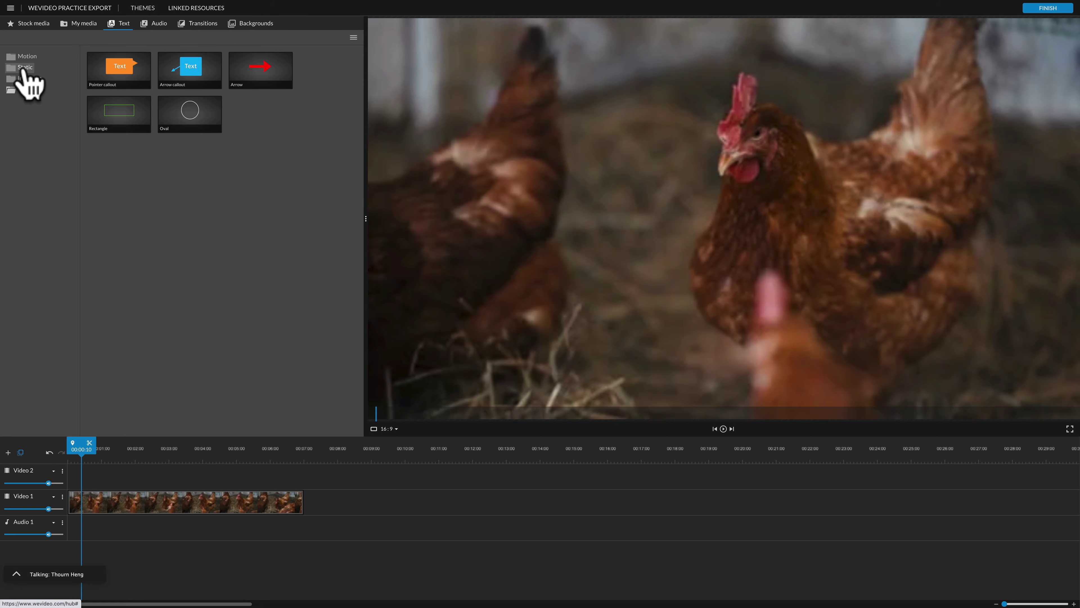
{"action": "left_click", "coordinate": [21, 58]}
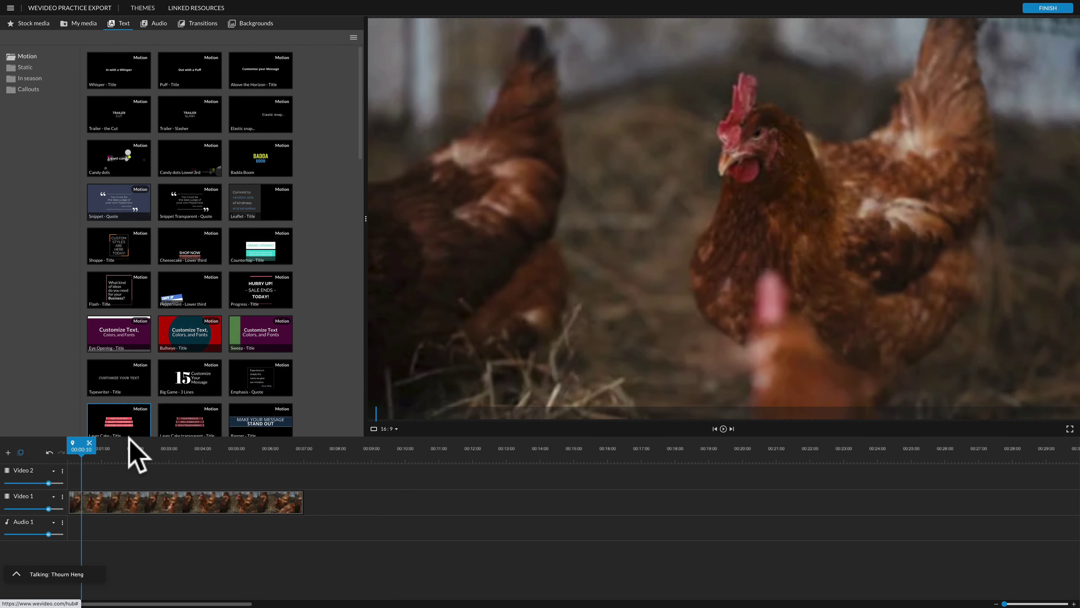
Widen the media library, move the hens clip to 00:11:00, and place the Badda Boom title at the start of Video 1
{"action": "left_click_drag", "start_coordinate": [130, 496], "coordinate": [280, 503]}
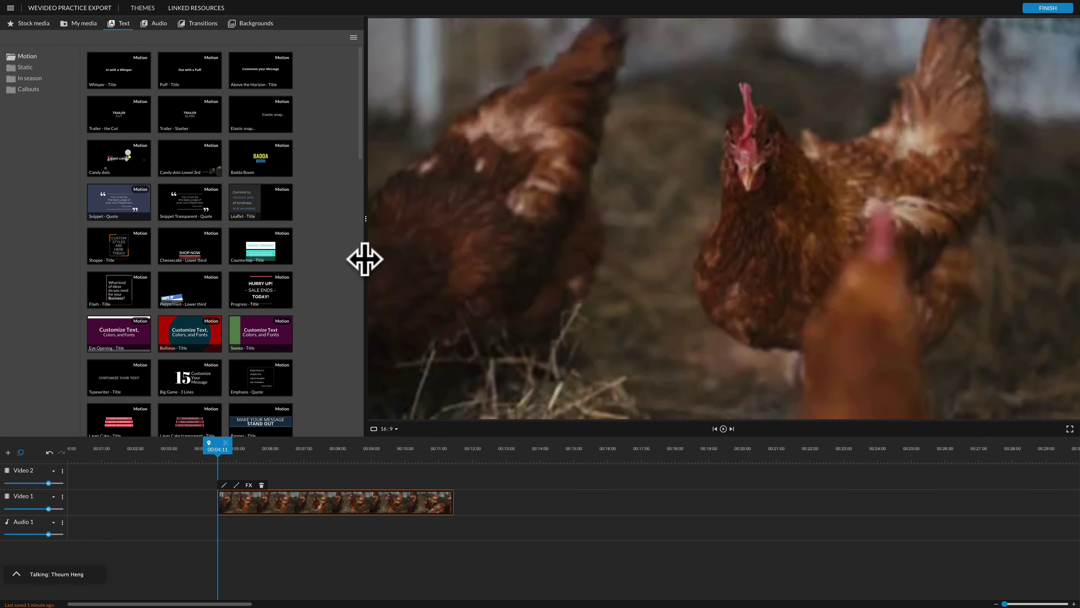
{"action": "left_click_drag", "start_coordinate": [366, 216], "coordinate": [596, 234]}
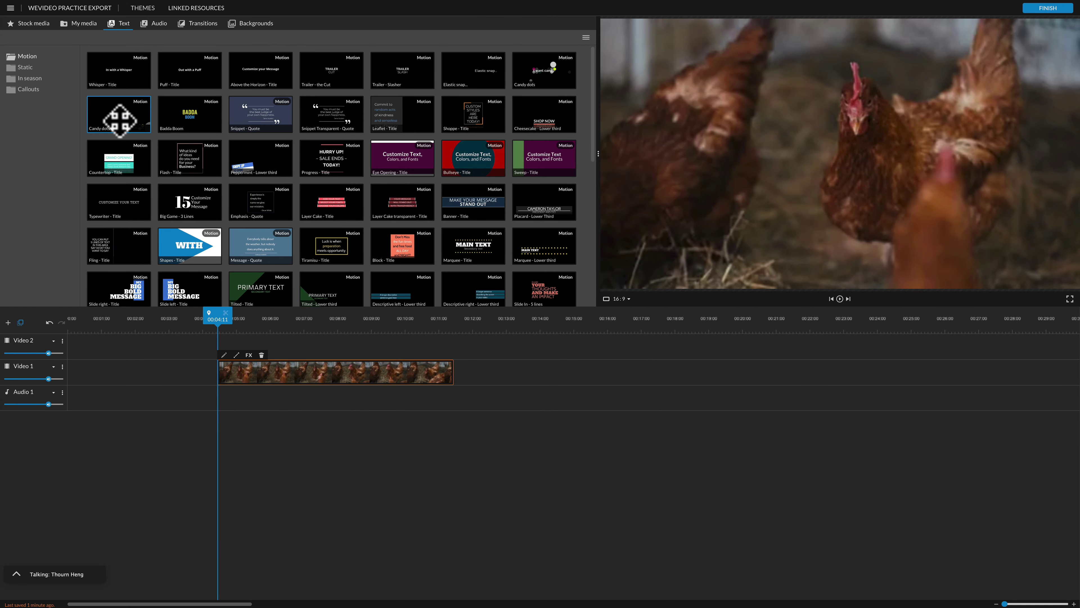
{"action": "left_click_drag", "start_coordinate": [196, 115], "coordinate": [81, 378]}
{"action": "left_click", "coordinate": [303, 371]}
{"action": "left_click_drag", "start_coordinate": [315, 370], "coordinate": [536, 369]}
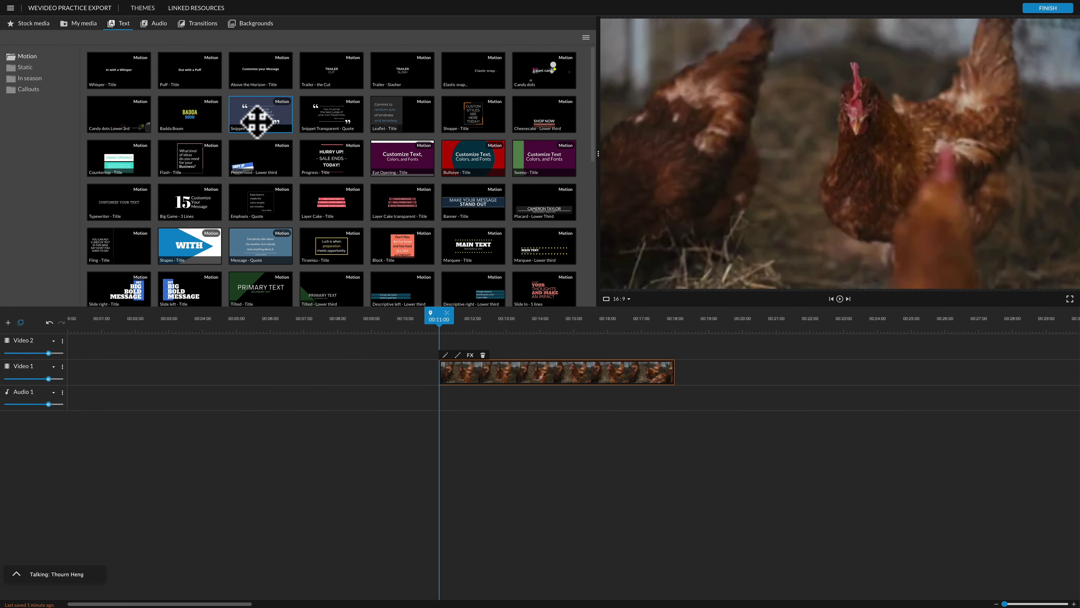
{"action": "left_click_drag", "start_coordinate": [200, 115], "coordinate": [77, 374]}
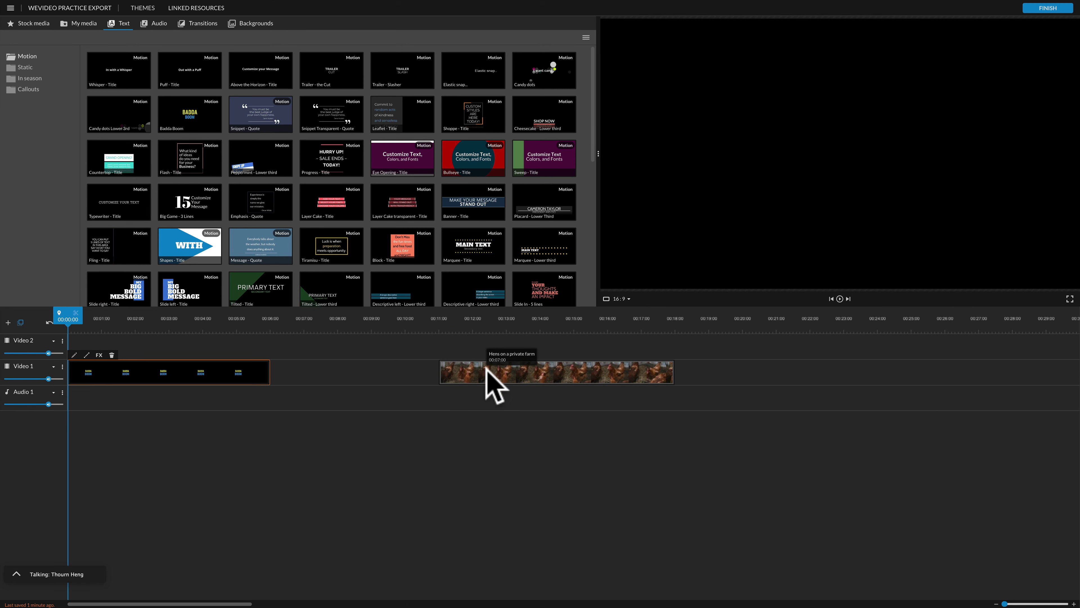
Move the hens clip directly behind the Badda Boom title at 00:06:00 and play the sequence from the start
{"action": "left_click_drag", "start_coordinate": [491, 375], "coordinate": [315, 375]}
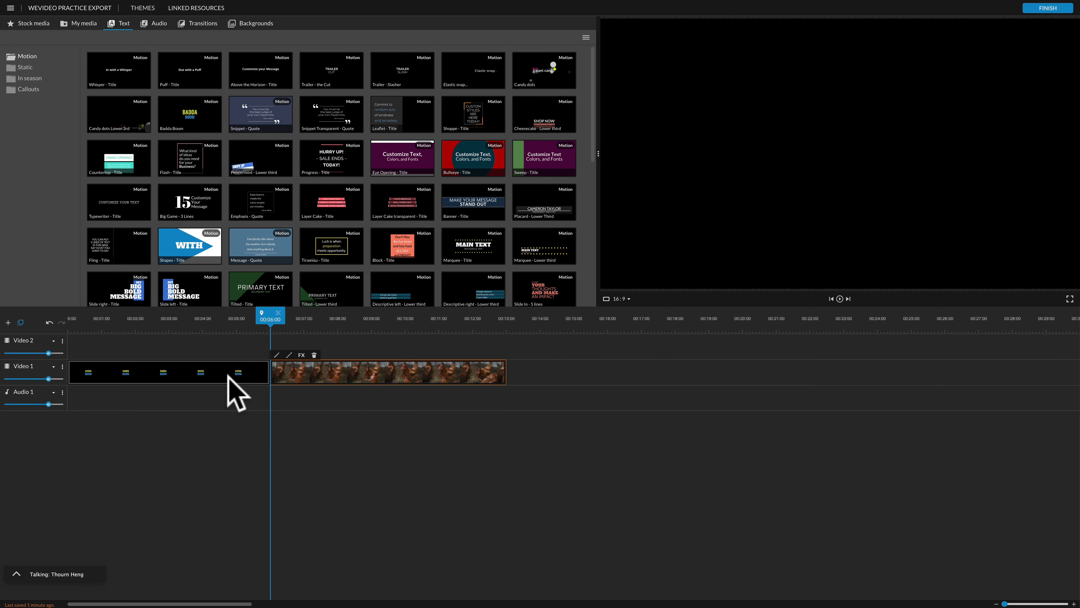
{"action": "left_click", "coordinate": [136, 329]}
{"action": "left_click_drag", "start_coordinate": [135, 329], "coordinate": [52, 333]}
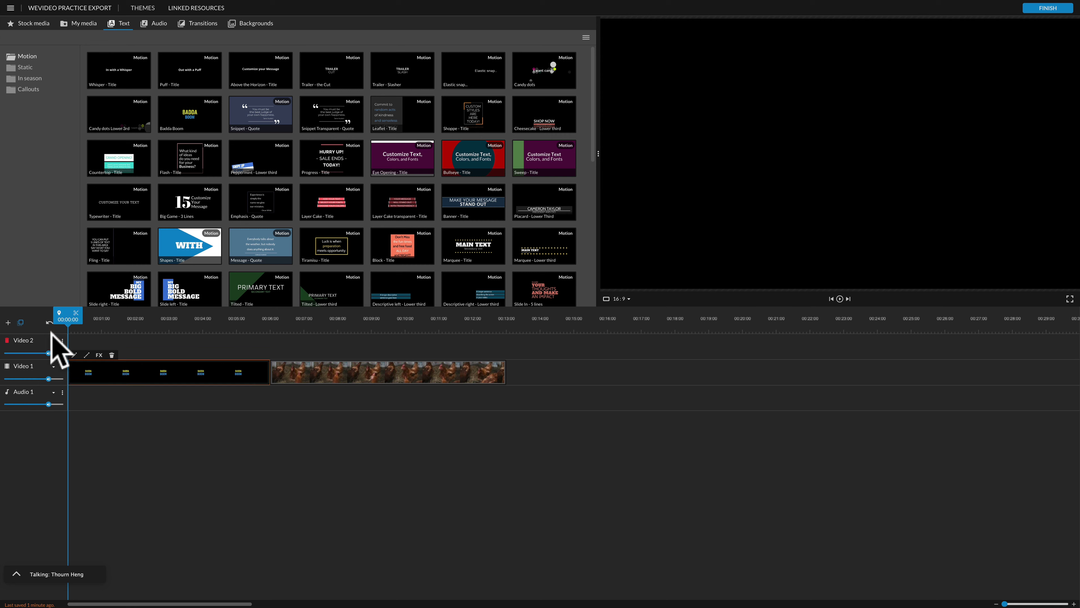
{"action": "key", "text": "space"}
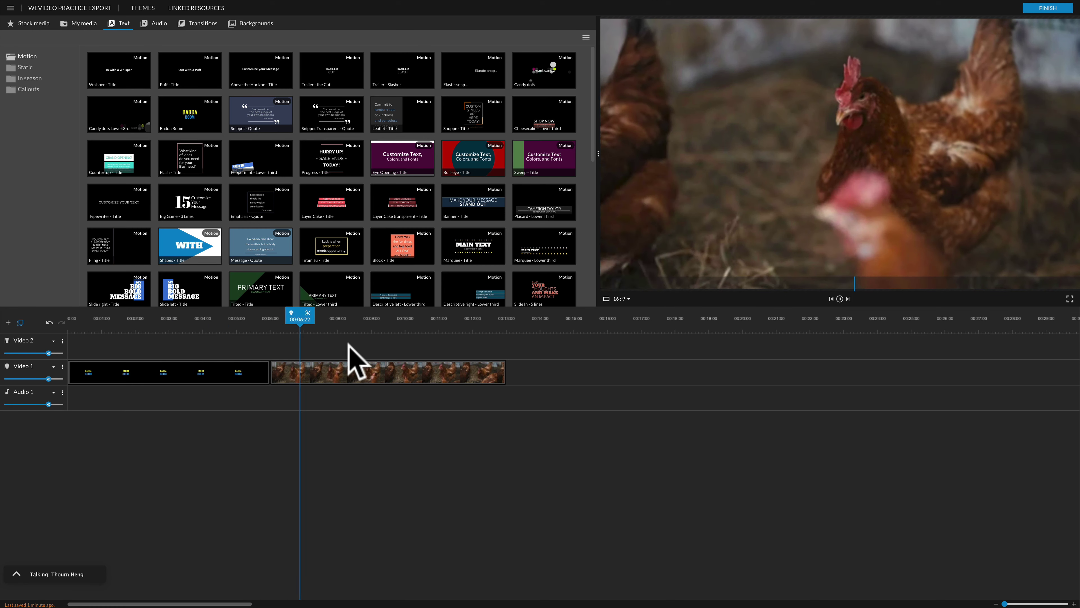
{"action": "key", "text": "space"}
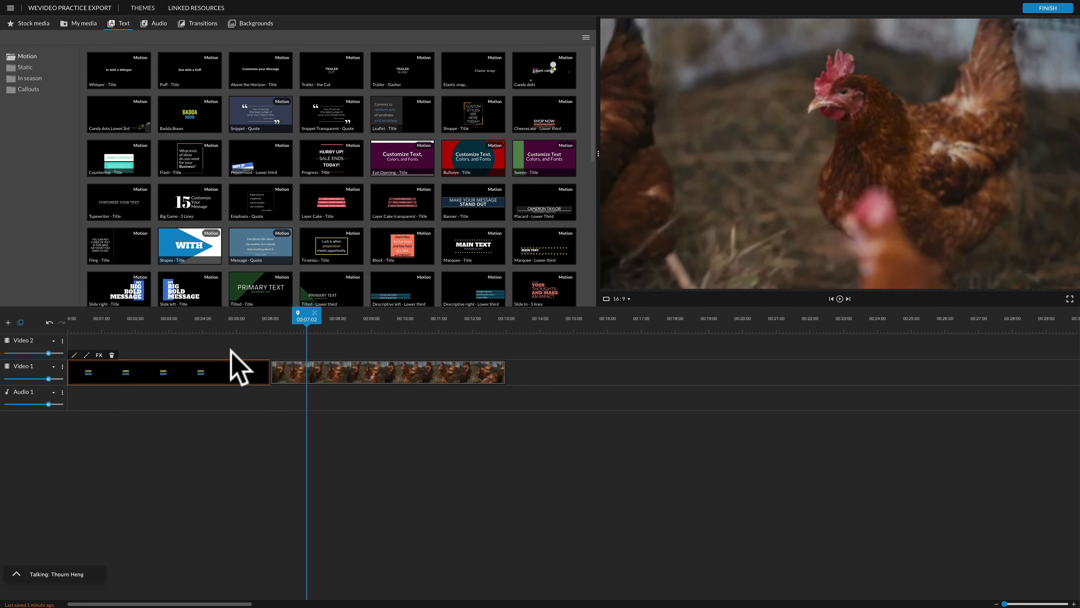
Edit the Badda Boom title, entering "This is a video" as its first line and "About Chec" in the second
{"action": "double_click", "coordinate": [165, 370]}
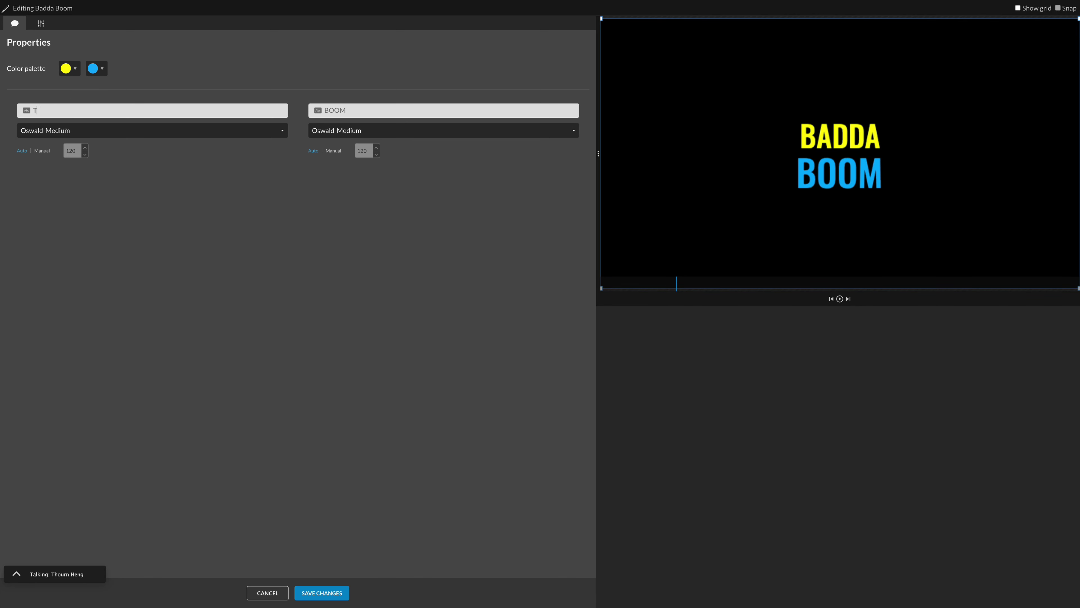
{"action": "key", "text": "BackSpace"}
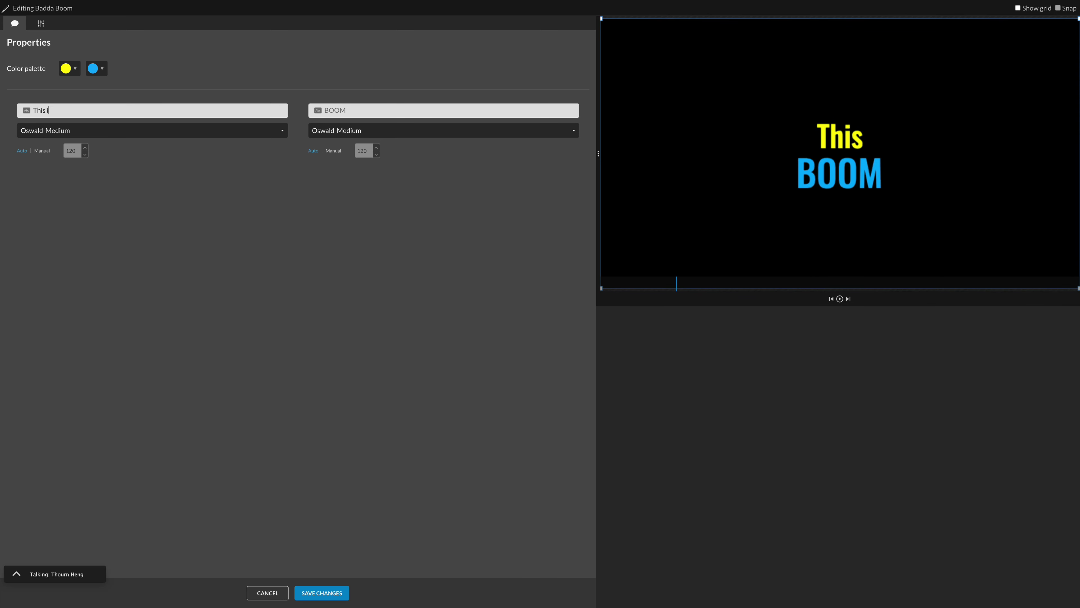
{"action": "type", "text": "a video"}
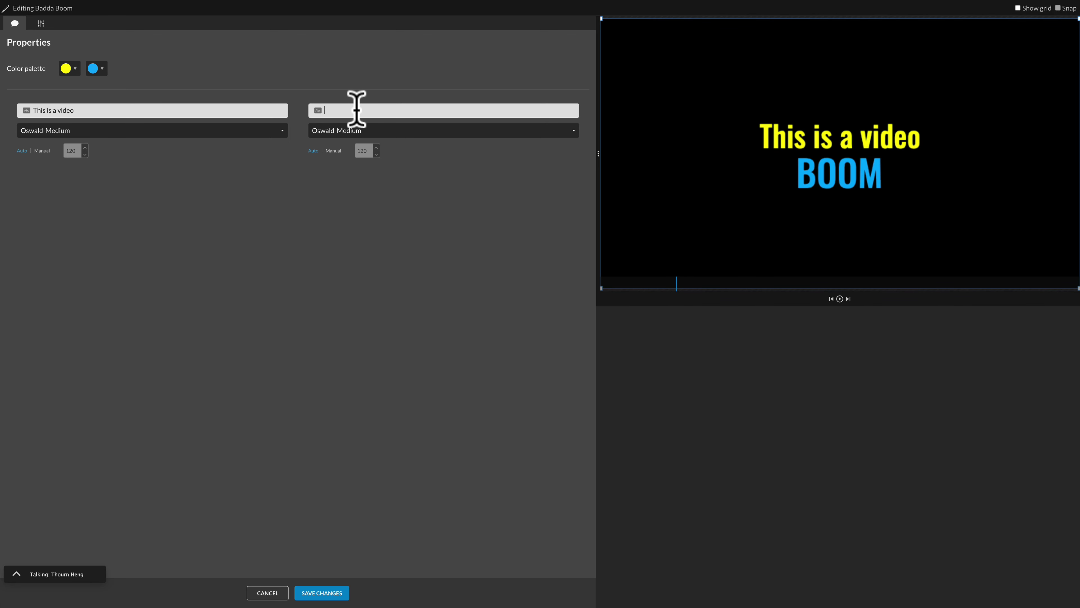
{"action": "type", "text": "Abou"}
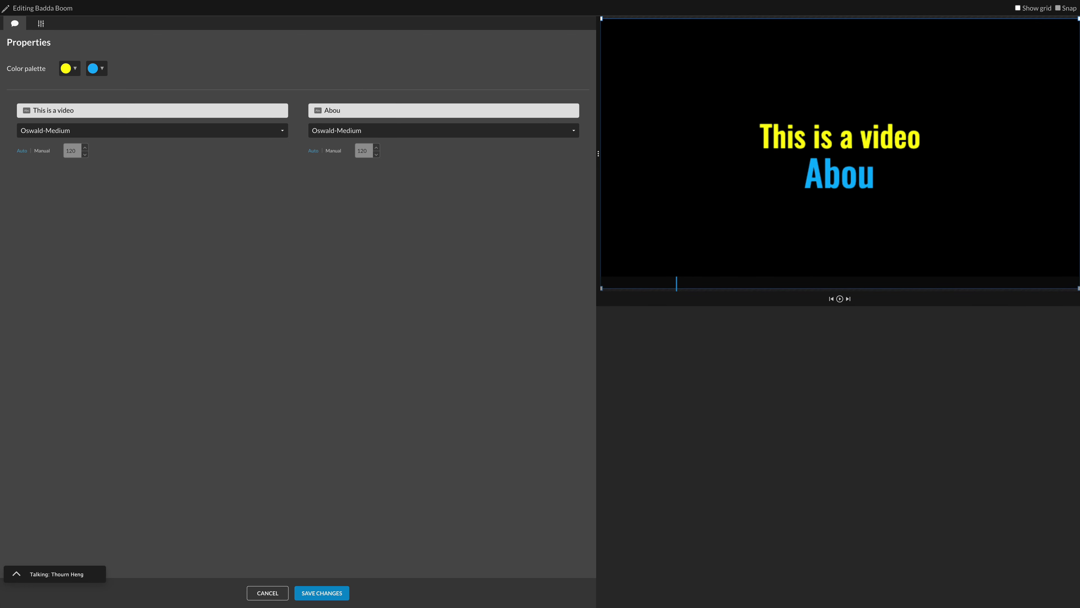
{"action": "type", "text": "t Chec"}
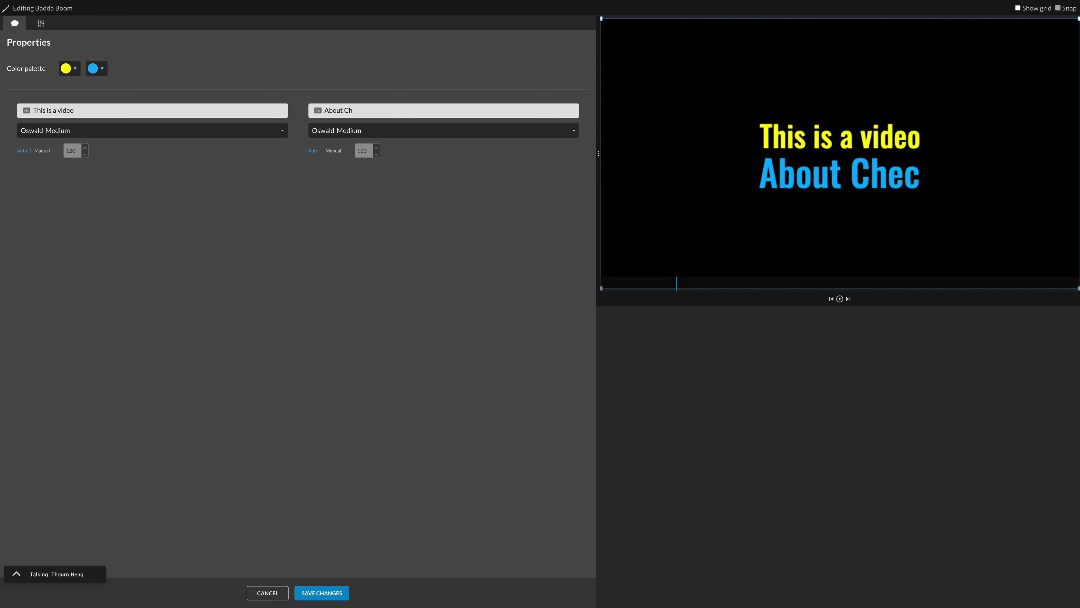
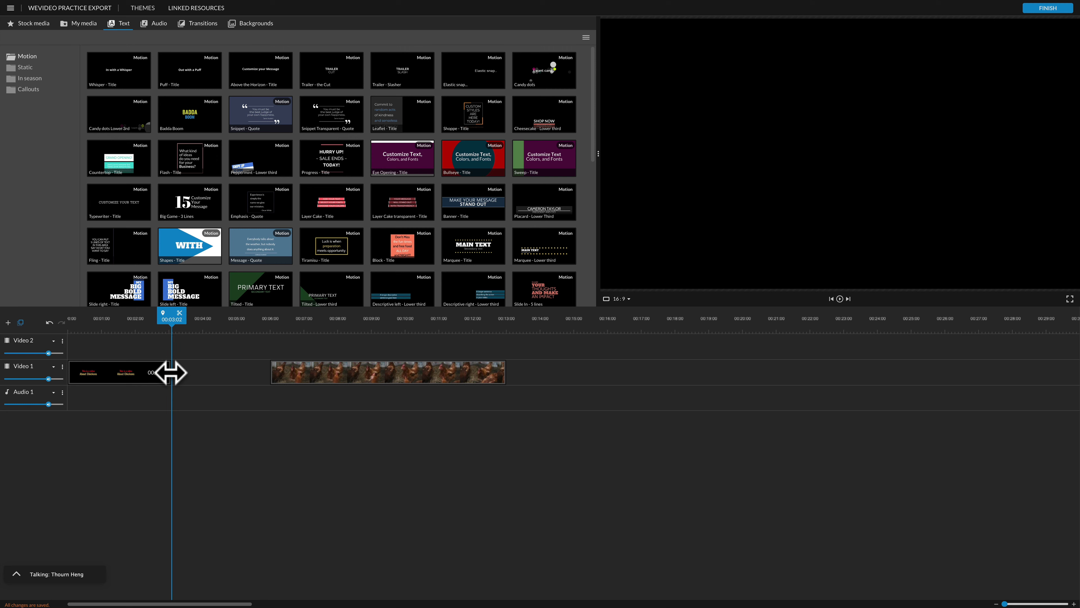
Move the hens clip against the end of the title at 00:03:00 and trim its end to 00:07:12
{"action": "left_click_drag", "start_coordinate": [309, 367], "coordinate": [210, 375]}
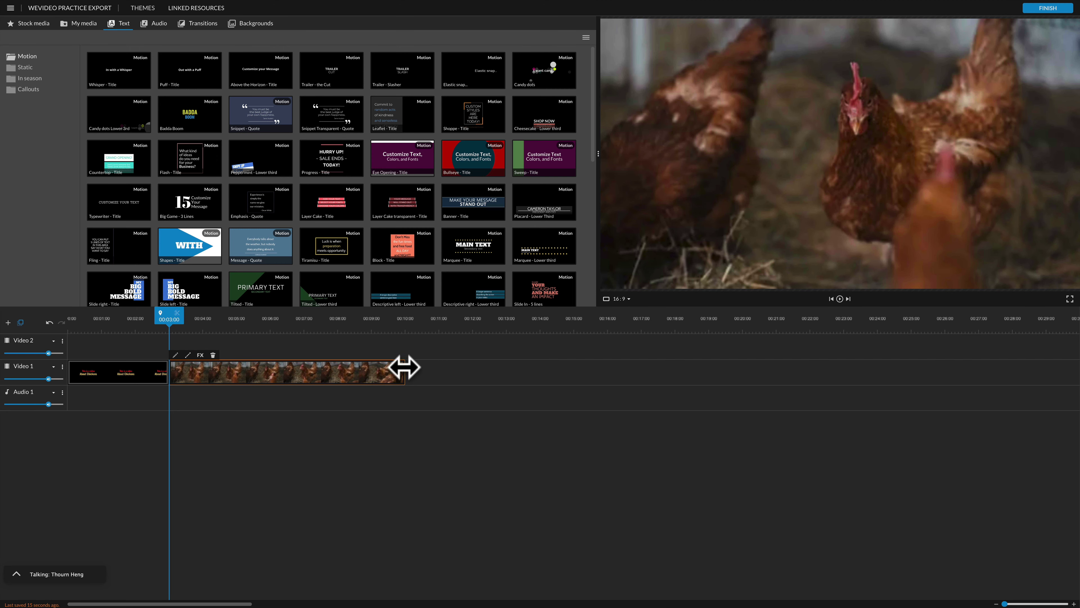
{"action": "left_click_drag", "start_coordinate": [404, 369], "coordinate": [320, 375]}
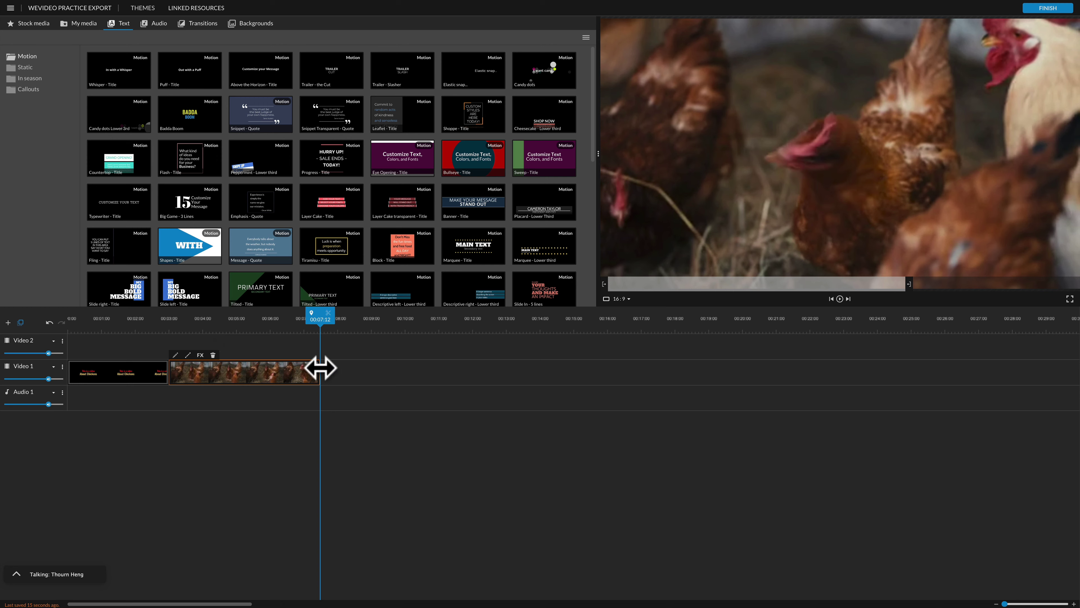
Extend the end of the hens clip back to its full length, and try to extend its start as well
{"action": "left_click_drag", "start_coordinate": [320, 368], "coordinate": [560, 366]}
{"action": "left_click_drag", "start_coordinate": [266, 328], "coordinate": [237, 330]}
{"action": "left_click", "coordinate": [259, 371]}
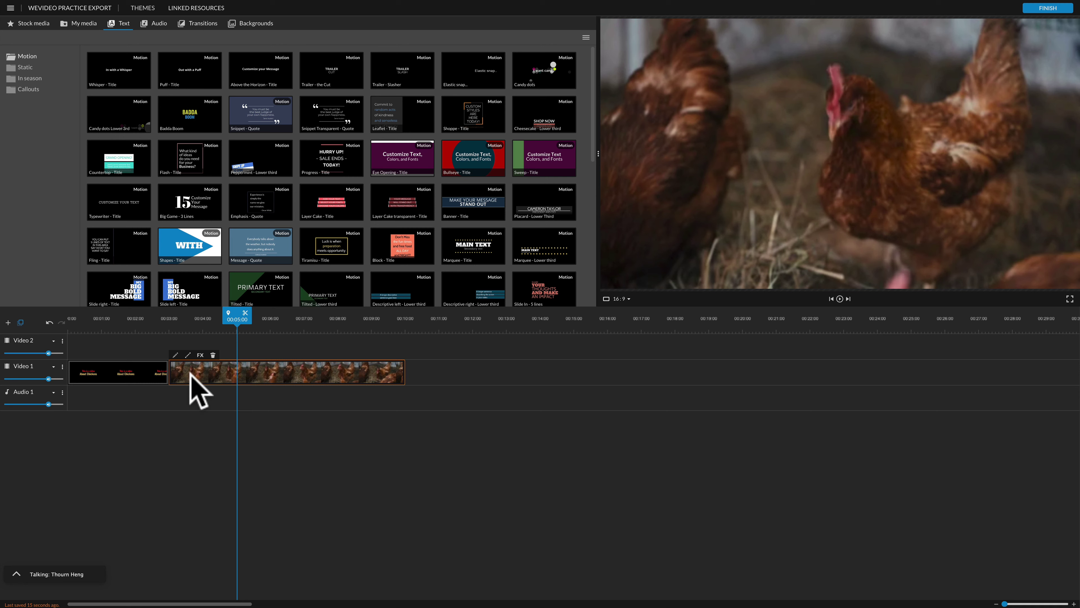
{"action": "mouse_move", "coordinate": [172, 374]}
{"action": "left_mouse_down"}
{"action": "mouse_move", "coordinate": [248, 369]}
{"action": "mouse_move", "coordinate": [166, 378]}
{"action": "left_mouse_up"}
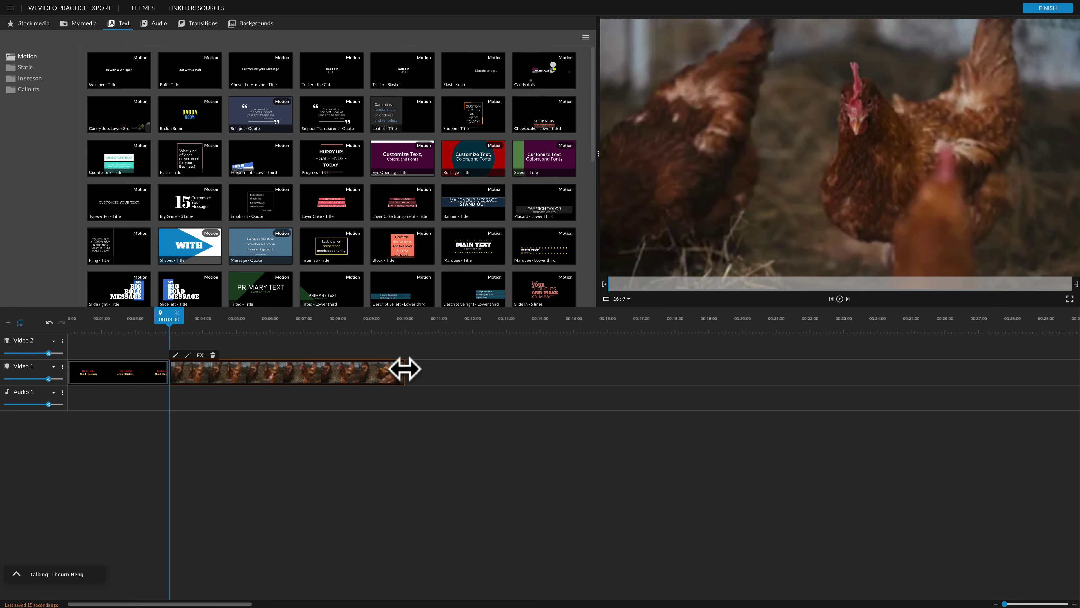
Try to extend the hens clip past its full length, and split it just before 00:06:00
{"action": "mouse_move", "coordinate": [403, 369]}
{"action": "left_mouse_down"}
{"action": "mouse_move", "coordinate": [296, 379]}
{"action": "mouse_move", "coordinate": [429, 369]}
{"action": "mouse_move", "coordinate": [409, 367]}
{"action": "left_mouse_up"}
{"action": "left_click", "coordinate": [265, 324]}
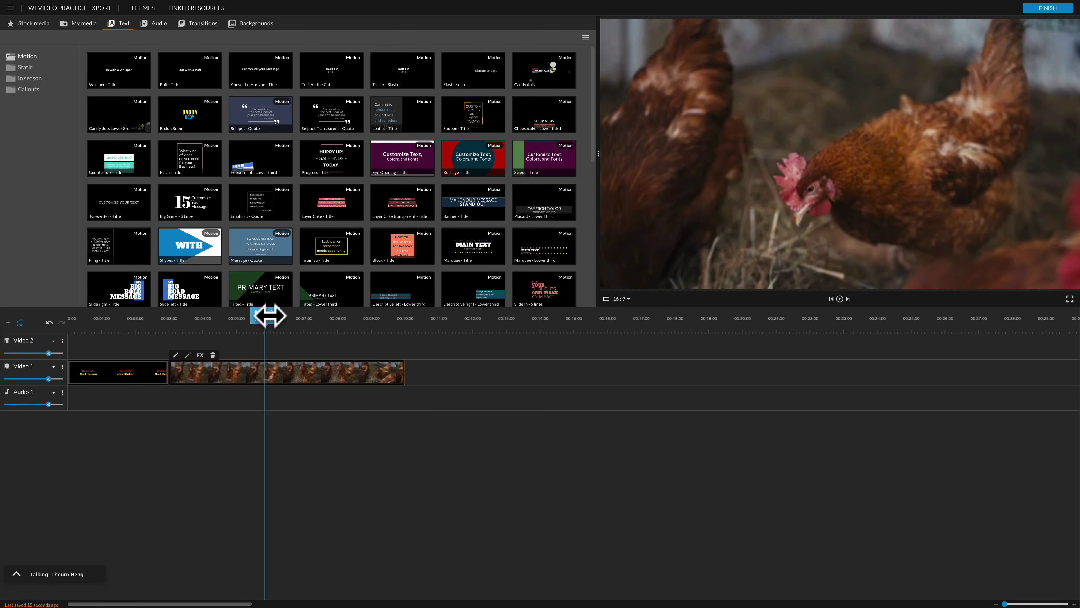
{"action": "left_click", "coordinate": [273, 314]}
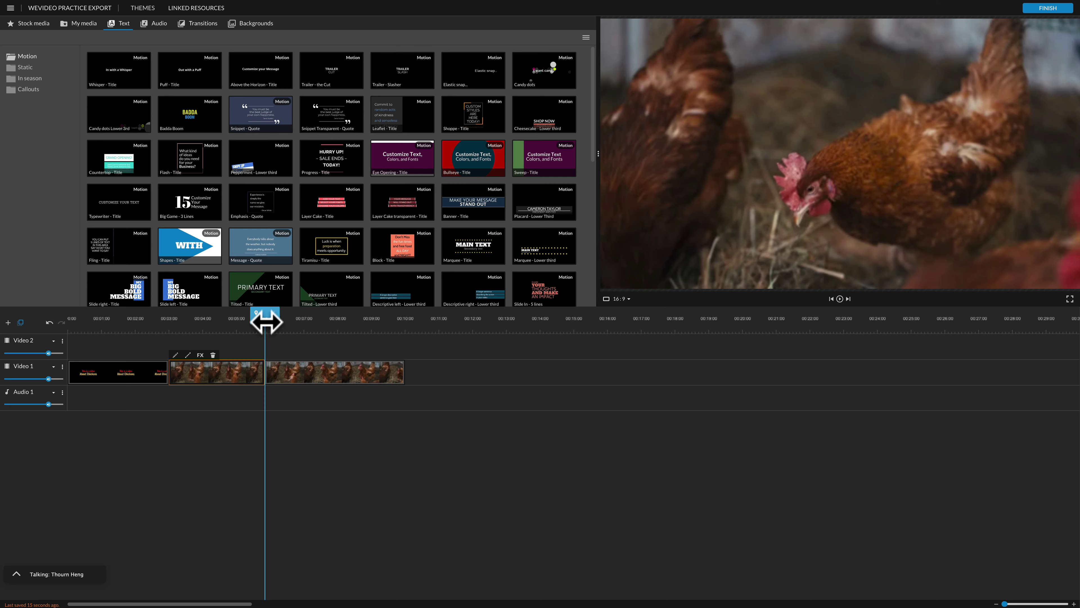
Split the second hens piece at 00:07:04 and delete the middle piece between the two cuts
{"action": "left_click_drag", "start_coordinate": [265, 322], "coordinate": [309, 321]}
{"action": "left_click", "coordinate": [310, 373]}
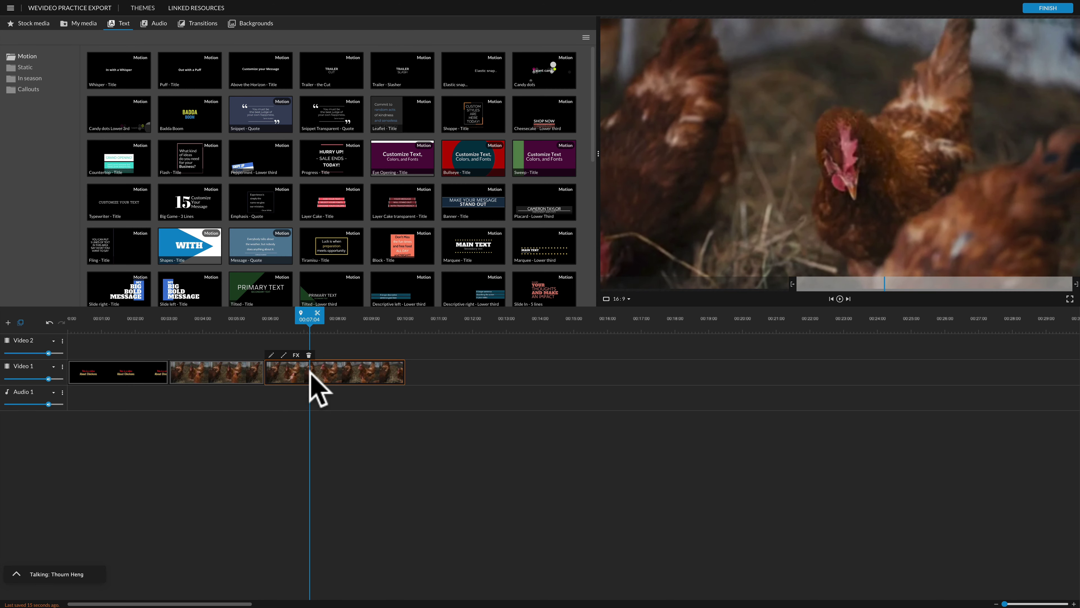
{"action": "left_click", "coordinate": [317, 313]}
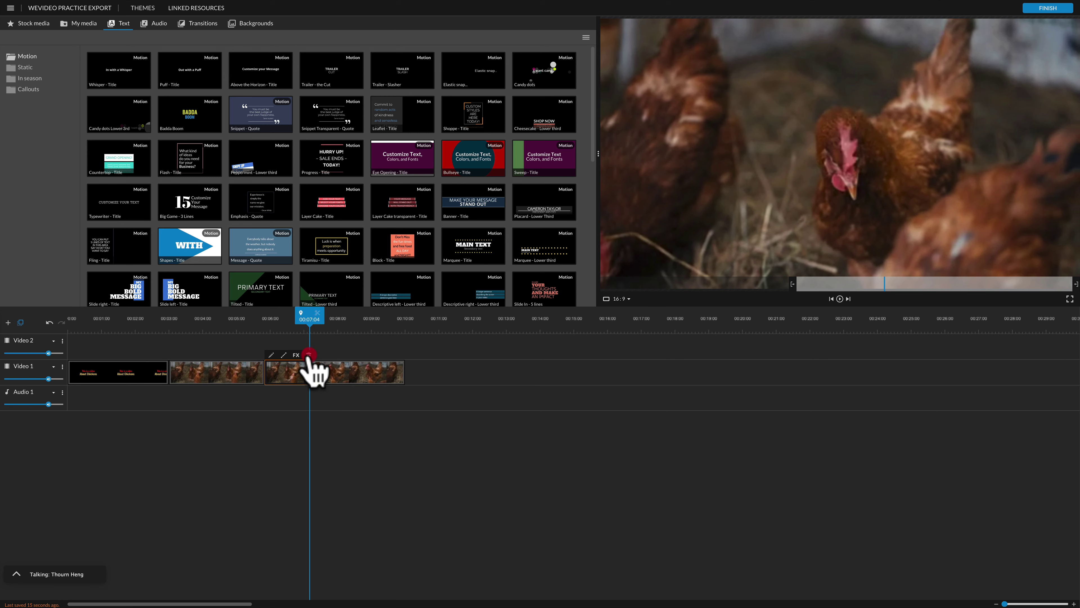
{"action": "left_click", "coordinate": [309, 356]}
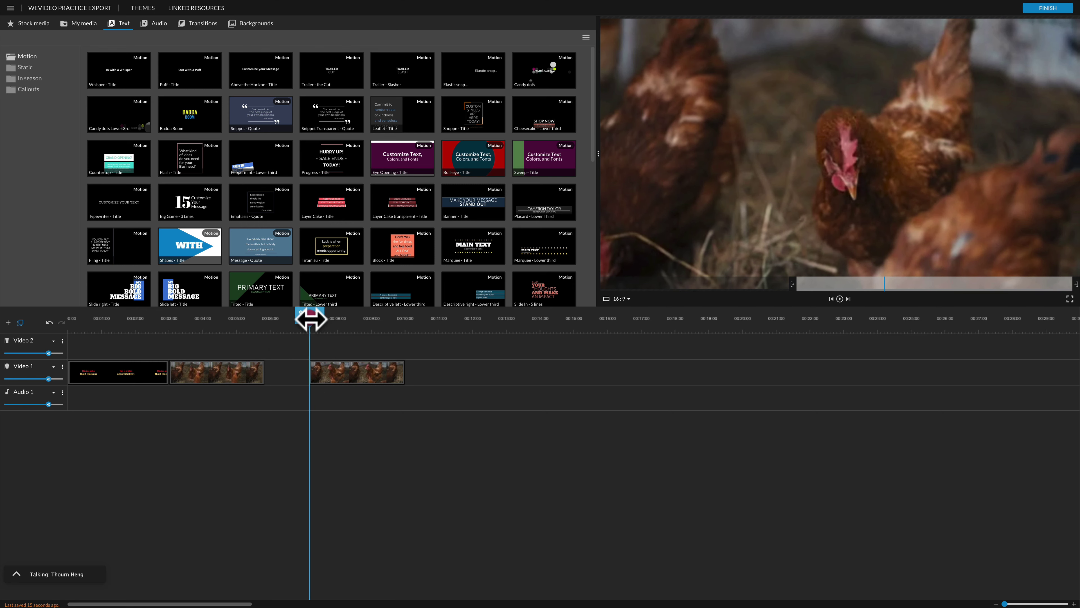
Play the sequence across the gap, and place the last hens piece directly behind the title at 00:03:00 as the only hens clip
{"action": "left_click_drag", "start_coordinate": [310, 316], "coordinate": [240, 327]}
{"action": "left_click", "coordinate": [840, 299]}
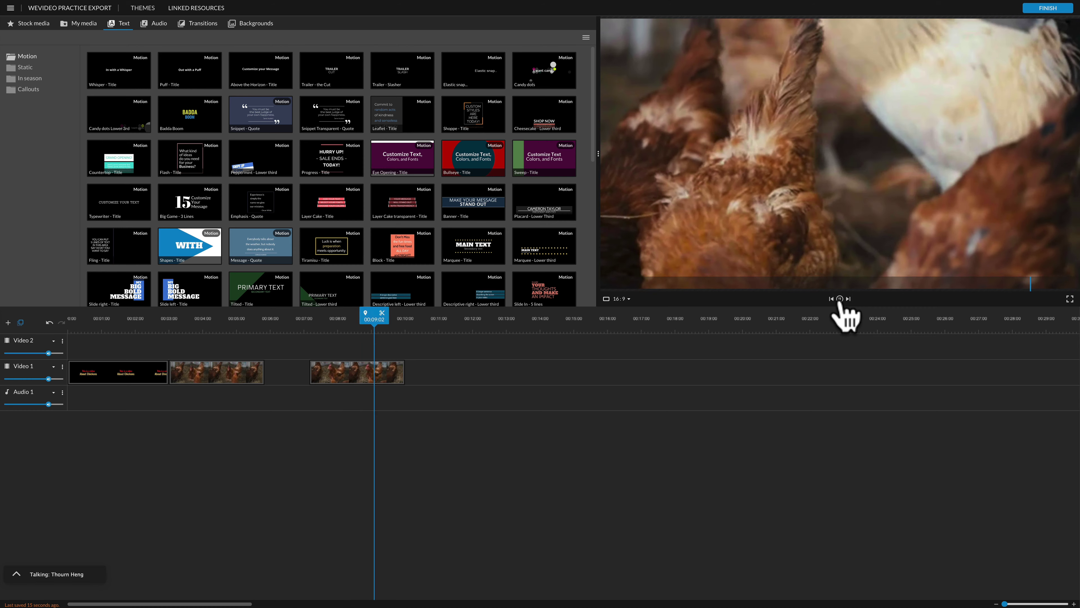
{"action": "left_click", "coordinate": [330, 365]}
{"action": "left_click_drag", "start_coordinate": [356, 364], "coordinate": [217, 379]}
{"action": "left_click", "coordinate": [213, 375]}
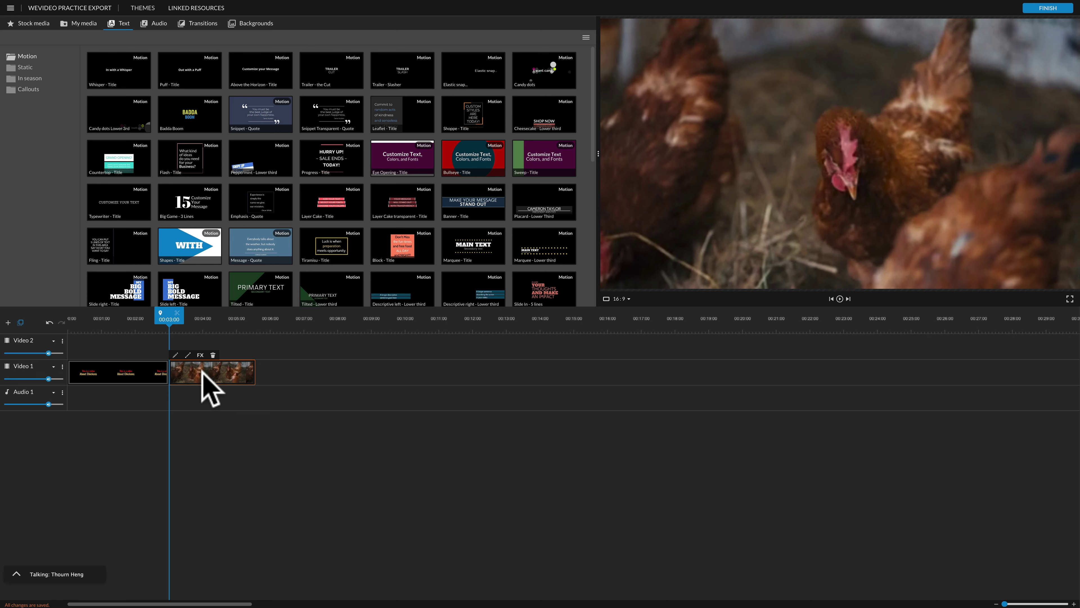
Browse the Sound Effects and Premium Music folders and add the Cheerful track "Happy Monday" to Audio 1 at the start of the timeline
{"action": "left_click", "coordinate": [159, 38]}
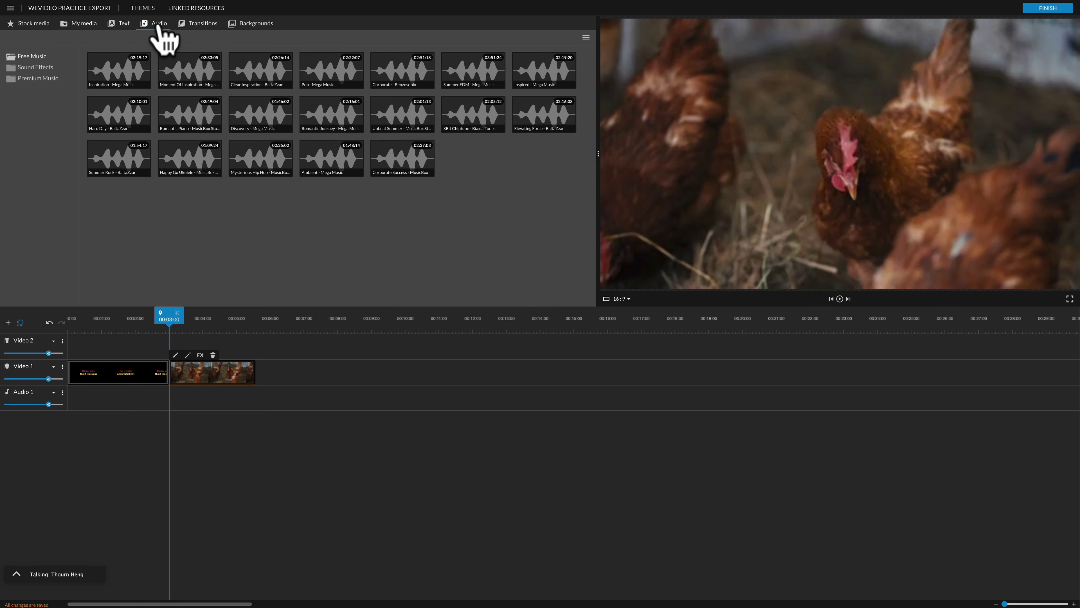
{"action": "left_click", "coordinate": [34, 68]}
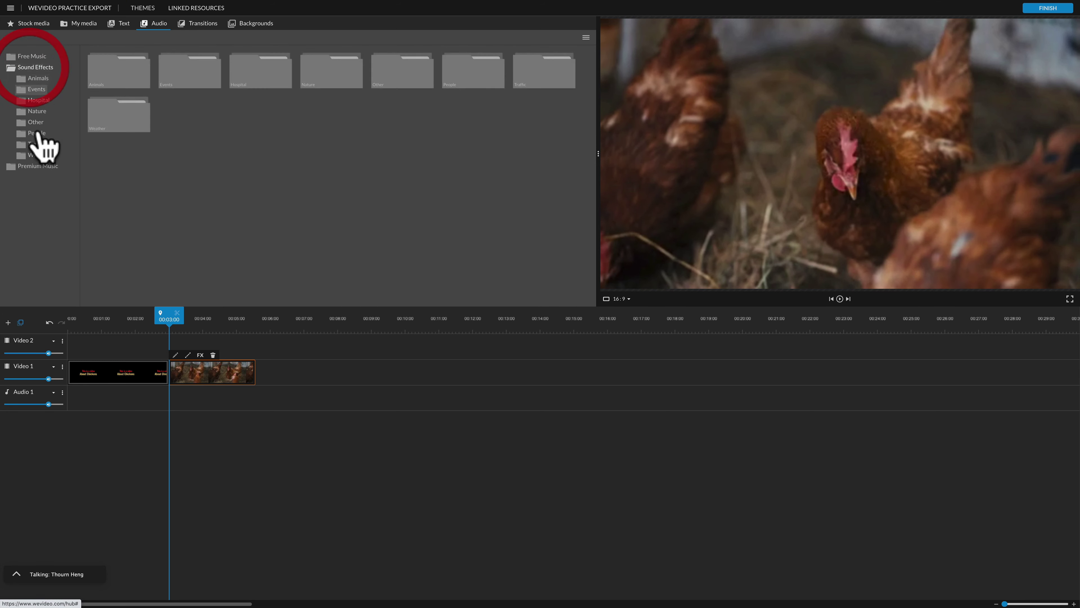
{"action": "left_click", "coordinate": [34, 166]}
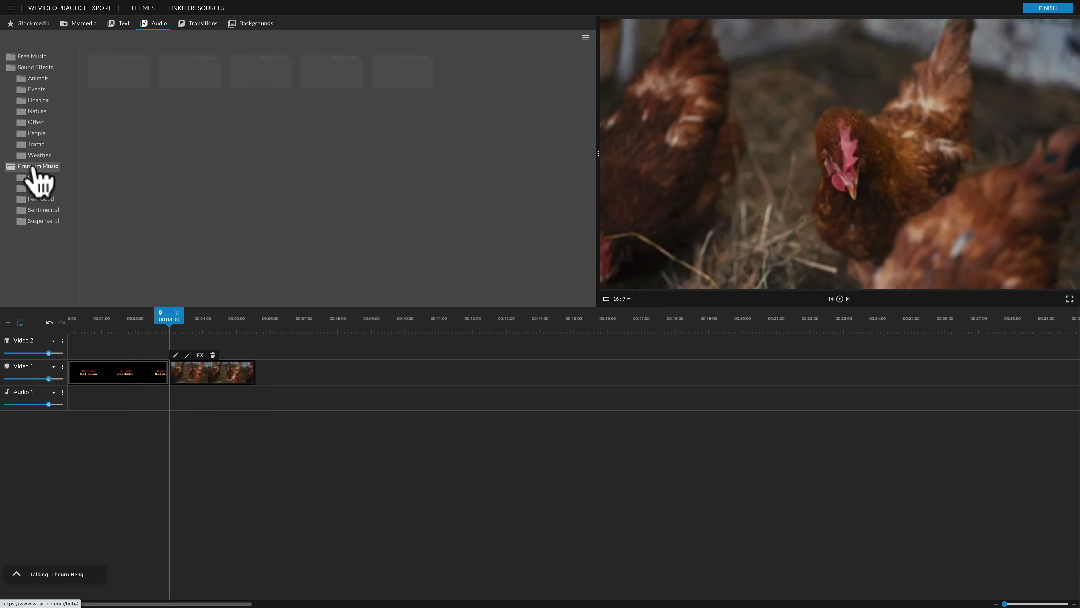
{"action": "left_click", "coordinate": [38, 78]}
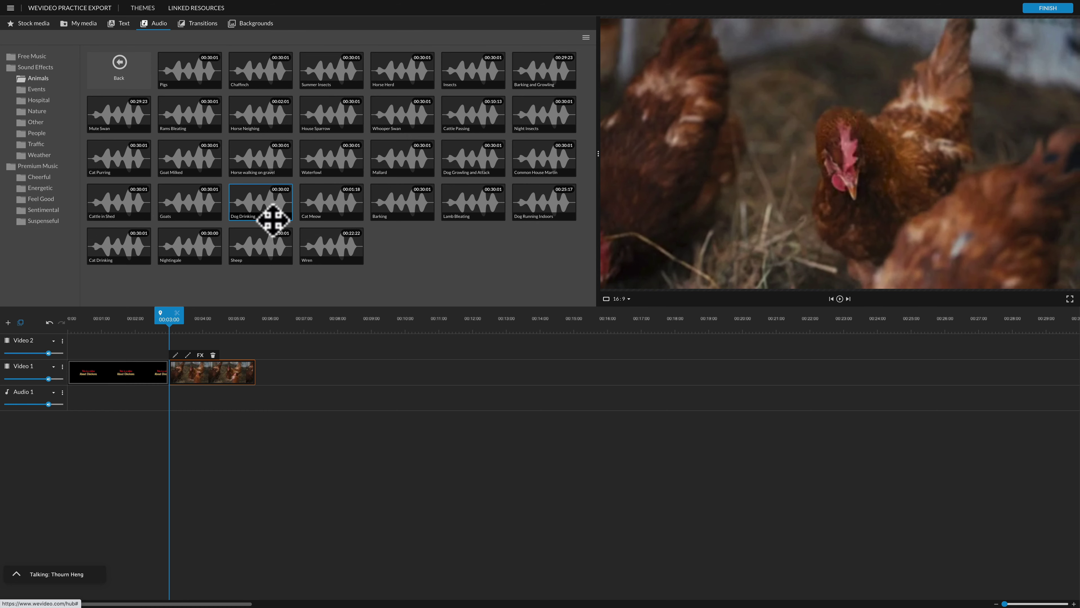
{"action": "left_click", "coordinate": [39, 178]}
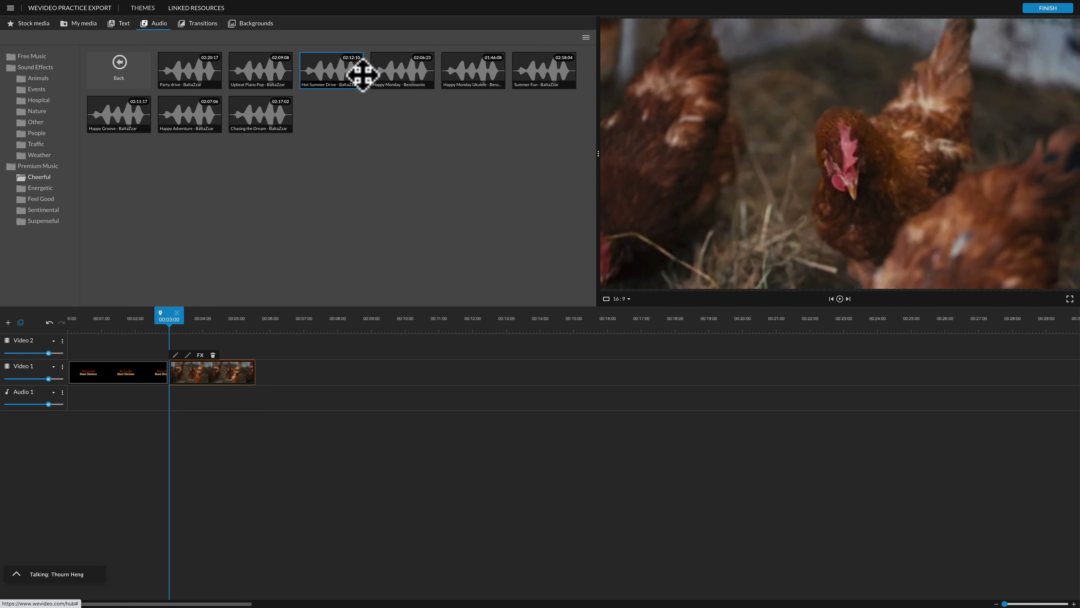
{"action": "left_click_drag", "start_coordinate": [400, 74], "coordinate": [75, 398]}
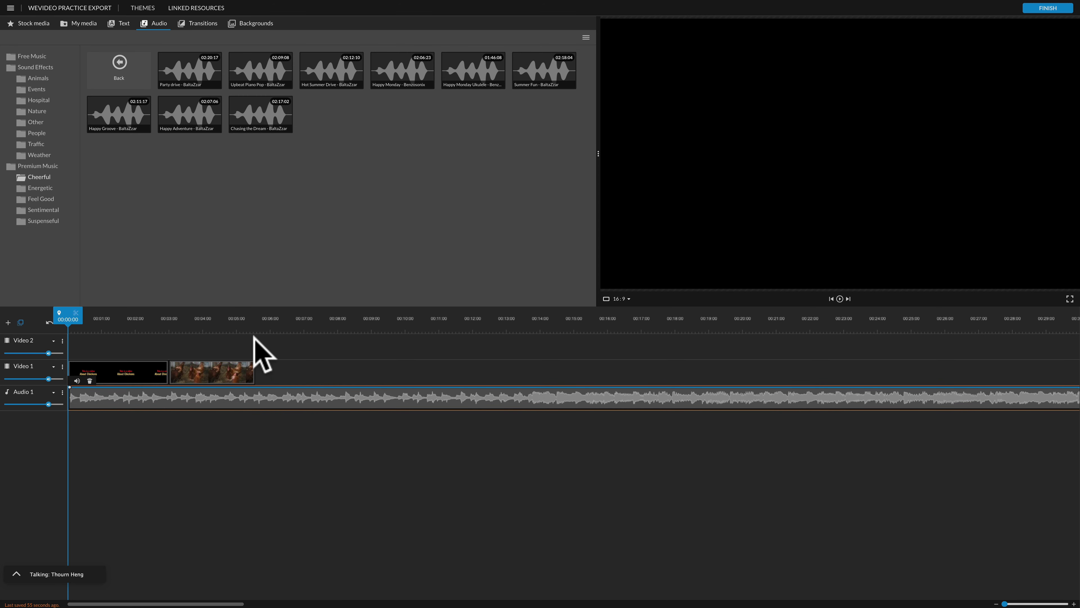
Split the music track at 00:10:00 and delete everything after the cut
{"action": "left_click_drag", "start_coordinate": [237, 328], "coordinate": [406, 341]}
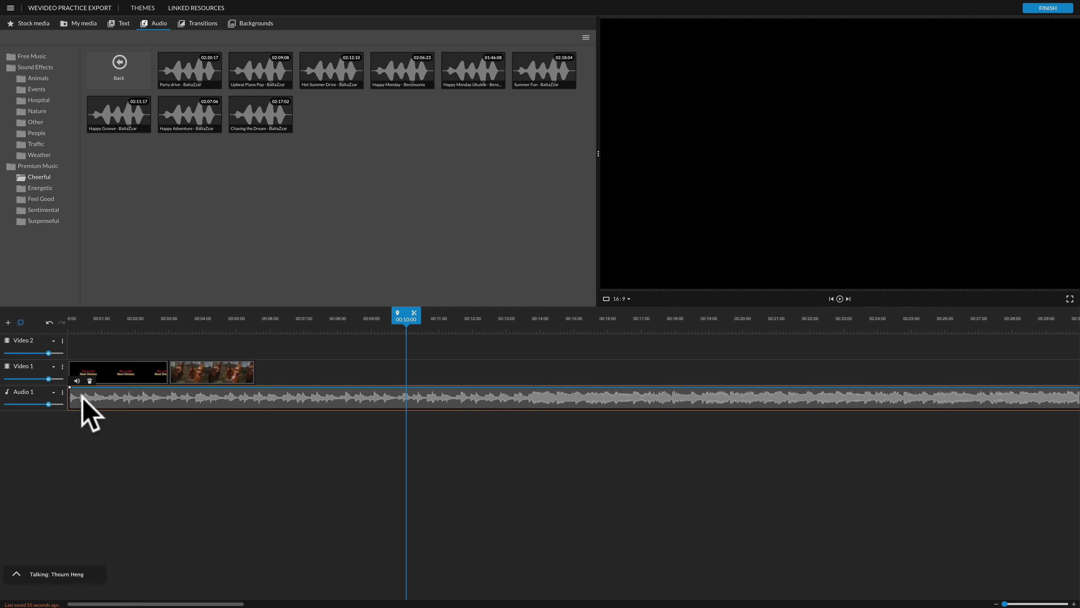
{"action": "left_click", "coordinate": [417, 399]}
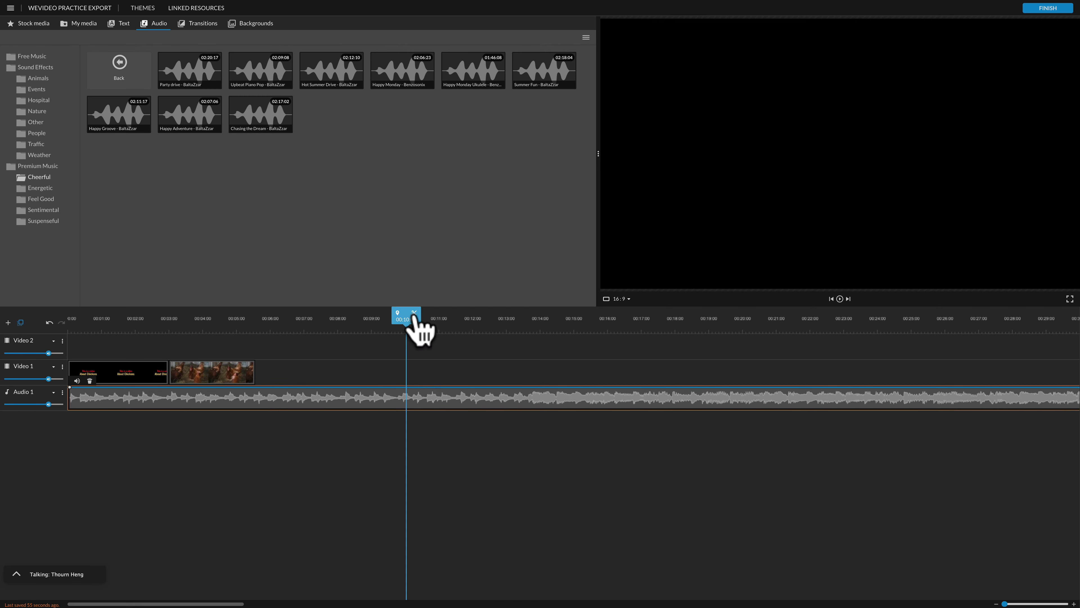
{"action": "left_click", "coordinate": [414, 315]}
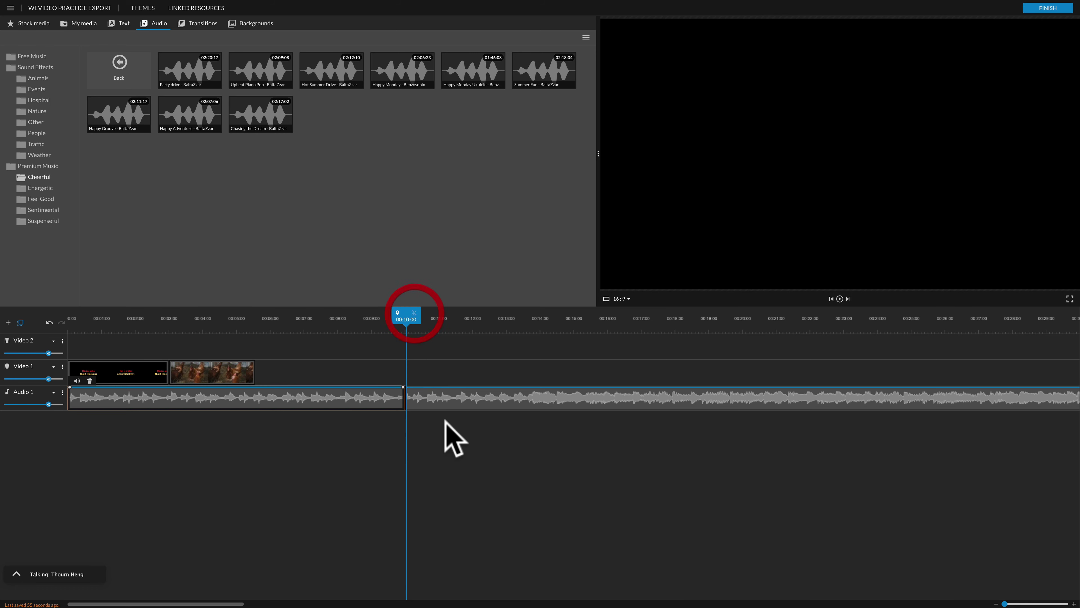
{"action": "left_click", "coordinate": [460, 409]}
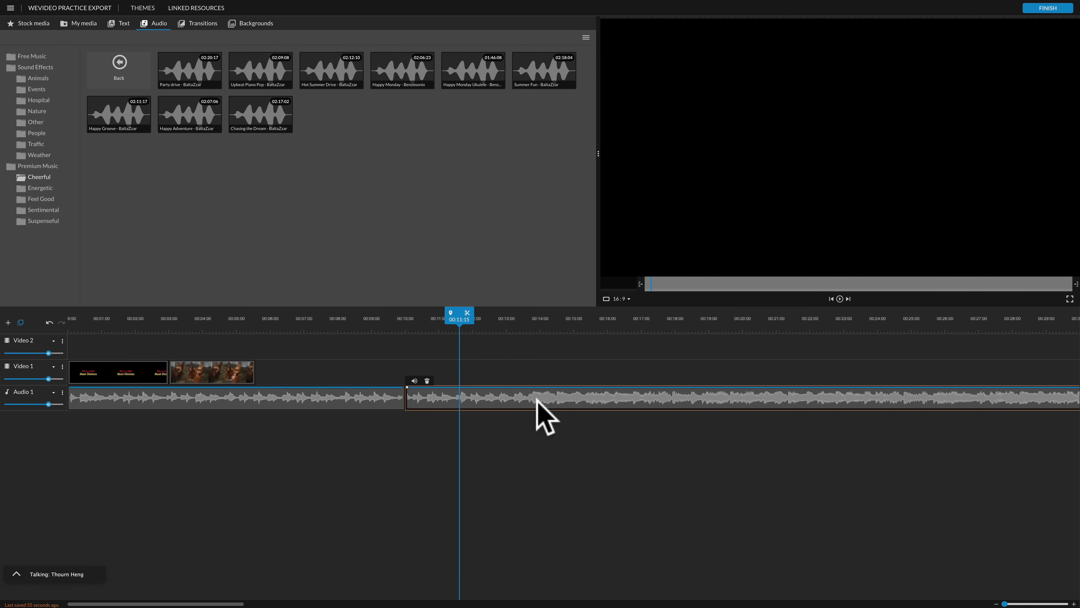
{"action": "left_click", "coordinate": [427, 381]}
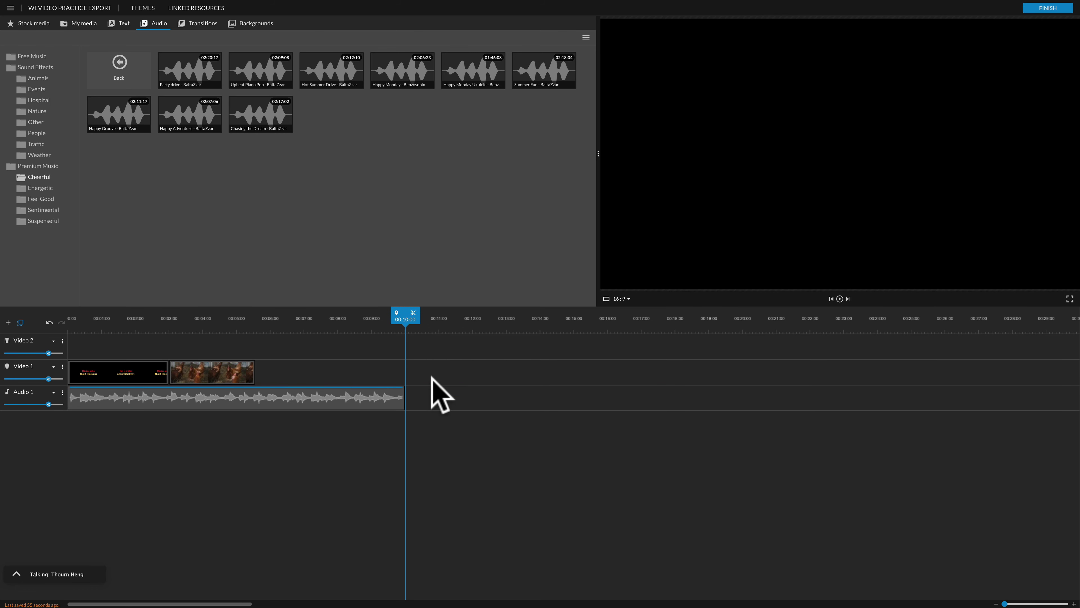
{"action": "left_click_drag", "start_coordinate": [401, 326], "coordinate": [402, 359]}
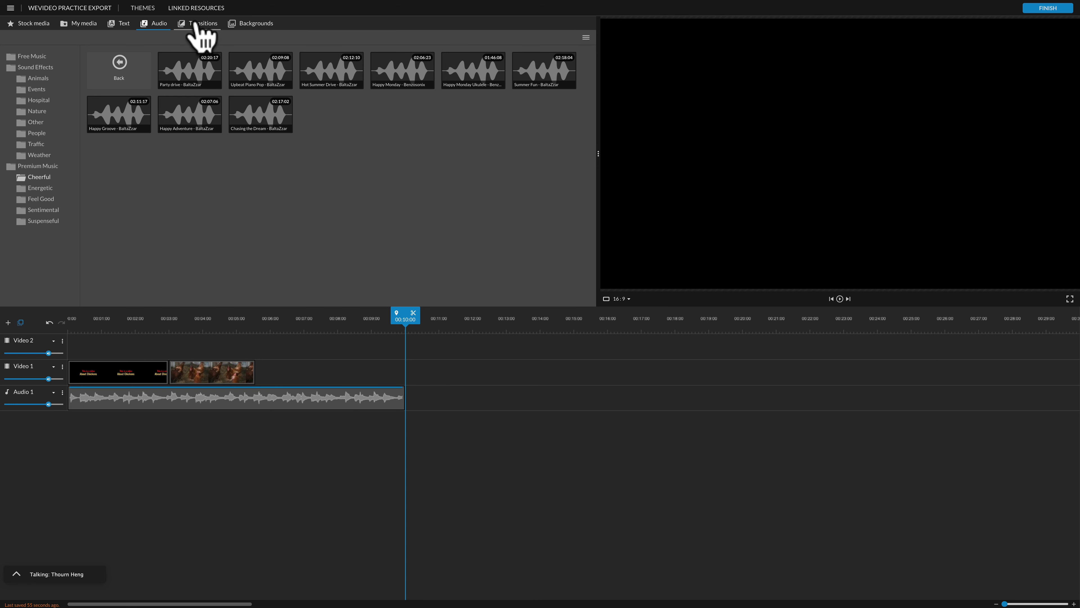
Add the Rainbow transition between the title and the hens clip and play the sequence from the start
{"action": "left_click", "coordinate": [199, 26]}
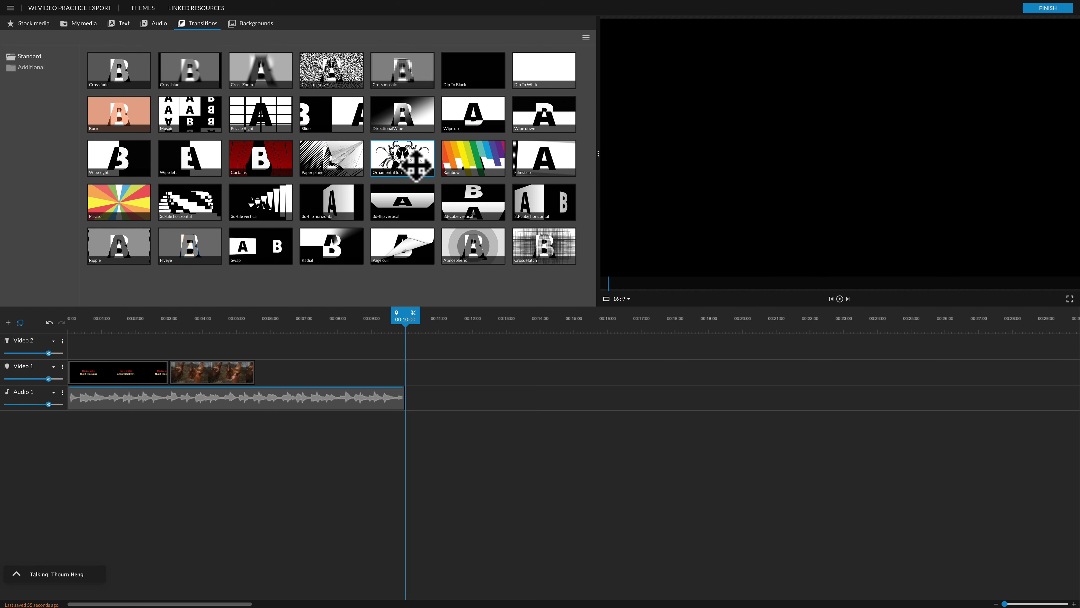
{"action": "left_click_drag", "start_coordinate": [474, 162], "coordinate": [177, 369]}
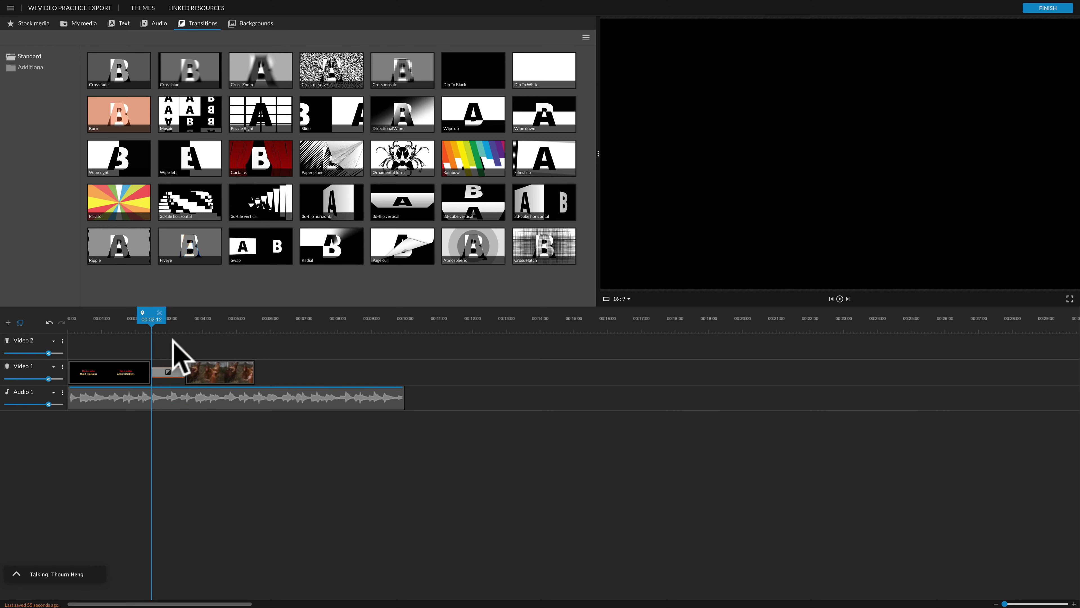
{"action": "left_click", "coordinate": [131, 332]}
{"action": "left_click_drag", "start_coordinate": [141, 324], "coordinate": [58, 325]}
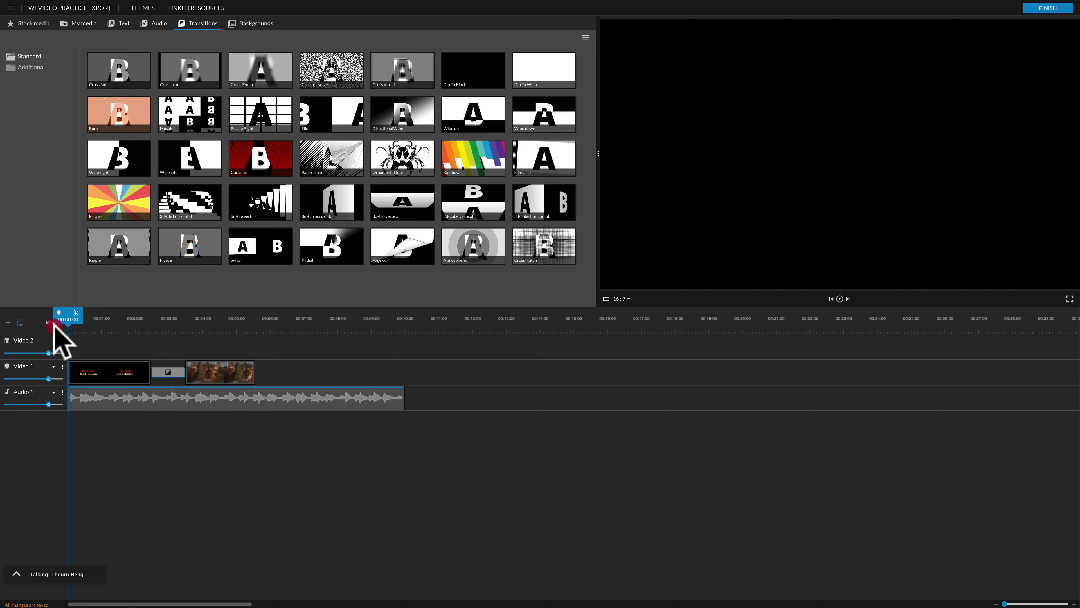
{"action": "left_click", "coordinate": [839, 298]}
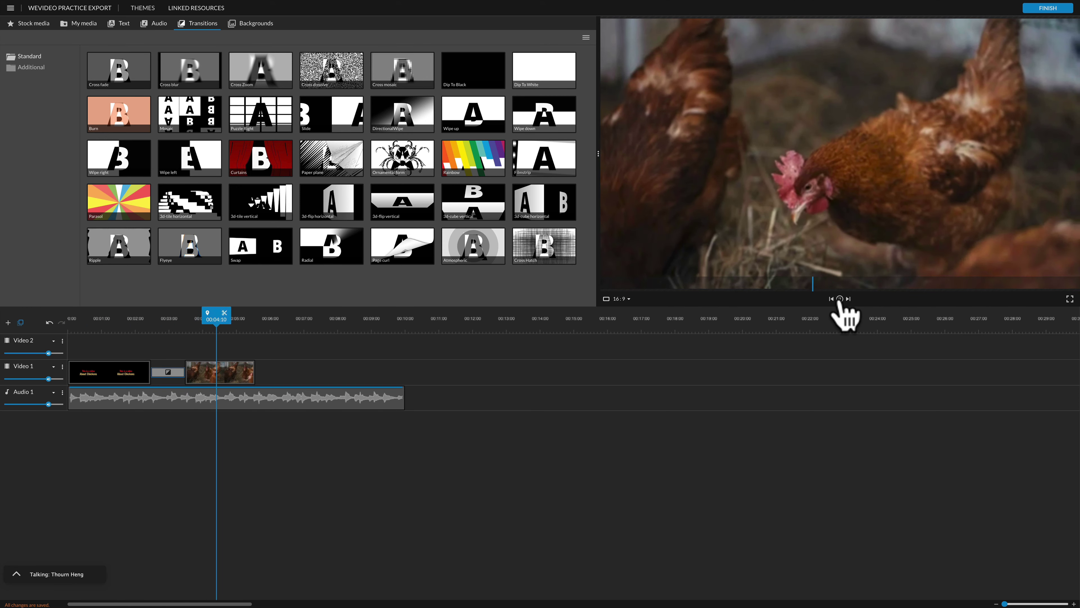
{"action": "left_click", "coordinate": [840, 298]}
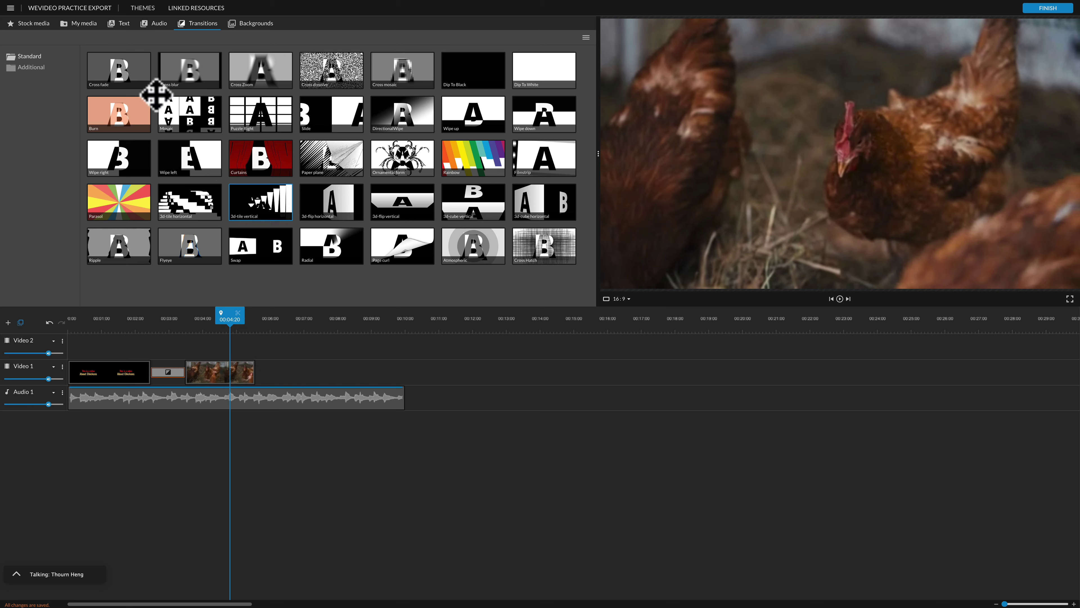
Add the "Hen looking around" stock video to Video 1 and move it directly behind the hens clip at 00:05:14
{"action": "left_click", "coordinate": [33, 24]}
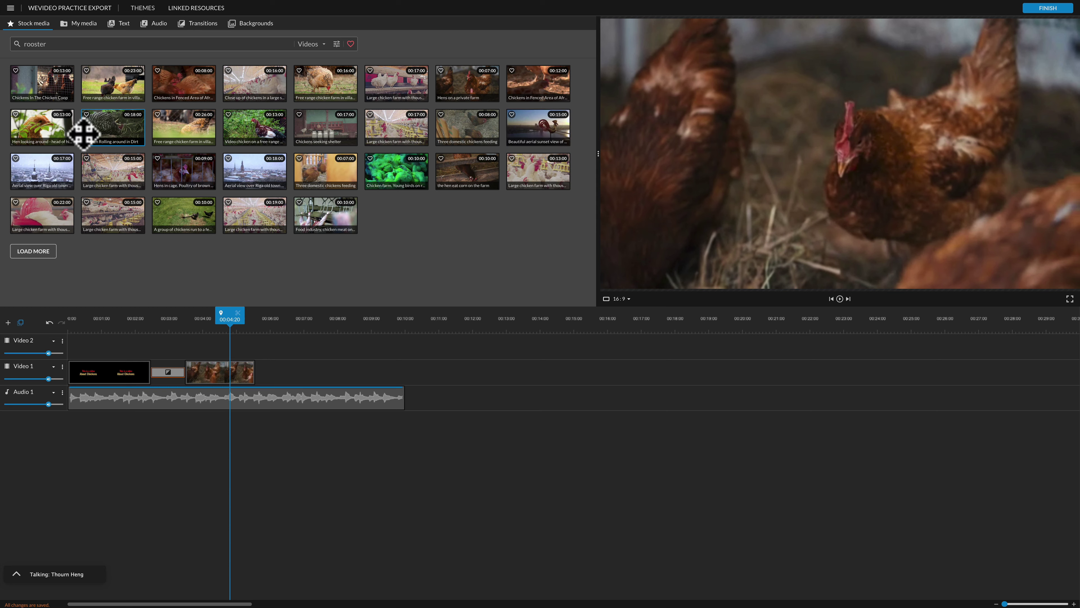
{"action": "left_click", "coordinate": [61, 131]}
{"action": "left_click_drag", "start_coordinate": [106, 162], "coordinate": [427, 373]}
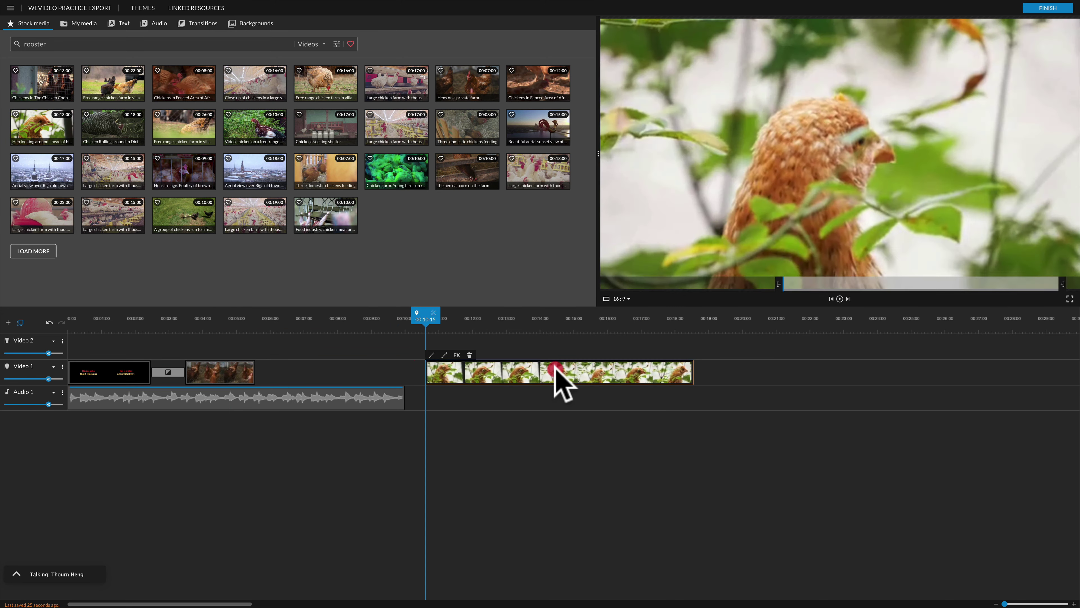
{"action": "left_click_drag", "start_coordinate": [559, 377], "coordinate": [385, 370]}
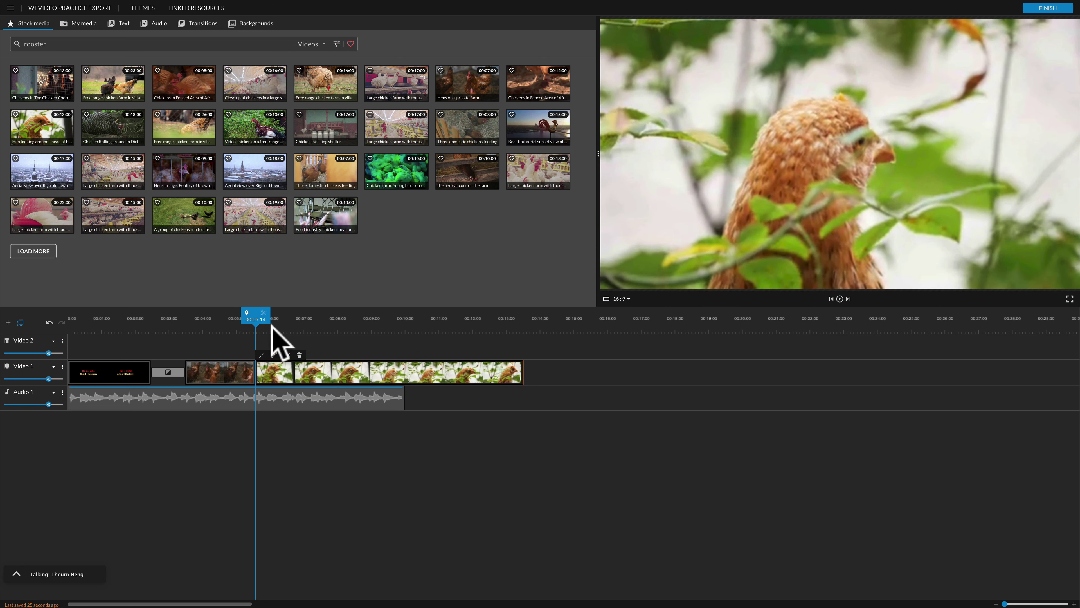
Split the "Hen looking around" clip just after 00:07:00, delete the rest and set the clip's end to 00:08:00
{"action": "left_click_drag", "start_coordinate": [255, 320], "coordinate": [311, 320]}
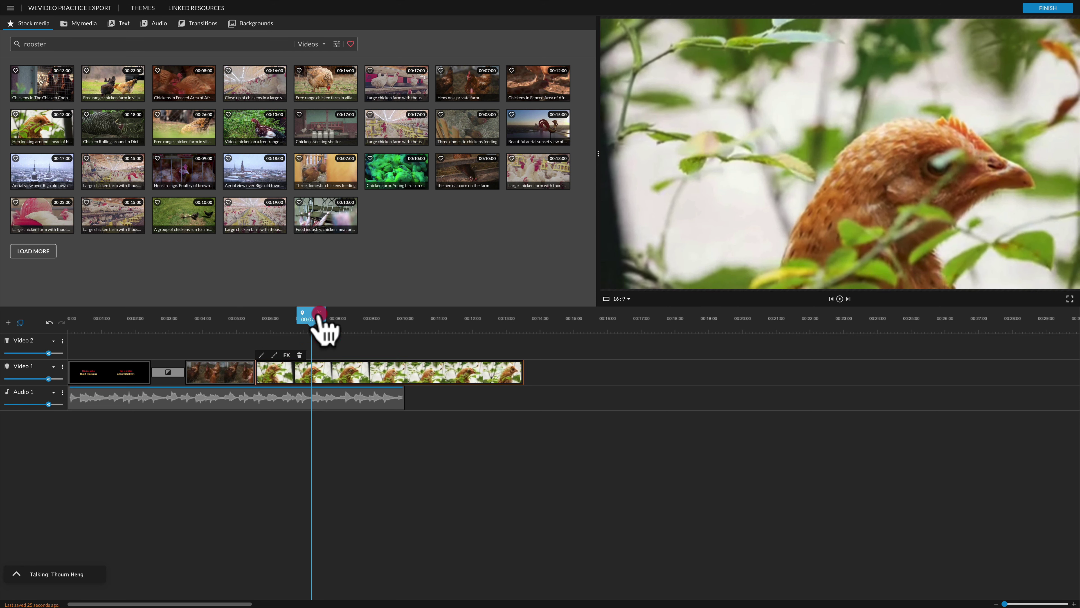
{"action": "left_click", "coordinate": [319, 312]}
{"action": "left_click", "coordinate": [353, 372]}
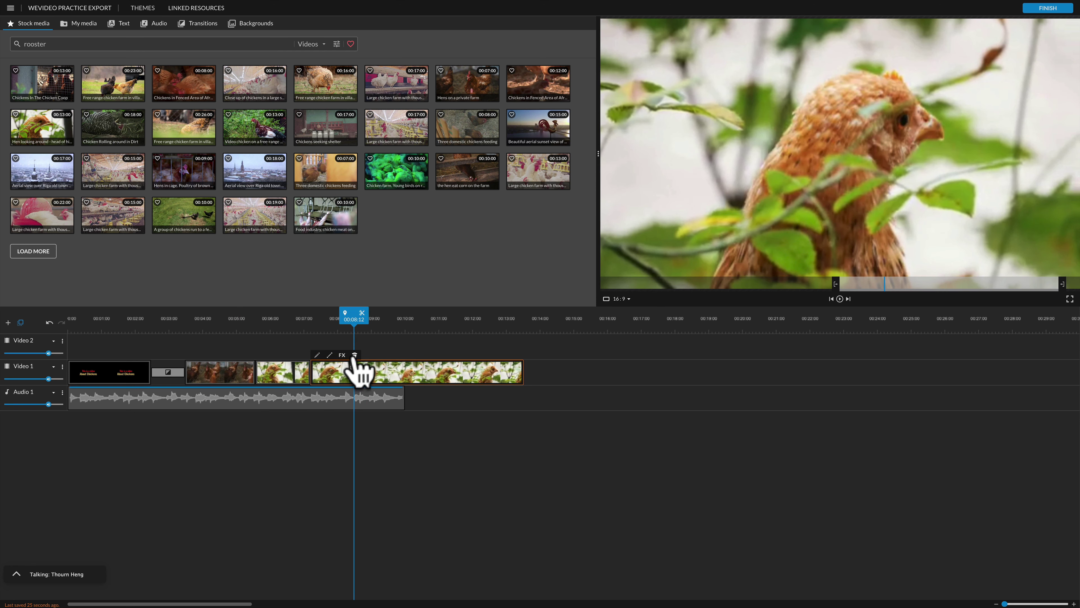
{"action": "mouse_move", "coordinate": [357, 369]}
{"action": "left_mouse_down"}
{"action": "mouse_move", "coordinate": [297, 368]}
{"action": "mouse_move", "coordinate": [337, 373]}
{"action": "left_mouse_up"}
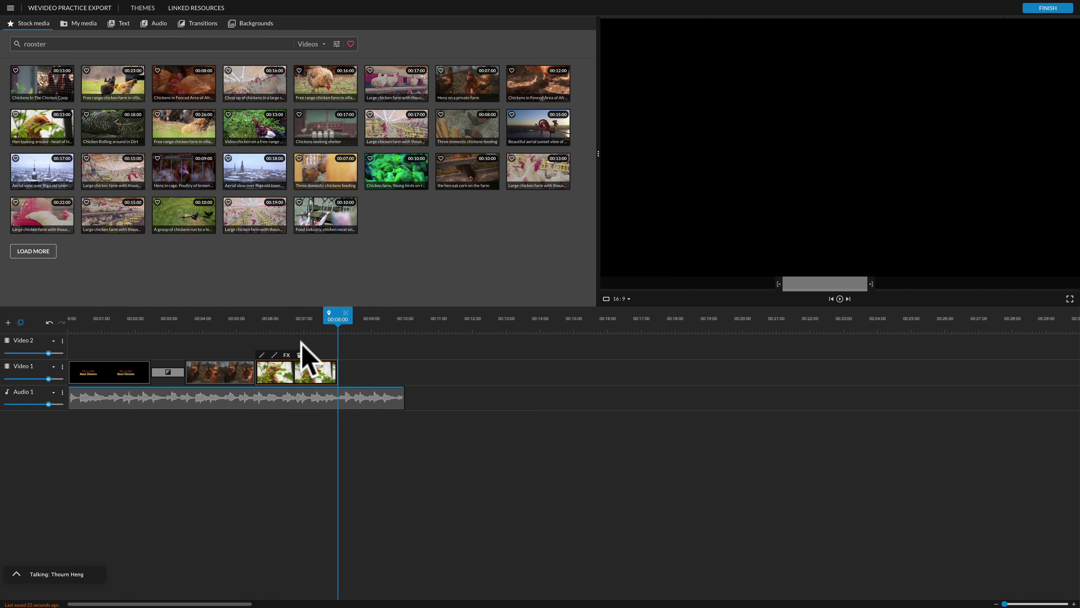
{"action": "left_click", "coordinate": [301, 340]}
Add the Curtains transition between the hens clip and the "Hen looking around" clip and play across it from 00:04:06
{"action": "left_click", "coordinate": [203, 25]}
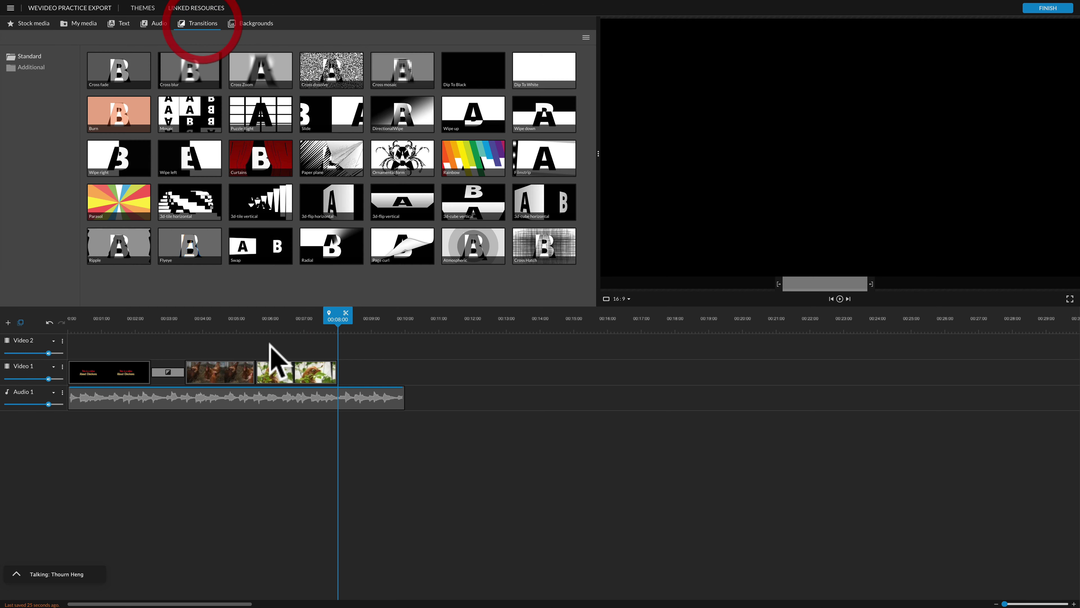
{"action": "left_click_drag", "start_coordinate": [260, 159], "coordinate": [255, 371]}
{"action": "left_click_drag", "start_coordinate": [237, 317], "coordinate": [212, 326]}
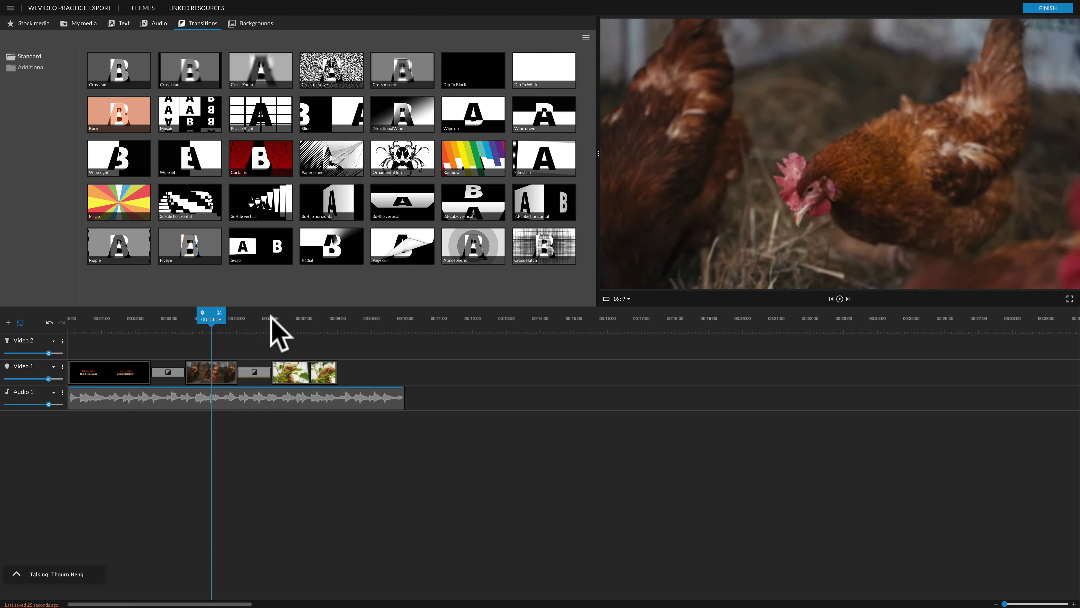
{"action": "left_click", "coordinate": [840, 299]}
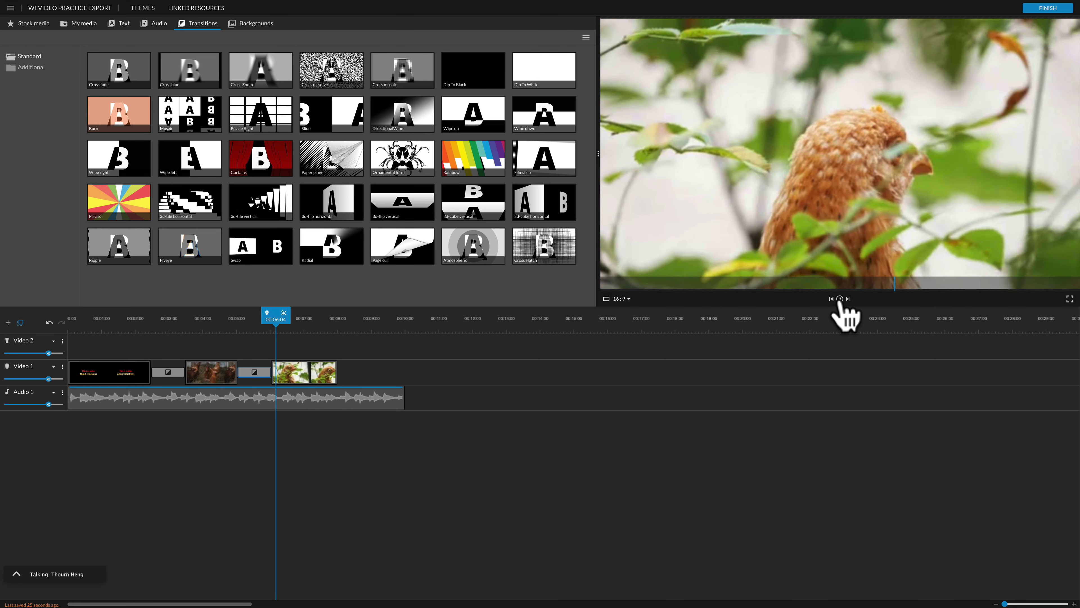
{"action": "left_click", "coordinate": [840, 299]}
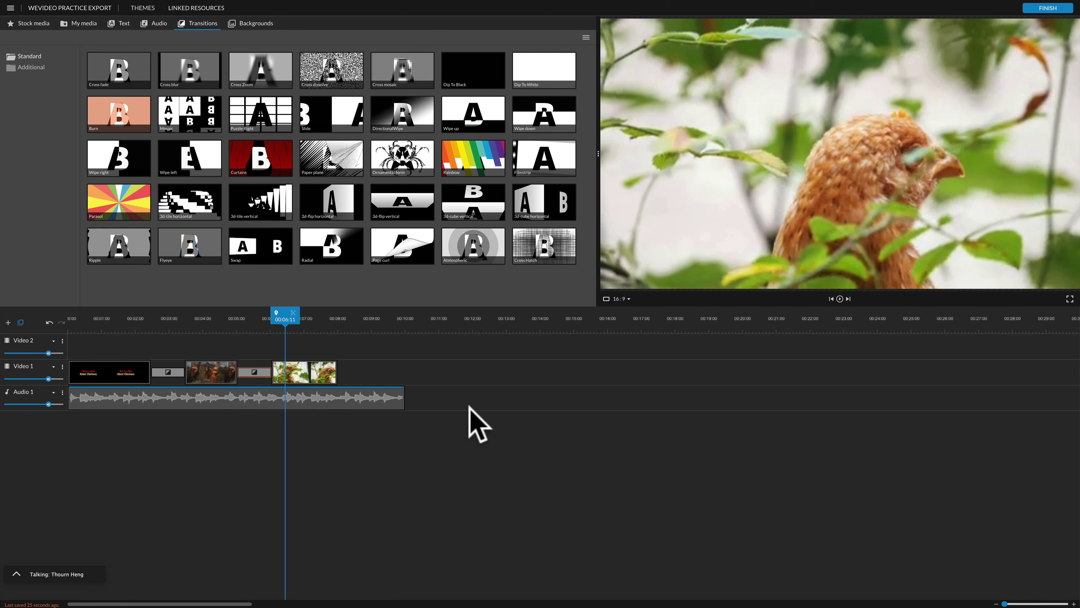
Set the Curtains transition's duration to 2 s and change its type to Page curl
{"action": "left_click", "coordinate": [246, 373]}
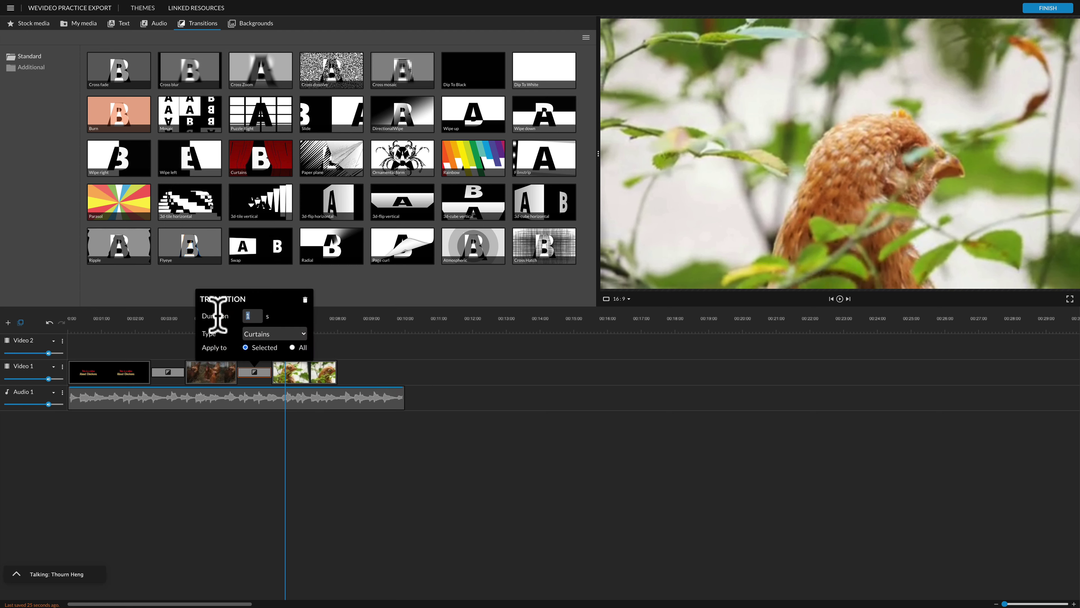
{"action": "type", "text": "2"}
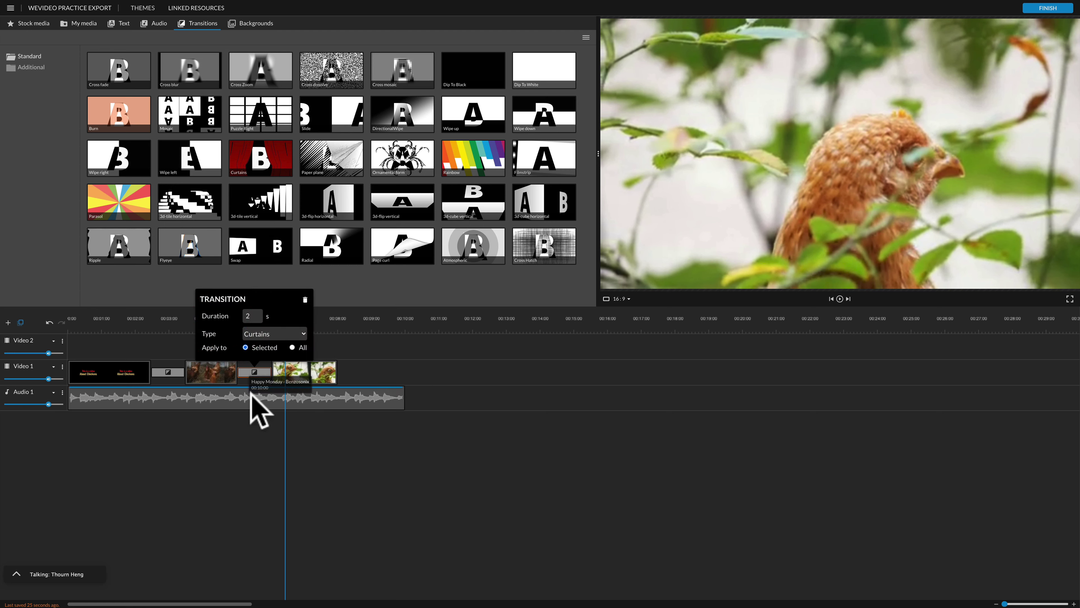
{"action": "left_click", "coordinate": [289, 329]}
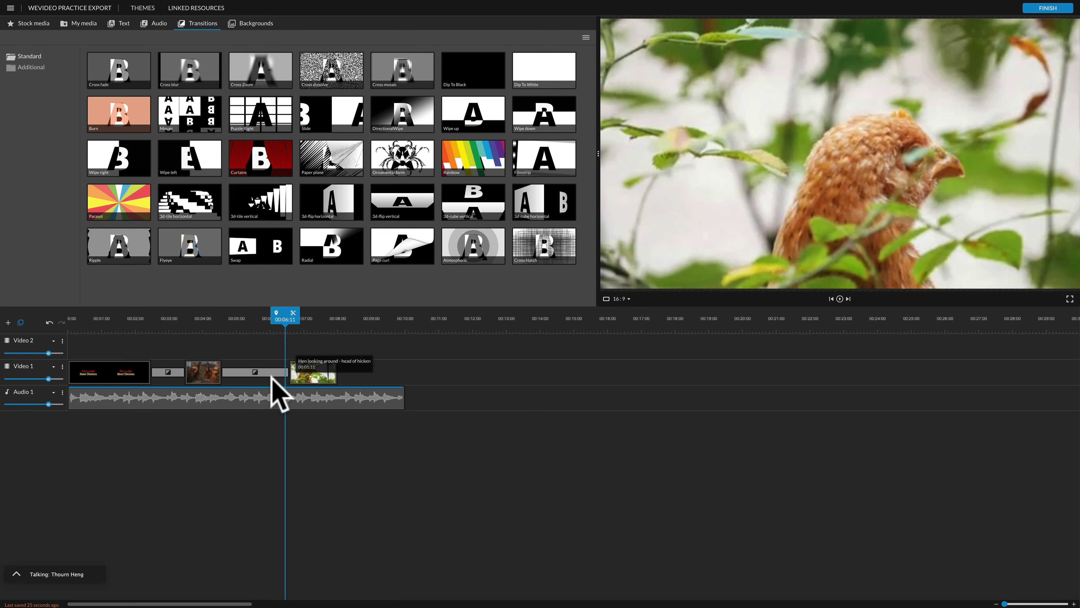
{"action": "left_click", "coordinate": [255, 373]}
{"action": "left_click", "coordinate": [299, 332]}
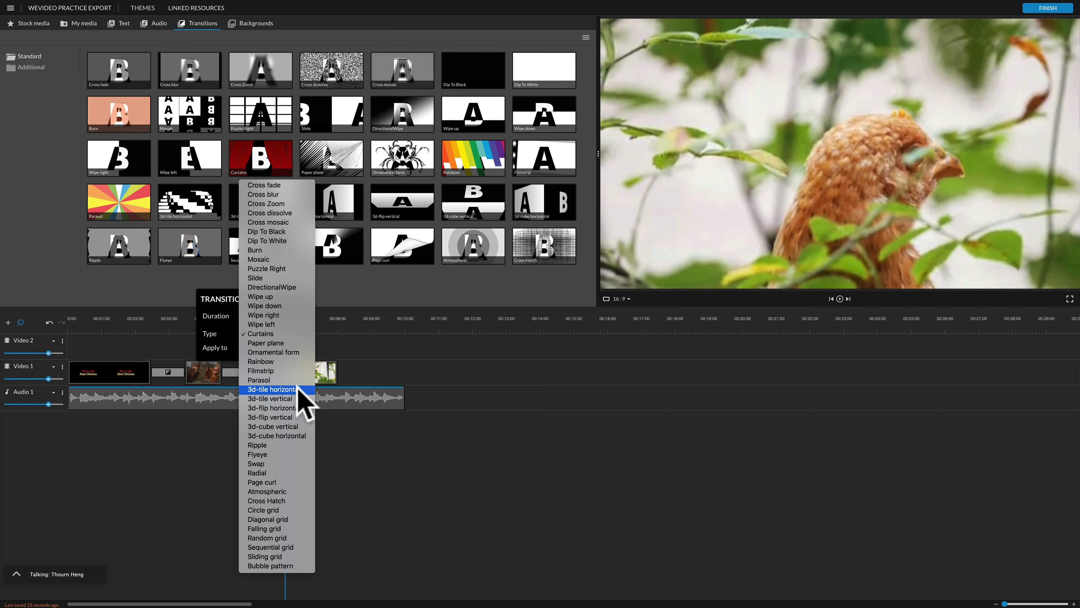
{"action": "left_click", "coordinate": [292, 483]}
Play the sequence from 00:03:23 to preview the Page curl transition between the hens clip and the "Hen looking around" clip
{"action": "left_click", "coordinate": [245, 326]}
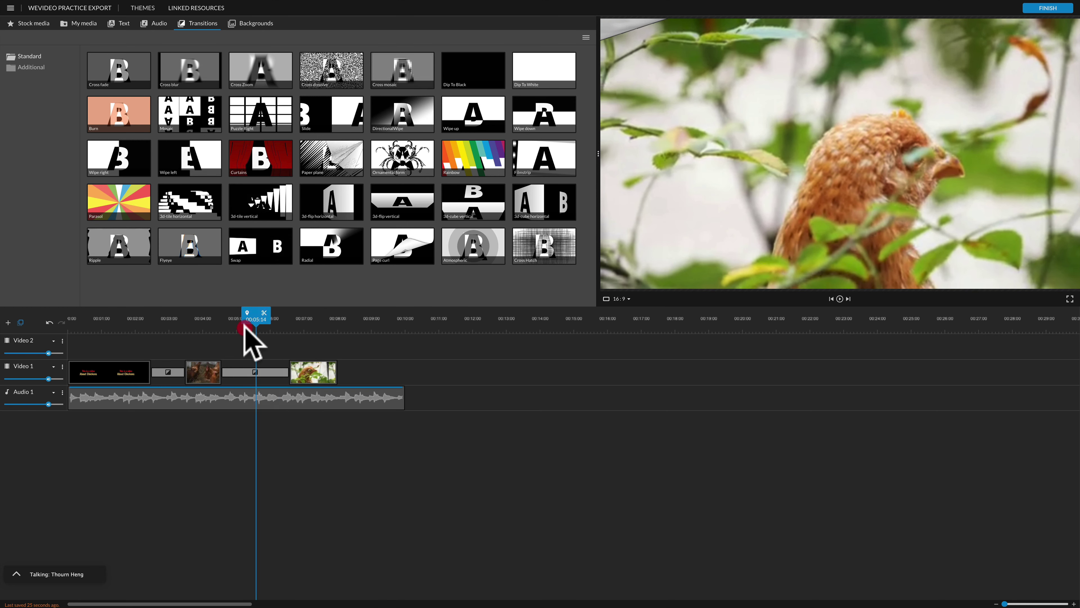
{"action": "left_click_drag", "start_coordinate": [244, 328], "coordinate": [201, 329]}
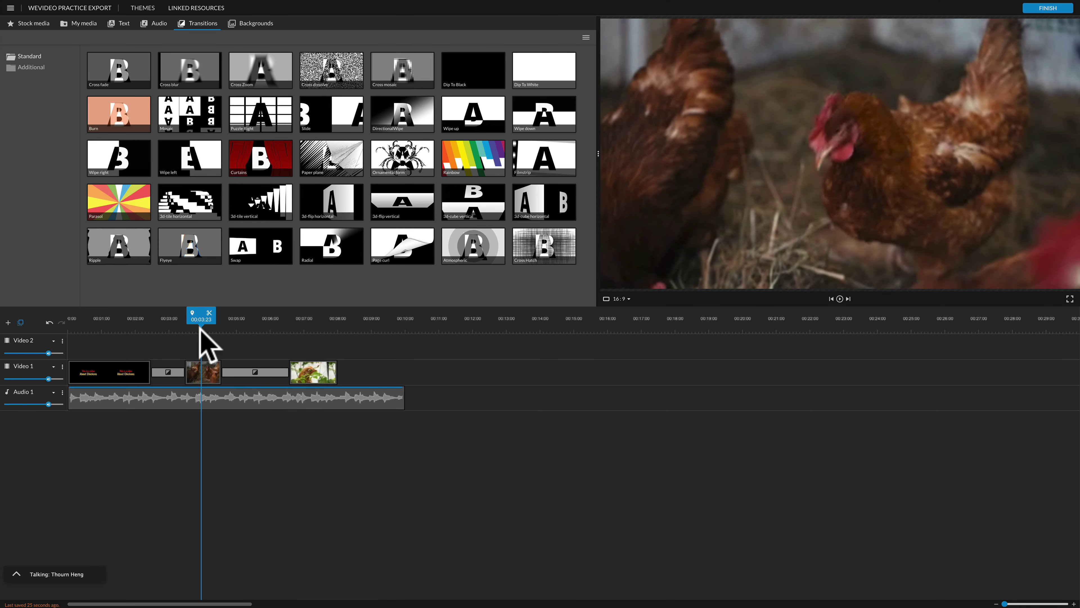
{"action": "left_click", "coordinate": [841, 299]}
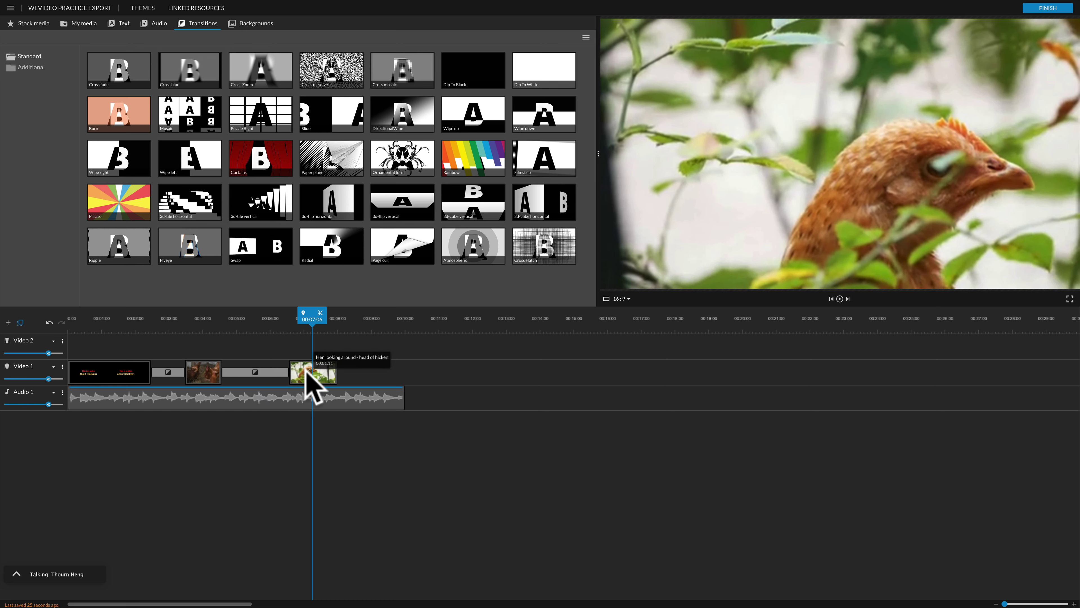
Move the "Hen looking around" clip away from the hens clip, extend its start and shift the Page curl transition to 00:09:21
{"action": "left_click", "coordinate": [323, 374]}
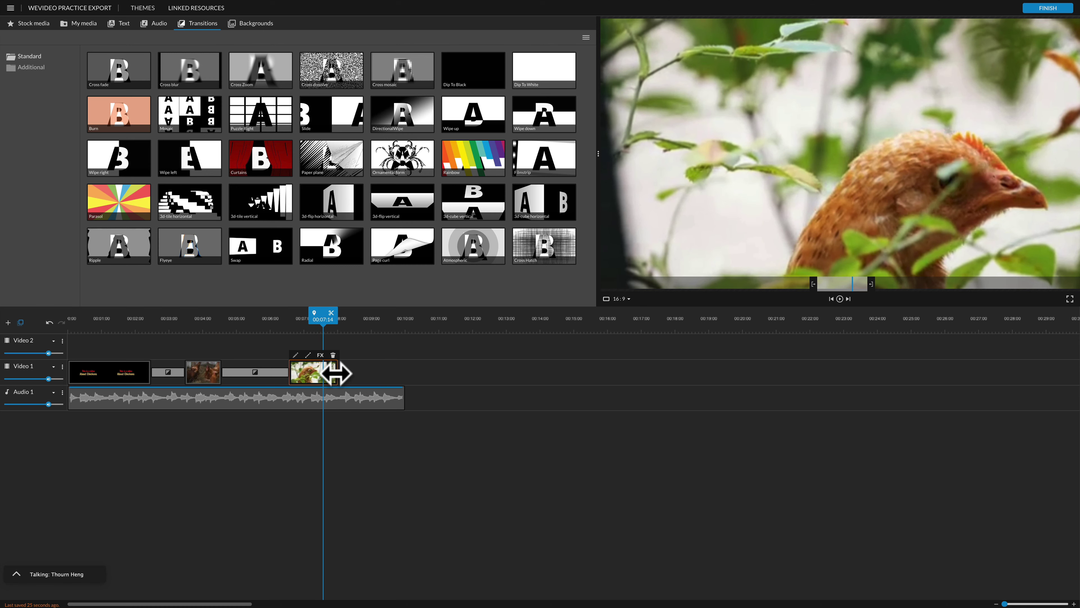
{"action": "mouse_move", "coordinate": [320, 374]}
{"action": "left_mouse_down"}
{"action": "mouse_move", "coordinate": [581, 374]}
{"action": "mouse_move", "coordinate": [624, 386]}
{"action": "mouse_move", "coordinate": [608, 375]}
{"action": "mouse_move", "coordinate": [321, 381]}
{"action": "mouse_move", "coordinate": [313, 367]}
{"action": "left_mouse_up"}
{"action": "left_click_drag", "start_coordinate": [482, 381], "coordinate": [367, 374]}
{"action": "left_click", "coordinate": [256, 375]}
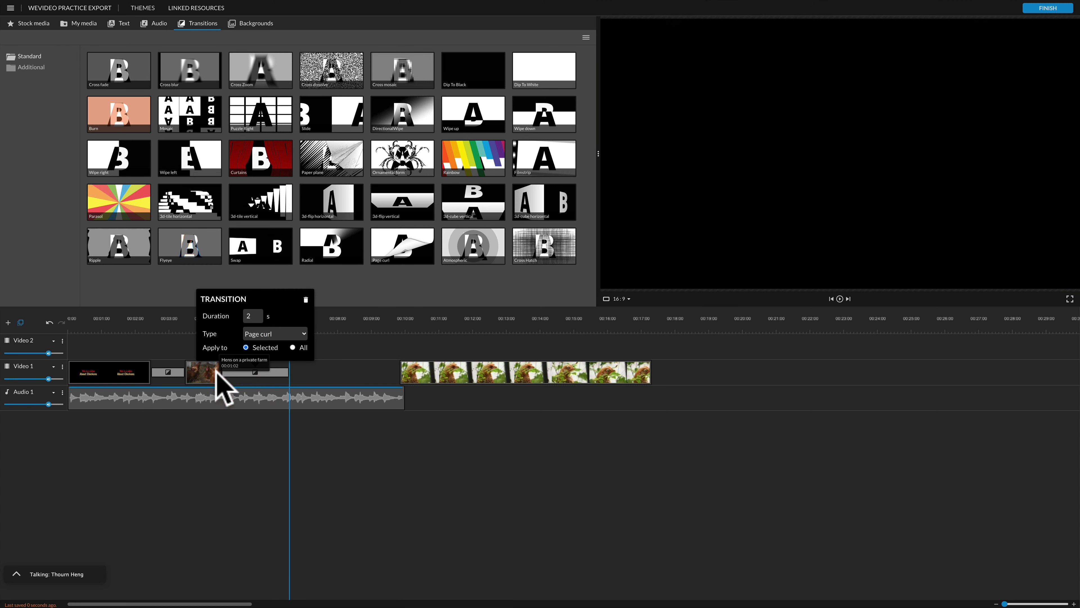
{"action": "left_click_drag", "start_coordinate": [268, 377], "coordinate": [375, 373]}
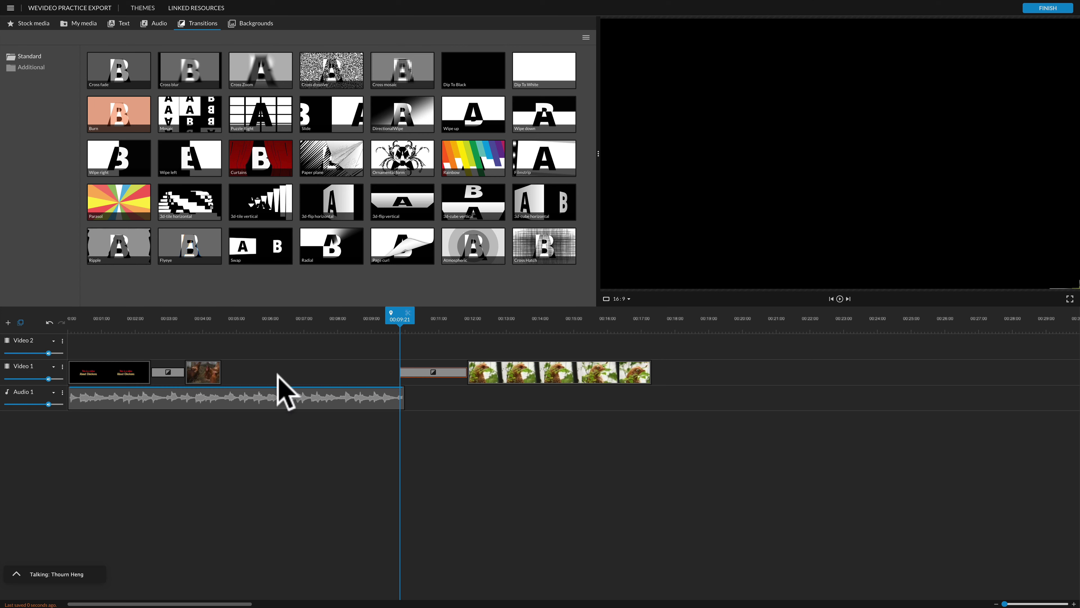
Extend the end of the hens clip to about 00:08:10 and remove the Page curl transition
{"action": "left_click_drag", "start_coordinate": [221, 371], "coordinate": [430, 390]}
{"action": "left_click_drag", "start_coordinate": [504, 385], "coordinate": [388, 369]}
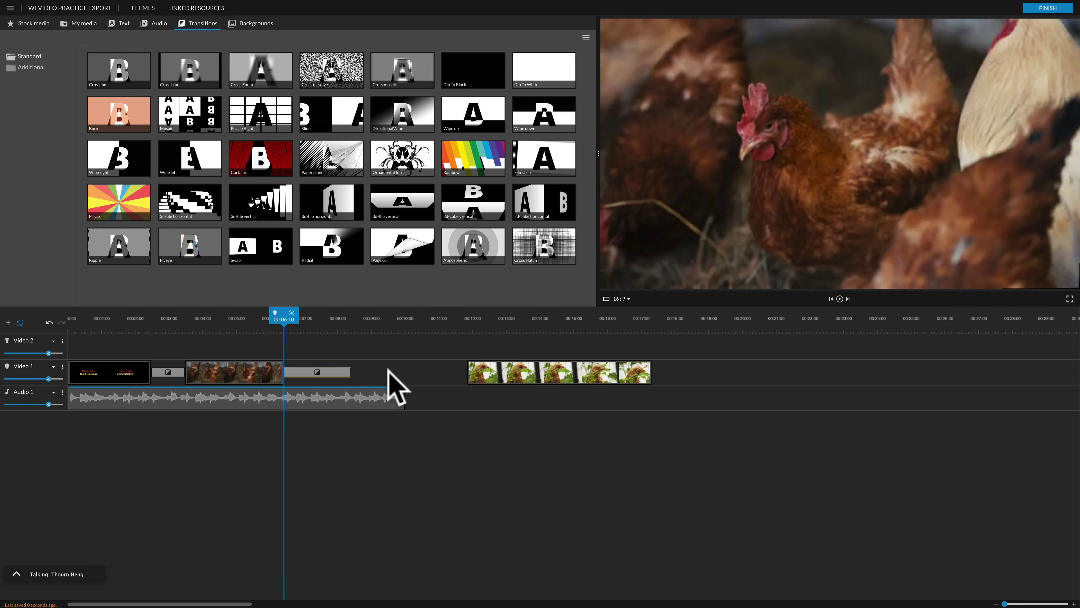
{"action": "left_click", "coordinate": [340, 379]}
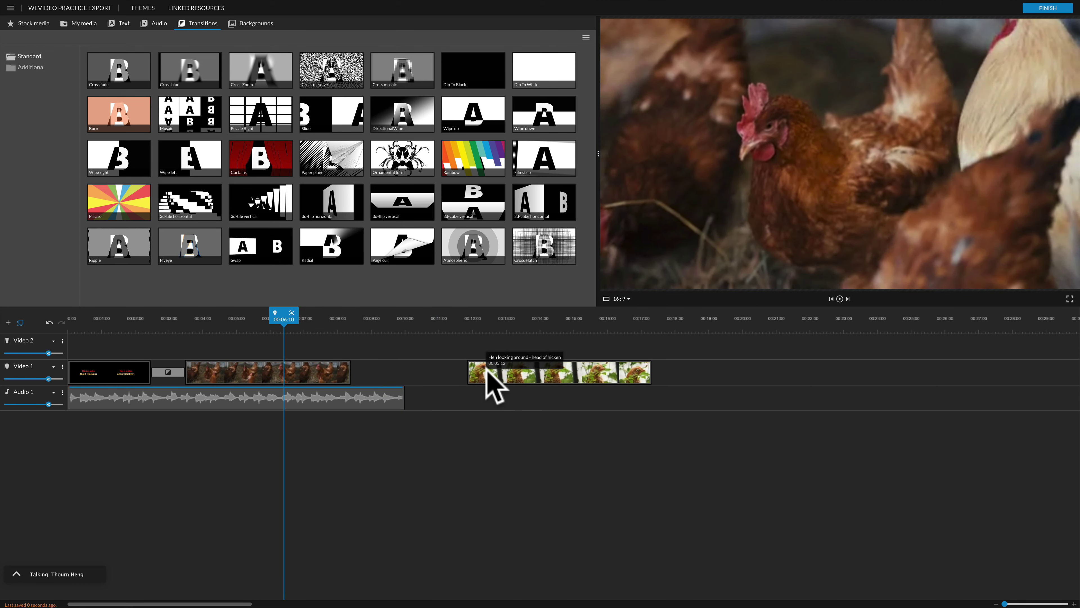
Move the "Hen looking around" clip directly behind the hens clip at 00:08:10 and add the Curtains transition between them
{"action": "left_click_drag", "start_coordinate": [495, 375], "coordinate": [370, 373]}
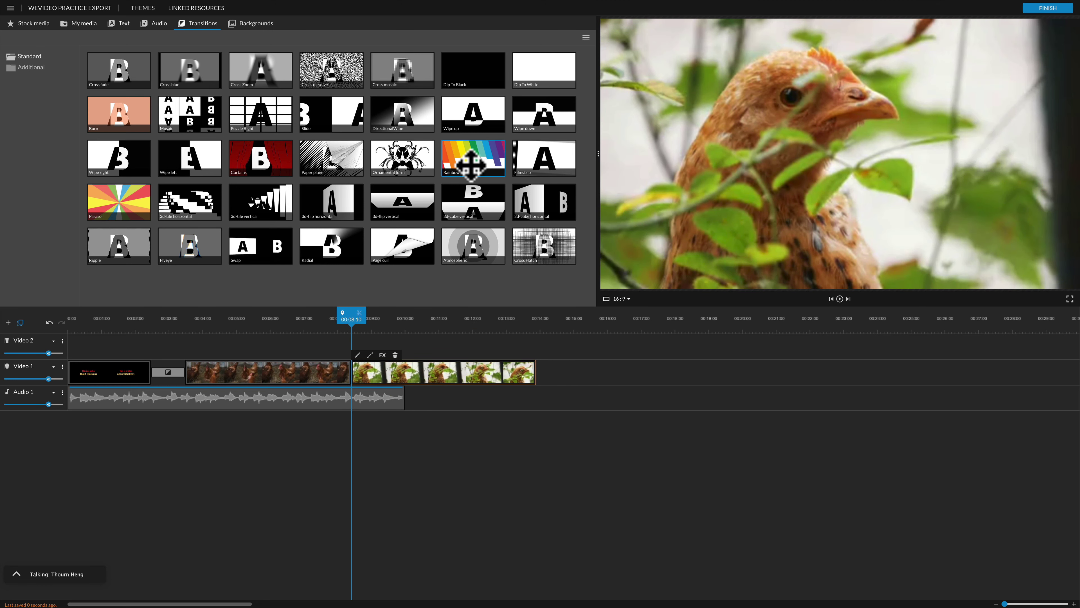
{"action": "left_click_drag", "start_coordinate": [239, 166], "coordinate": [370, 379]}
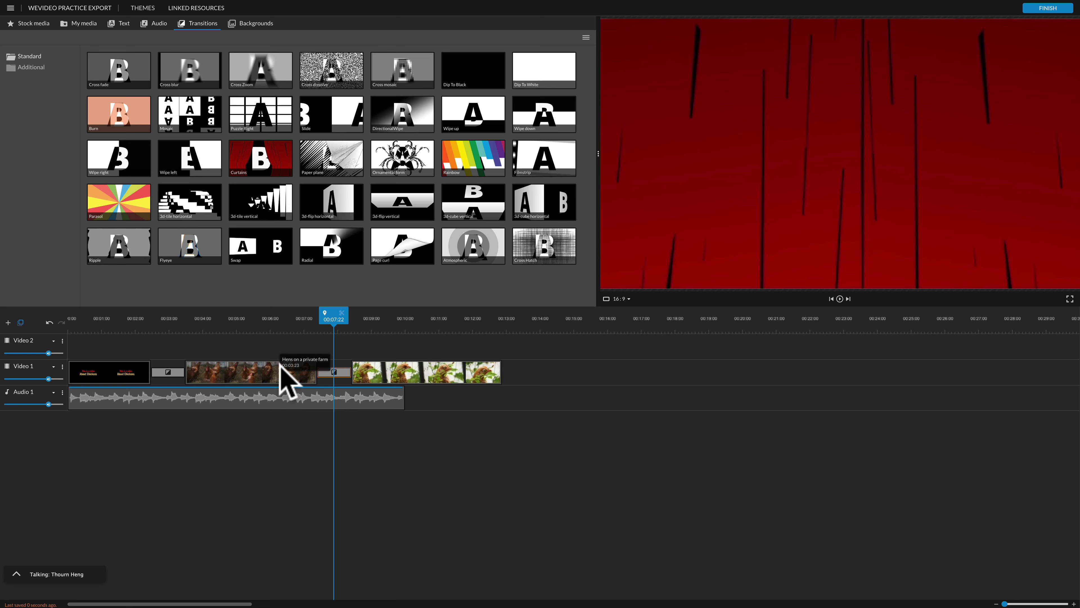
{"action": "left_click", "coordinate": [260, 368]}
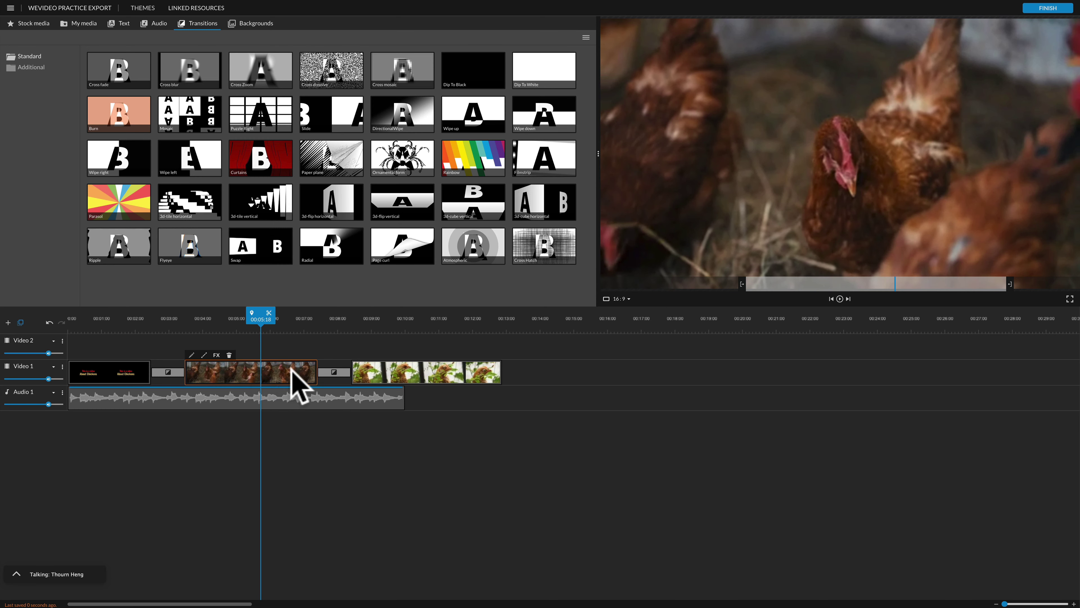
Set the new Curtains transition's duration to 2 s
{"action": "left_click", "coordinate": [334, 371]}
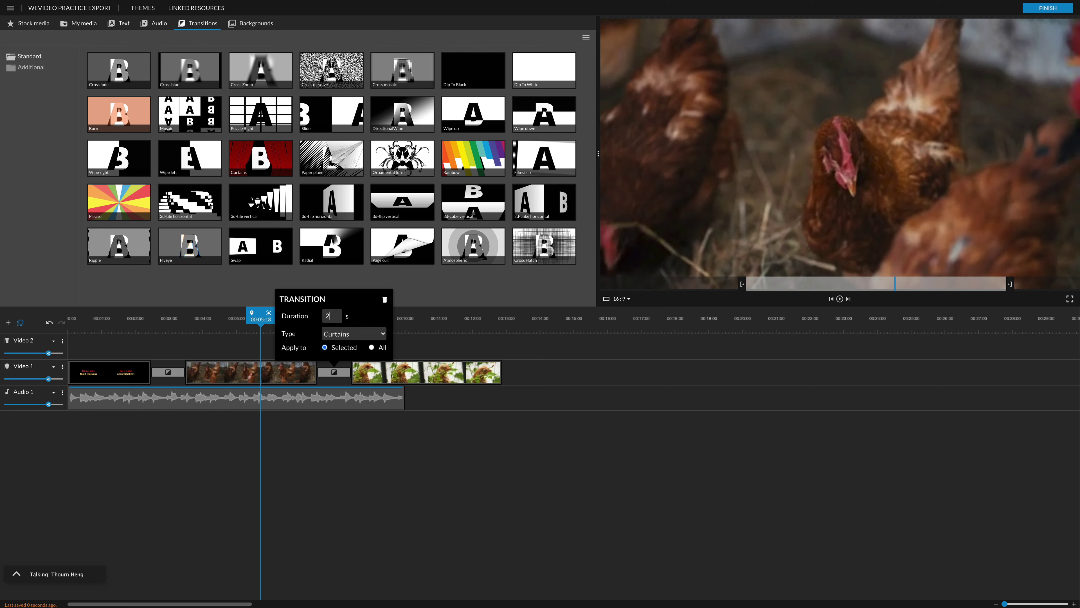
{"action": "type", "text": "2"}
{"action": "key", "text": "Return"}
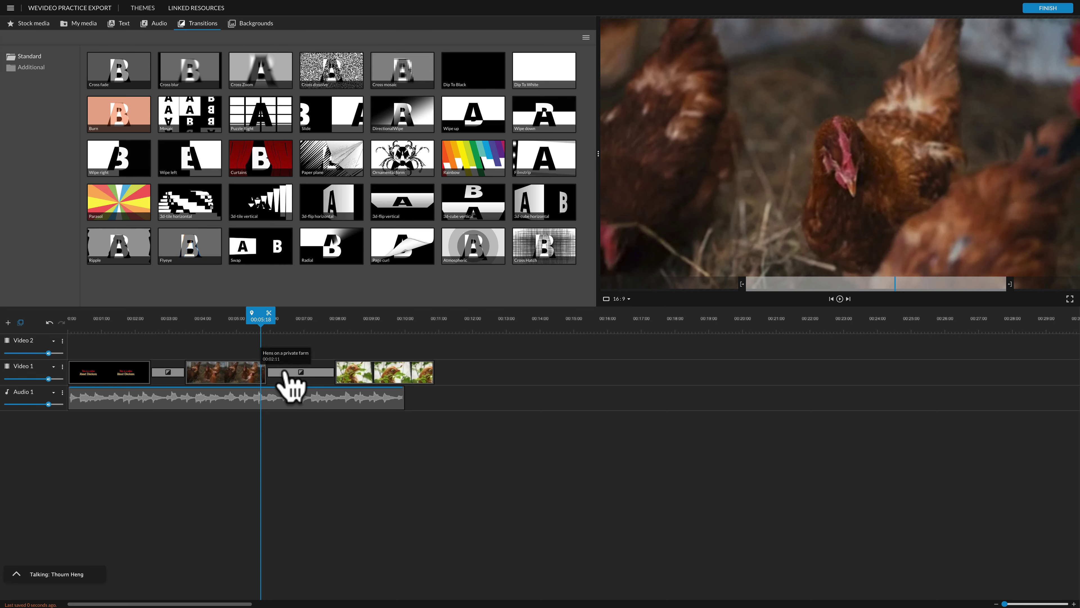
Move the "Hen looking around" clip away to 00:20:18 and extend its start back to 00:16:05
{"action": "left_click", "coordinate": [311, 369]}
{"action": "left_click_drag", "start_coordinate": [393, 378], "coordinate": [820, 374]}
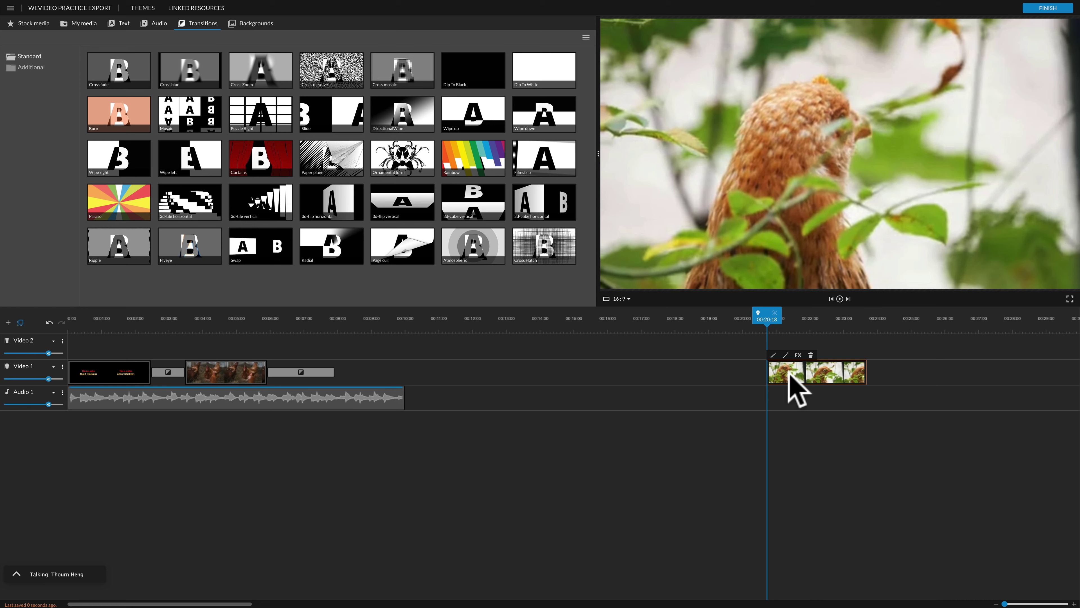
{"action": "left_click_drag", "start_coordinate": [770, 372], "coordinate": [615, 374]}
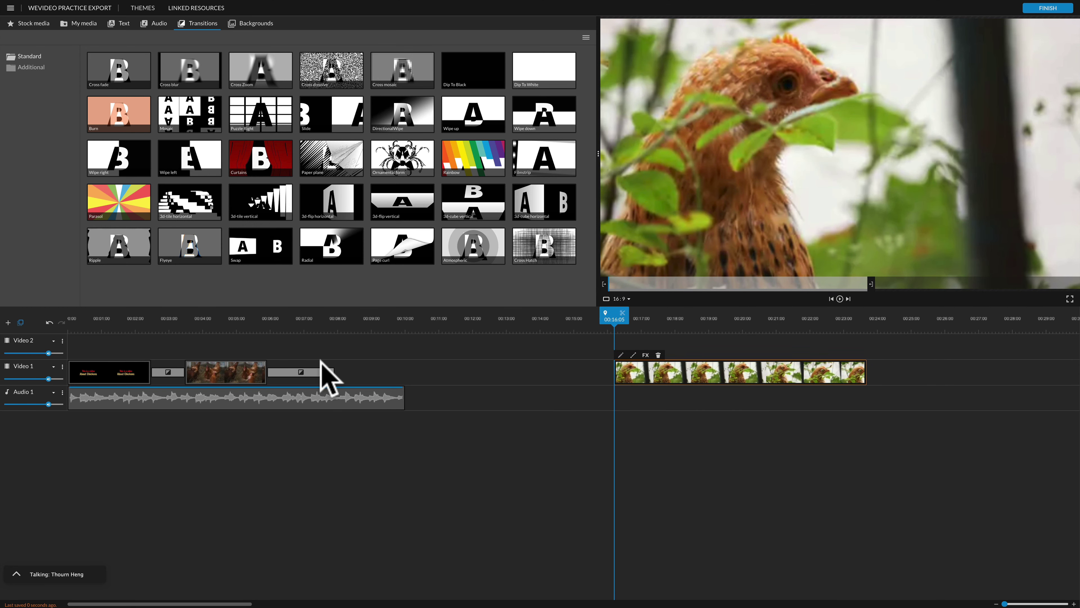
Delete the Curtains transition at the end of the hens clip
{"action": "left_click", "coordinate": [238, 374]}
{"action": "left_click", "coordinate": [300, 372]}
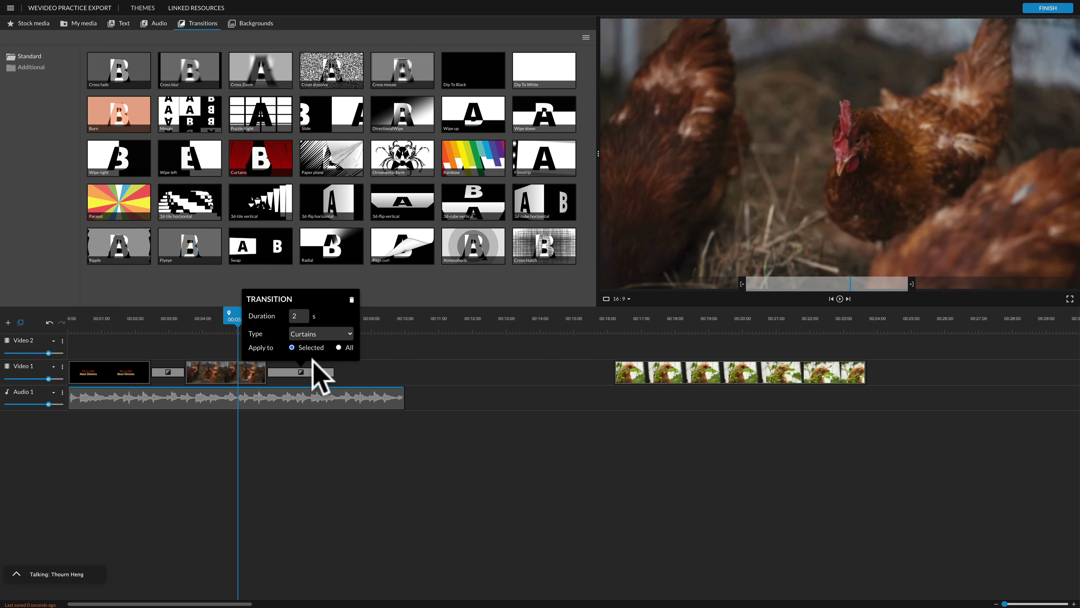
{"action": "left_click", "coordinate": [352, 300]}
Extend the hens clip's end to about 00:08:10 and move the "Hen looking around" clip directly behind it
{"action": "left_click", "coordinate": [264, 373]}
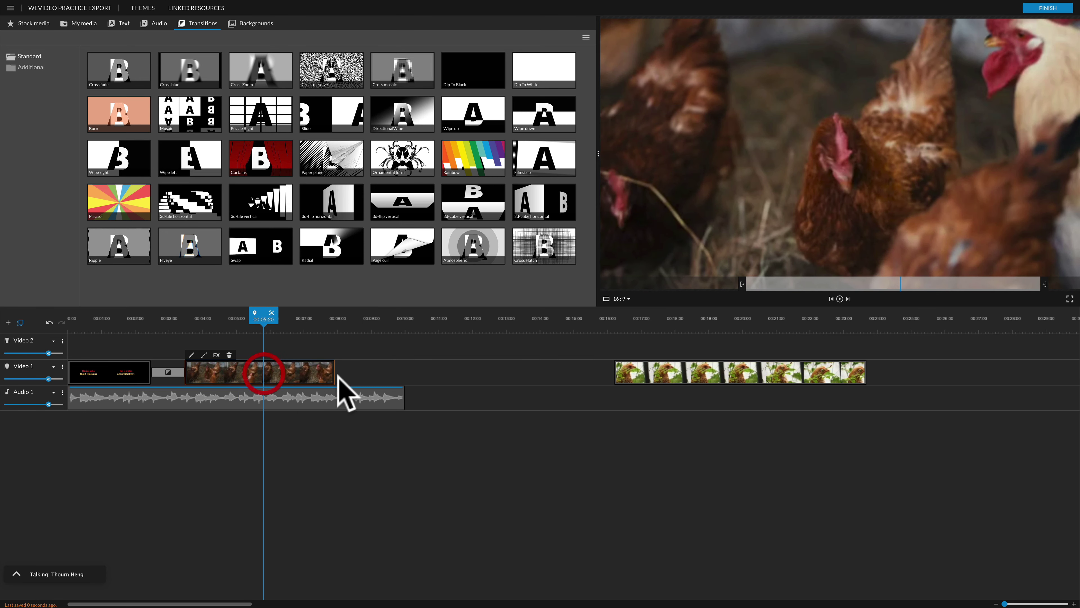
{"action": "left_click_drag", "start_coordinate": [334, 377], "coordinate": [350, 376]}
{"action": "left_click", "coordinate": [606, 395]}
{"action": "left_click_drag", "start_coordinate": [661, 377], "coordinate": [394, 381]}
Add the Curtains transition between the hens clip and the "Hen looking around" clip with a duration of 2 s
{"action": "left_click_drag", "start_coordinate": [260, 158], "coordinate": [352, 373]}
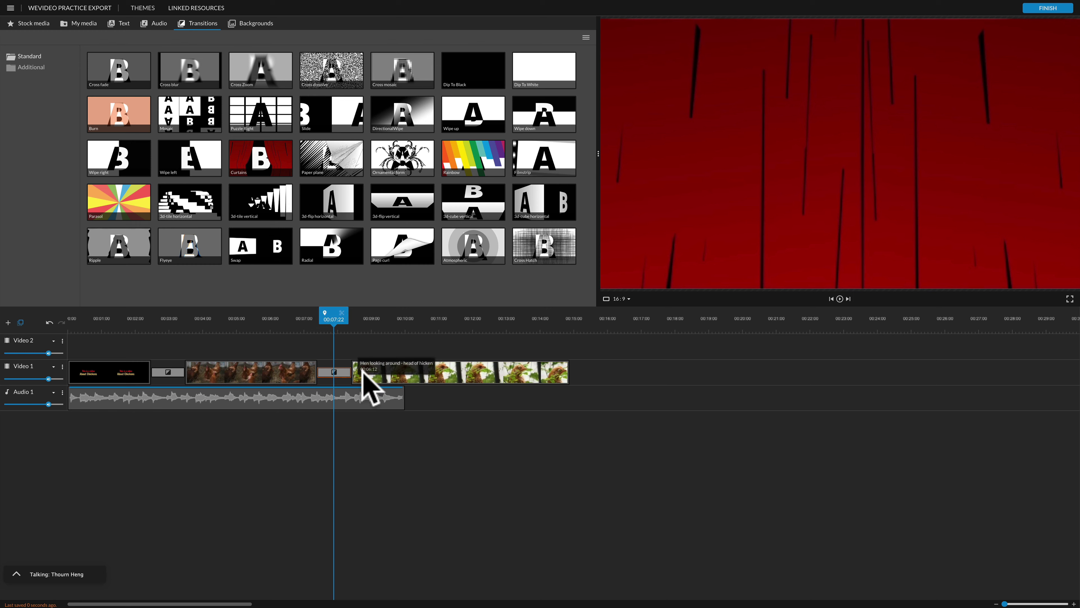
{"action": "left_click", "coordinate": [342, 373]}
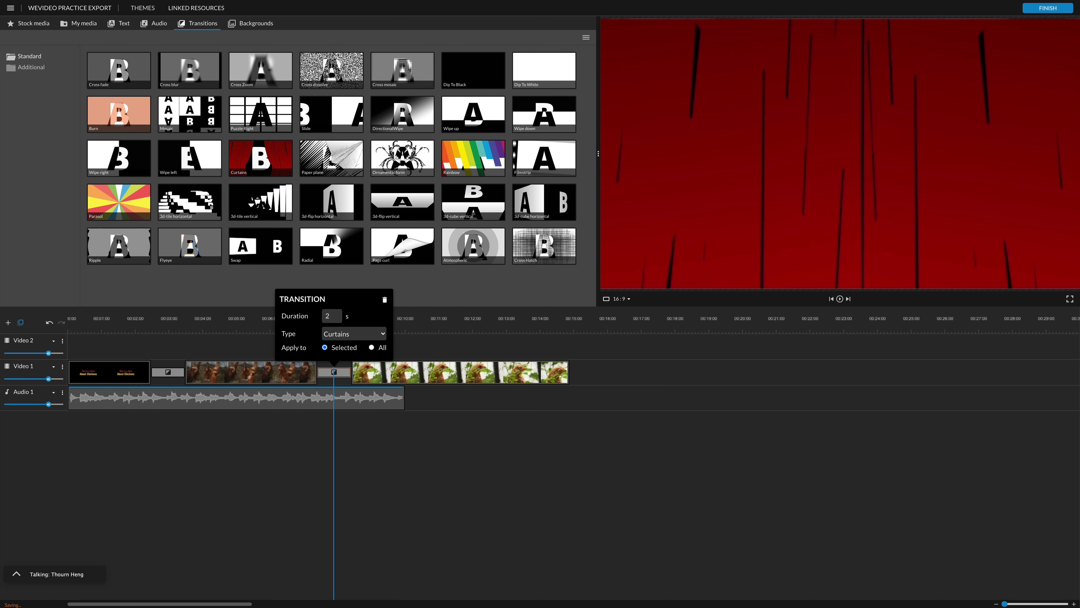
{"action": "key", "text": "Return"}
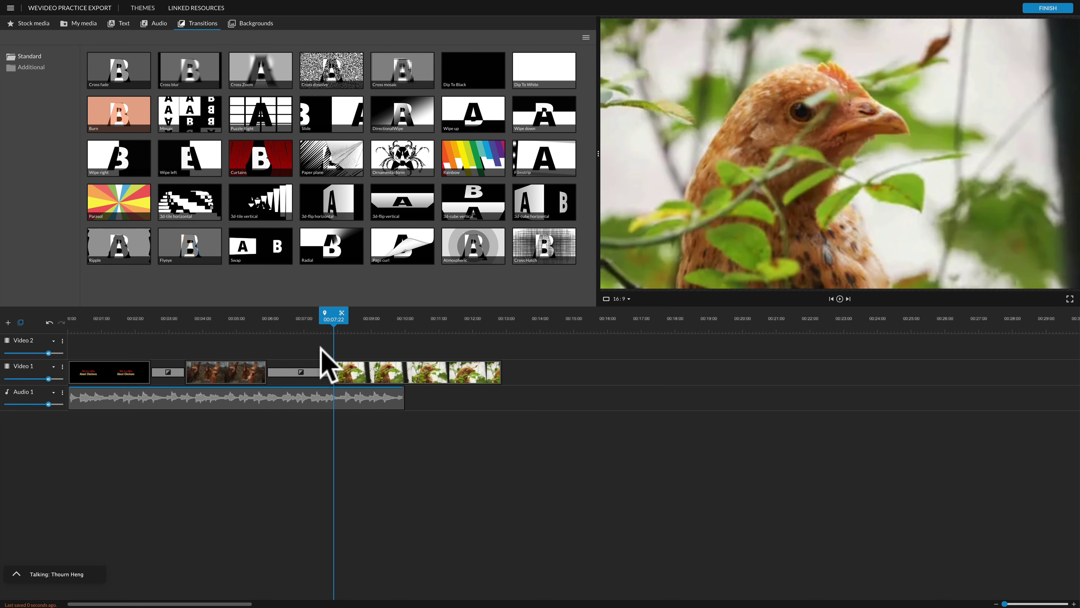
Shift the start of the "Hen looking around" clip to 00:12:22 and extend it back to the transition's end at 00:07:23
{"action": "left_click_drag", "start_coordinate": [365, 373], "coordinate": [503, 377]}
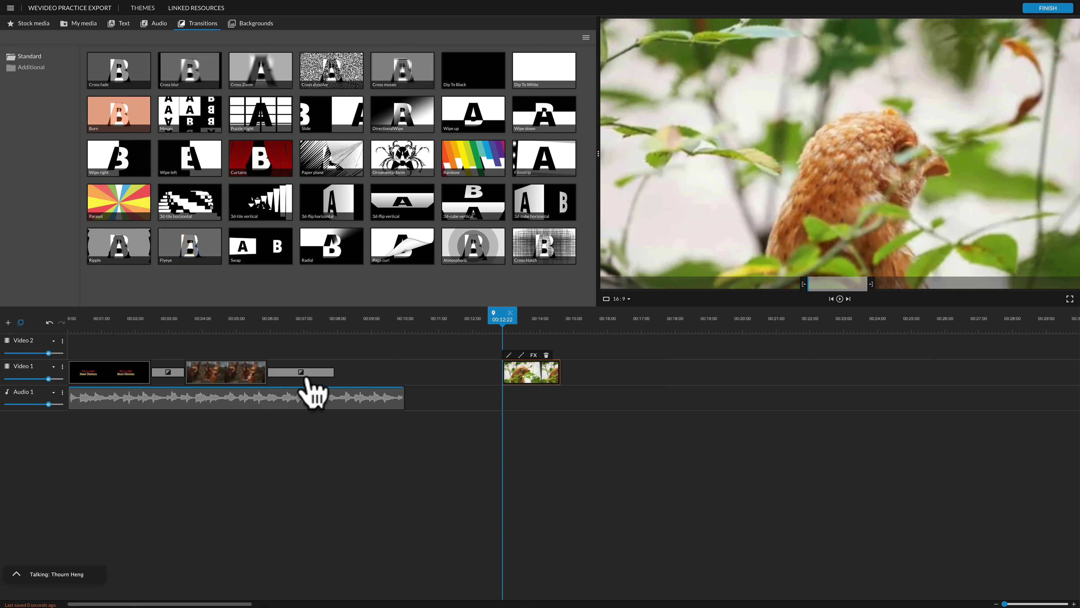
{"action": "left_click_drag", "start_coordinate": [504, 373], "coordinate": [335, 378]}
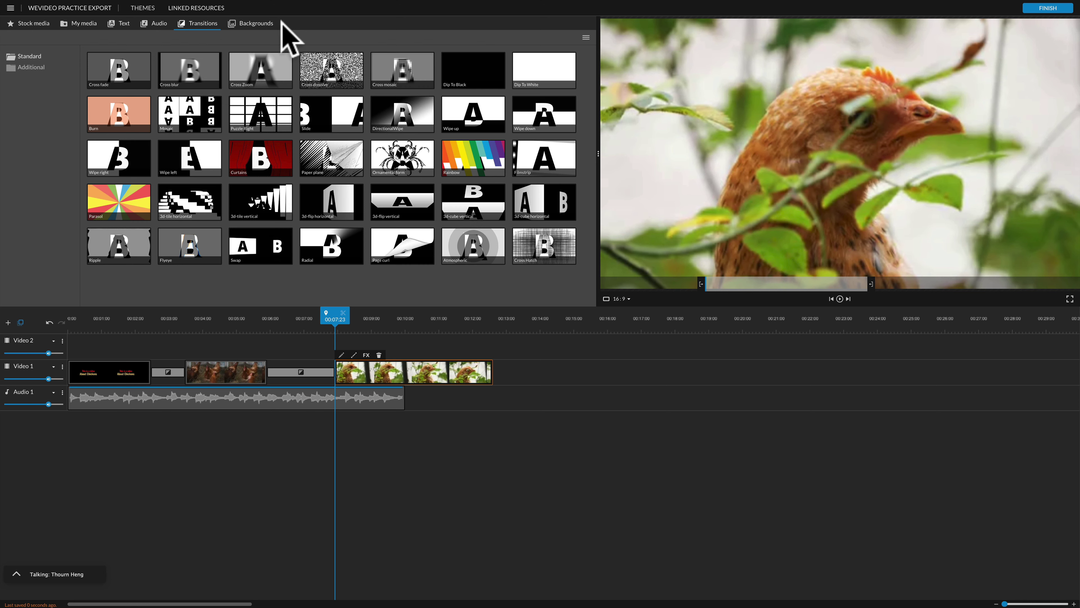
Move the "Hen looking around" clip up to Video 2 and place the Warm Glow background beneath it on Video 1 at 00:07:23
{"action": "left_click", "coordinate": [256, 26]}
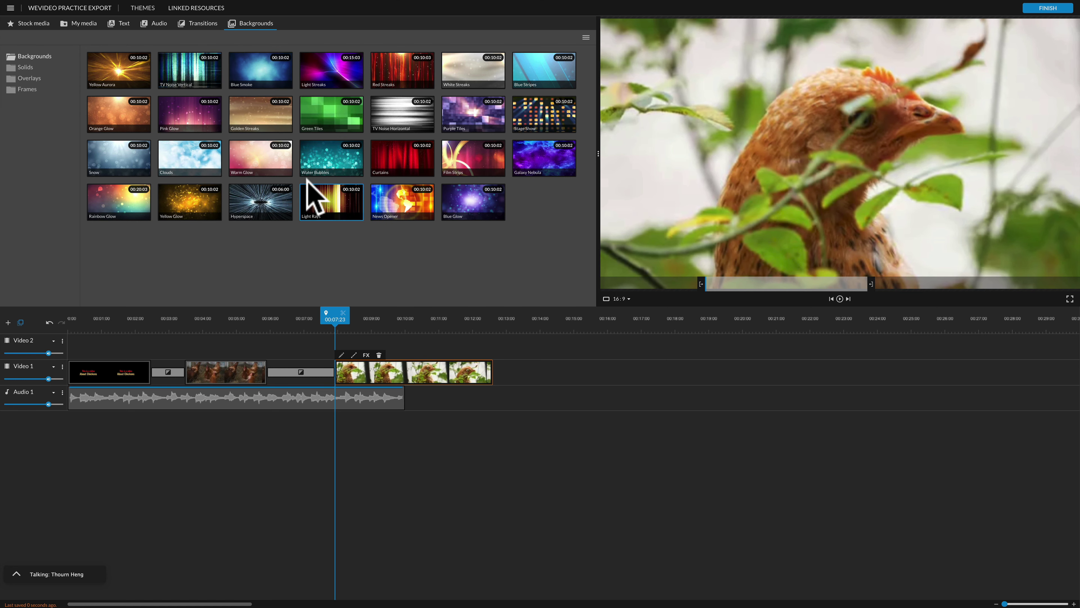
{"action": "left_click_drag", "start_coordinate": [428, 379], "coordinate": [421, 347]}
{"action": "left_click_drag", "start_coordinate": [278, 164], "coordinate": [348, 372]}
Play from 00:10:14 past the end of the "Hen looking around" clip to preview it over the Warm Glow background
{"action": "left_click_drag", "start_coordinate": [334, 323], "coordinate": [425, 328]}
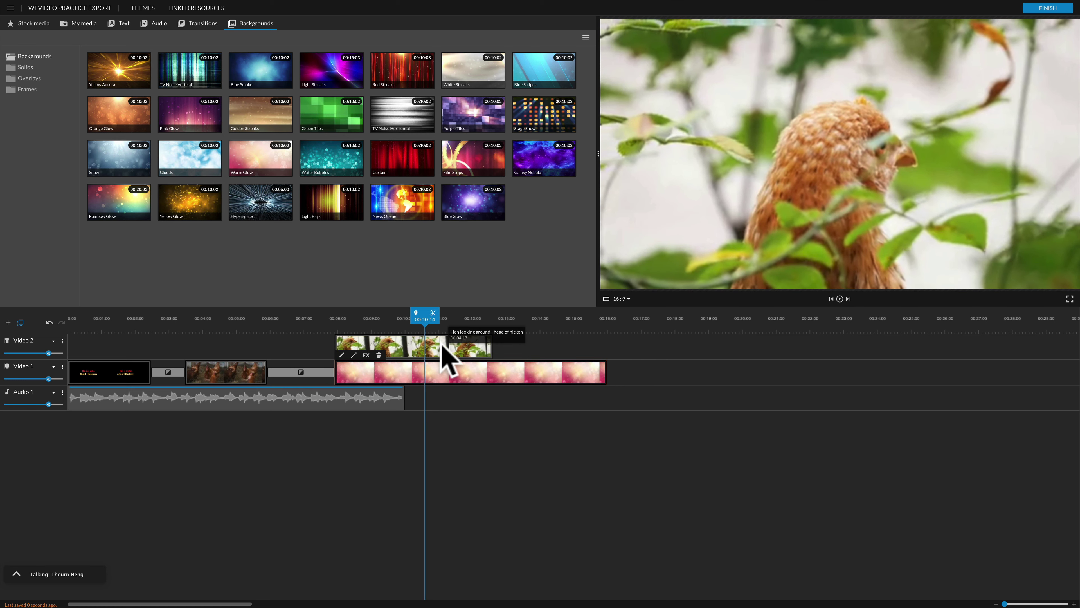
{"action": "left_click", "coordinate": [841, 298]}
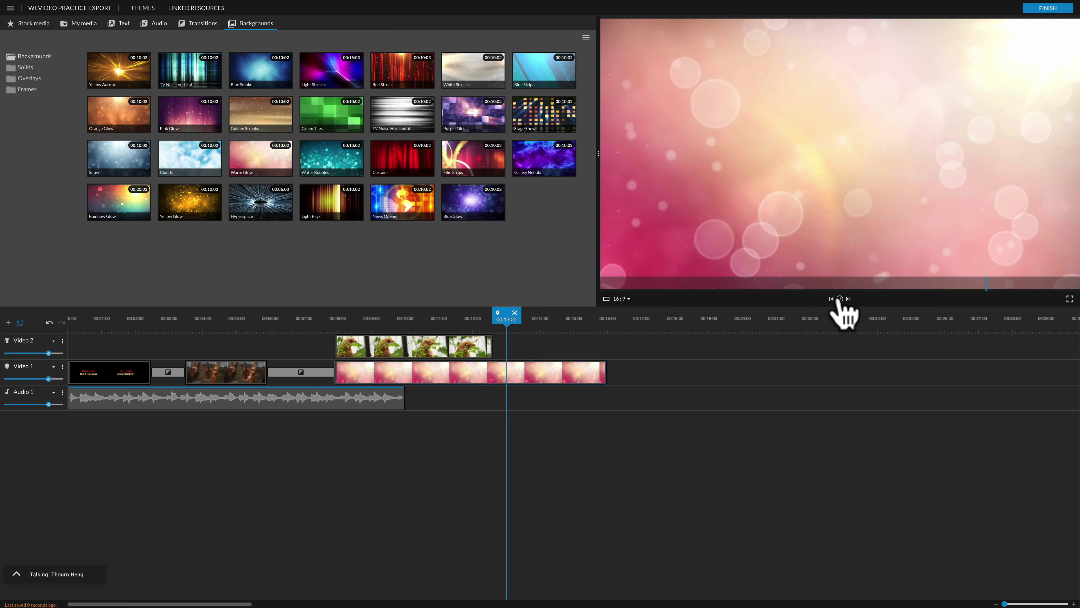
{"action": "left_click", "coordinate": [840, 299]}
{"action": "left_click_drag", "start_coordinate": [514, 318], "coordinate": [451, 325]}
{"action": "left_click", "coordinate": [454, 347]}
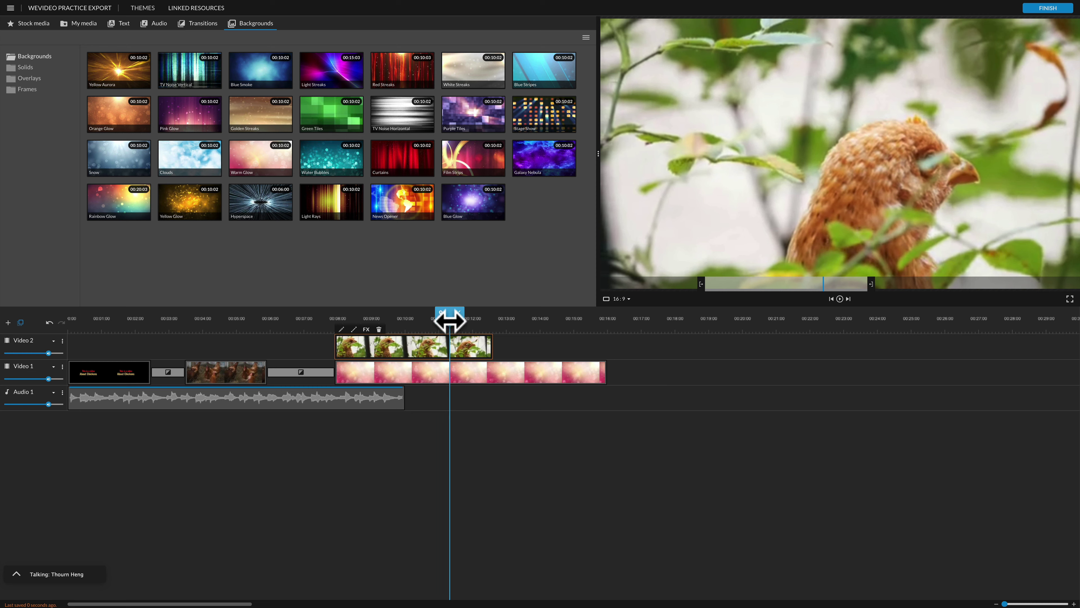
Try to place the Orange solid over the Warm Glow background at 00:07:23, and delete the Warm Glow background from Video 1
{"action": "left_click", "coordinate": [501, 374]}
{"action": "left_click", "coordinate": [23, 69]}
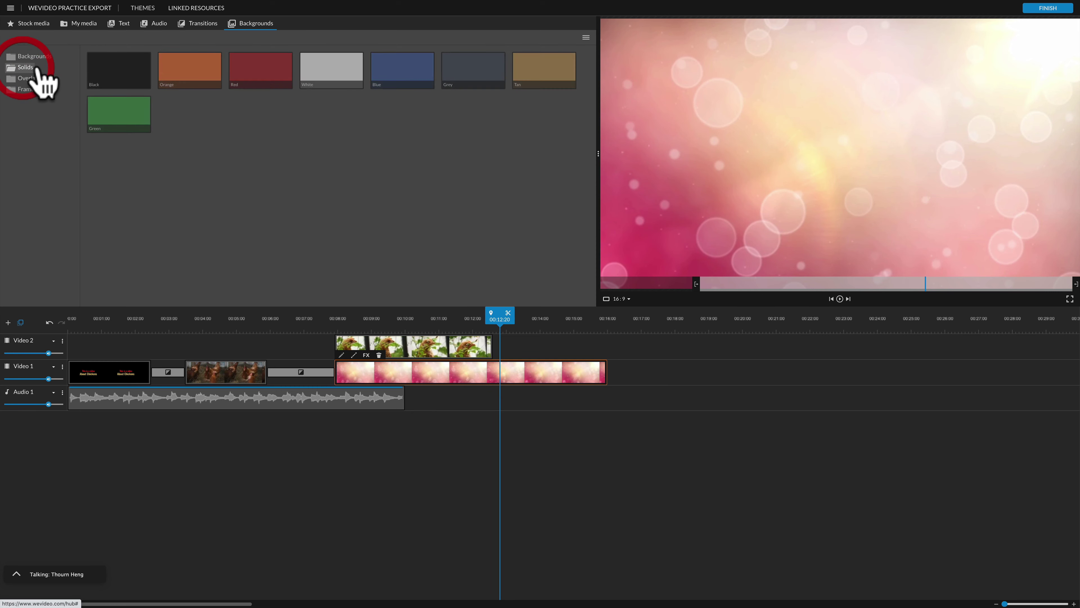
{"action": "left_click_drag", "start_coordinate": [188, 68], "coordinate": [351, 385]}
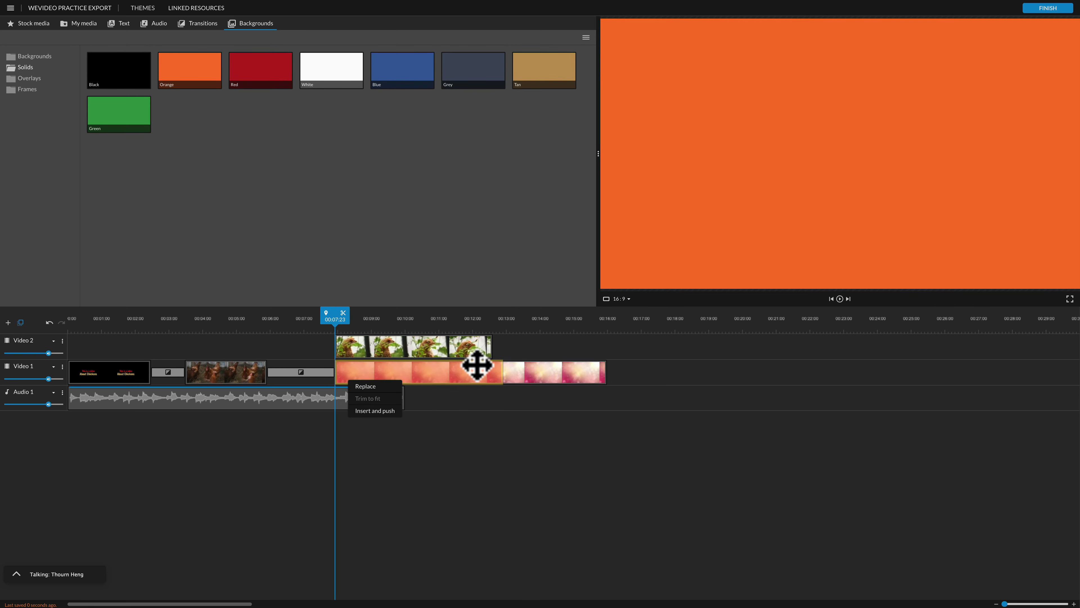
{"action": "left_click", "coordinate": [494, 328]}
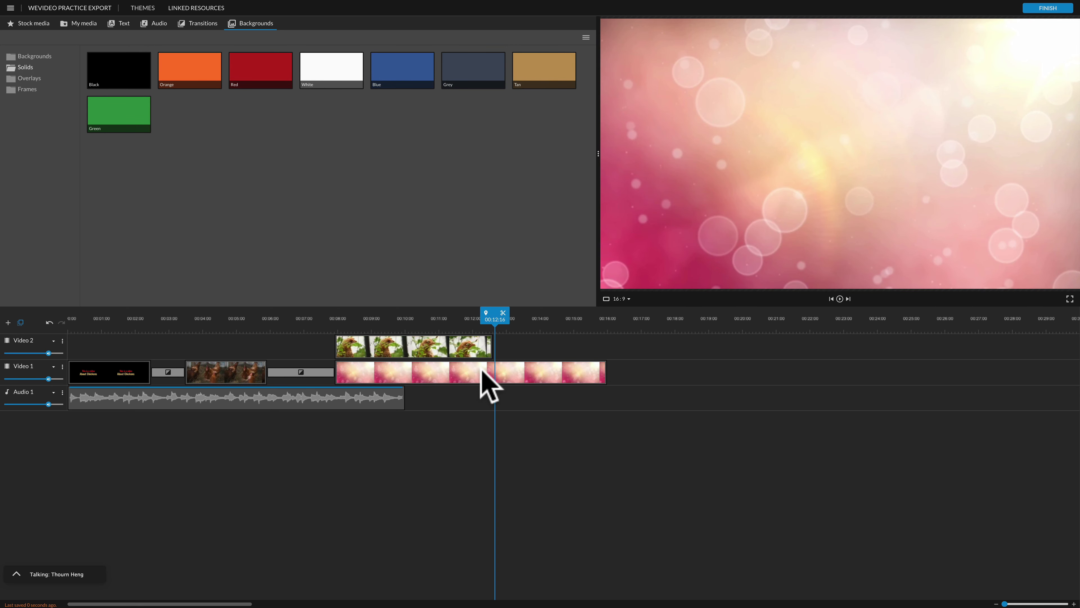
{"action": "left_click", "coordinate": [483, 375]}
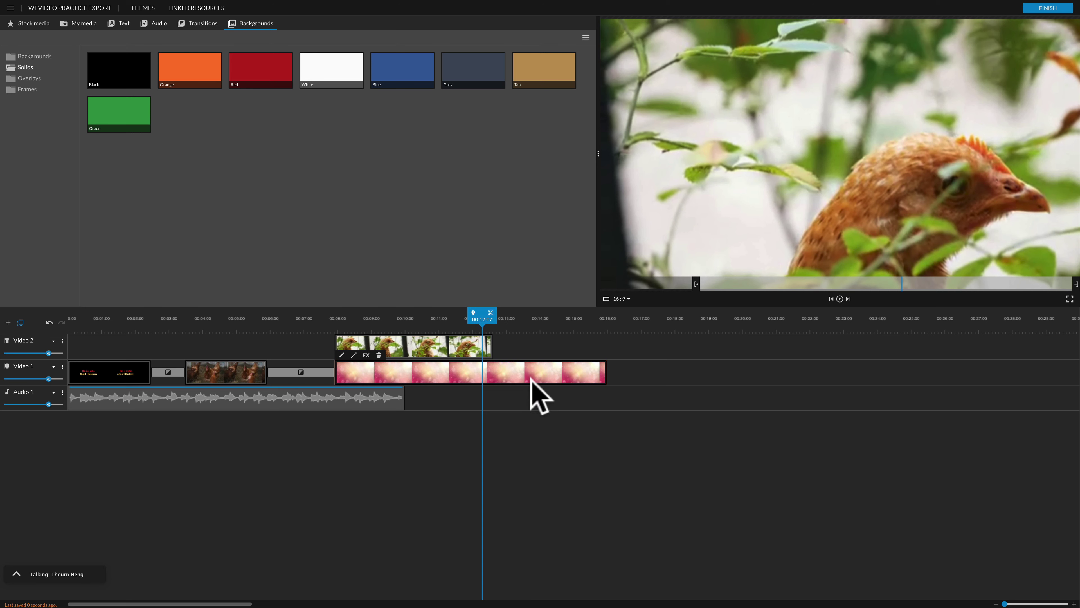
{"action": "left_click", "coordinate": [379, 355]}
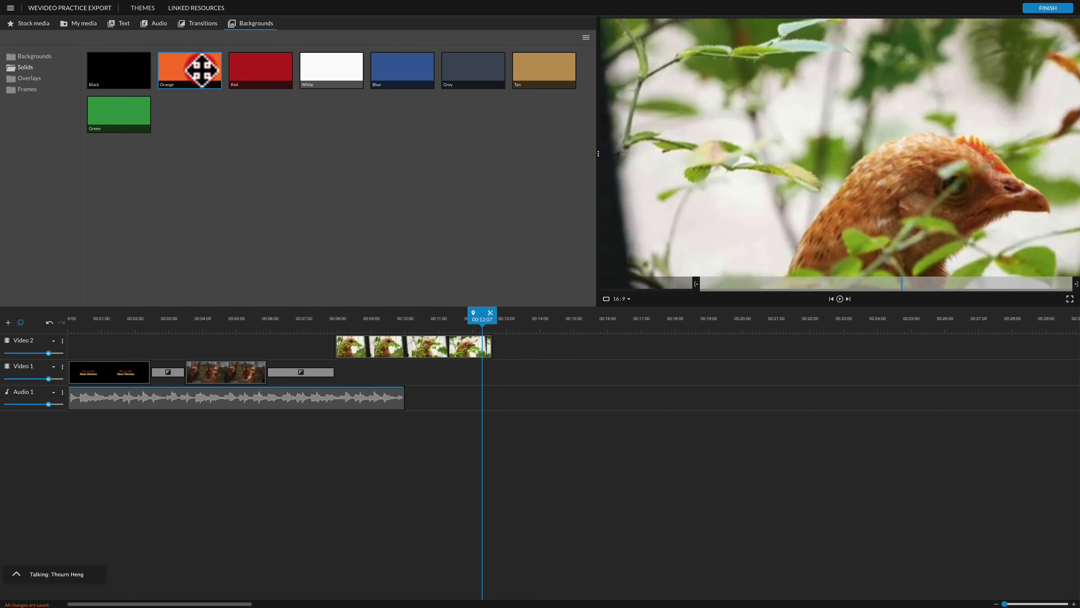
Try the Orange solid on Video 1 beneath the "Hen looking around" clip at 00:07:23, and delete it
{"action": "left_click_drag", "start_coordinate": [190, 69], "coordinate": [350, 370]}
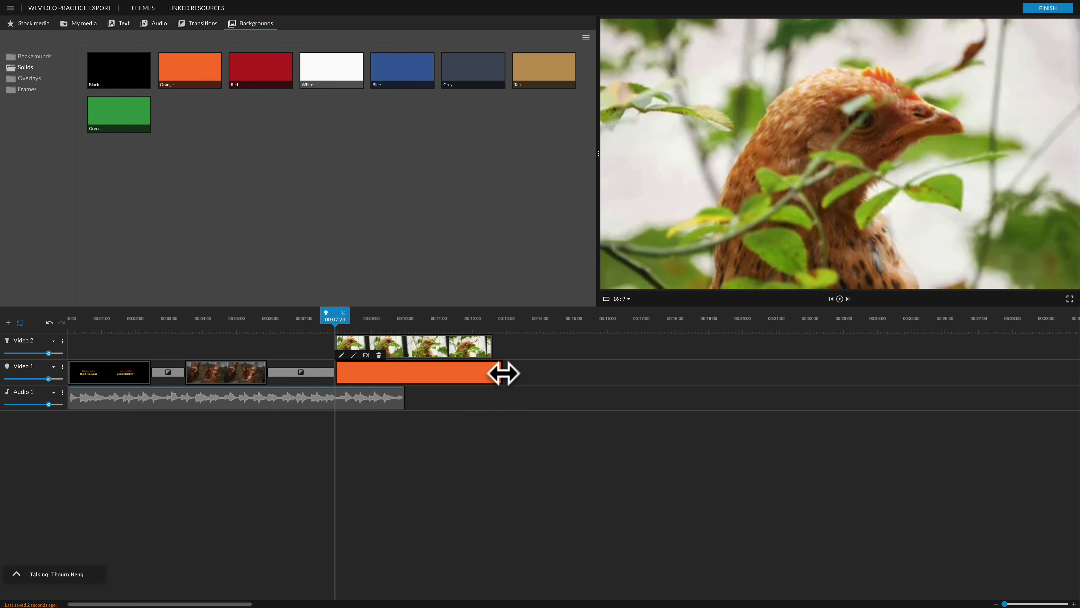
{"action": "left_click", "coordinate": [464, 327]}
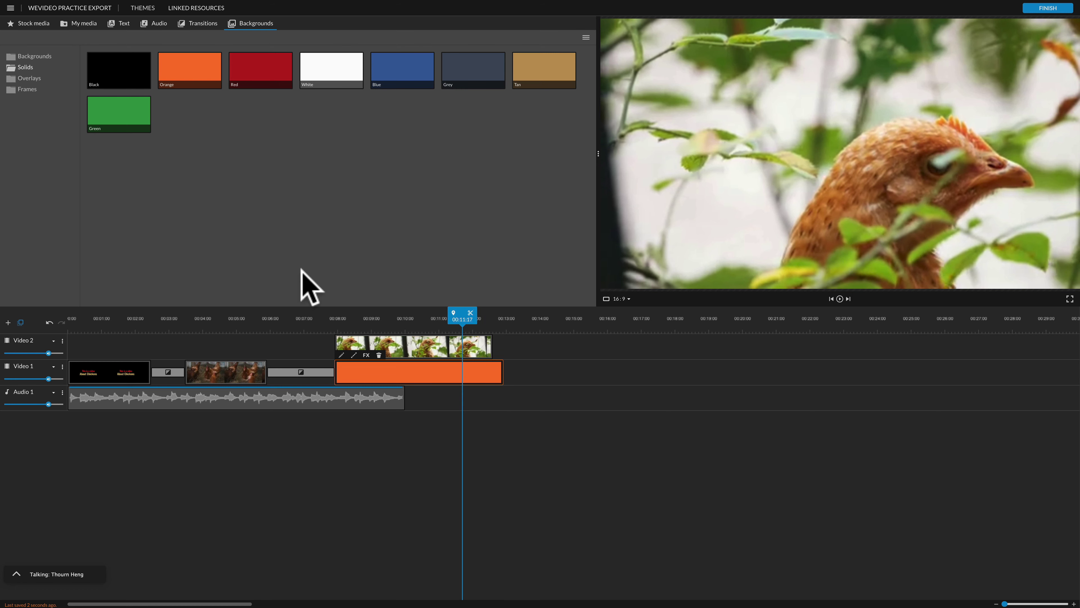
{"action": "key", "text": "Delete"}
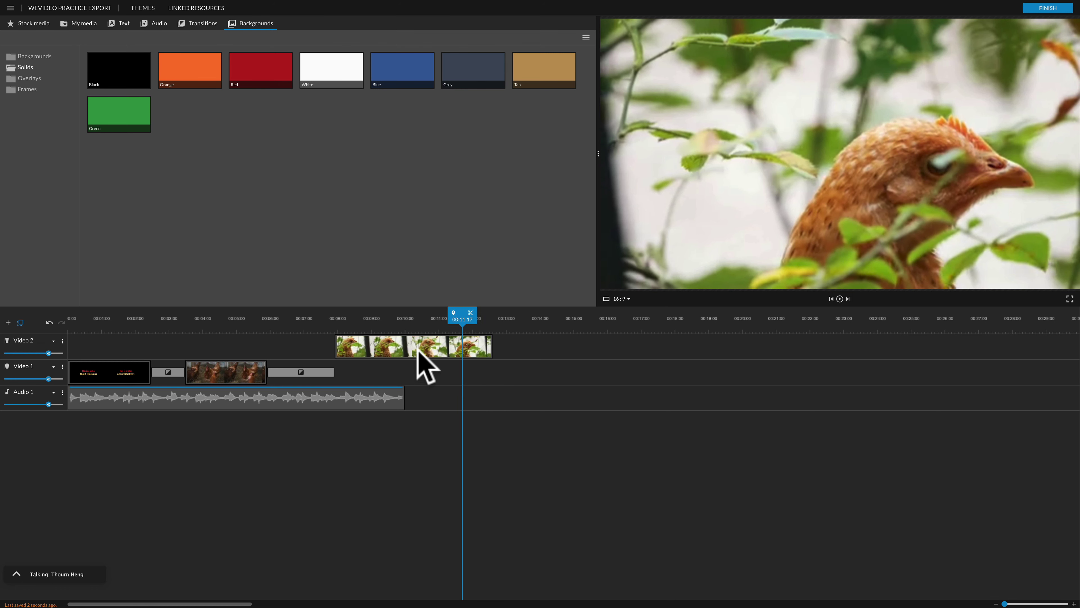
Move the "Hen looking around" clip down to Video 1, add the Bang overlay above it on Video 2 at 00:07:23, and preview it
{"action": "left_click_drag", "start_coordinate": [422, 352], "coordinate": [410, 363]}
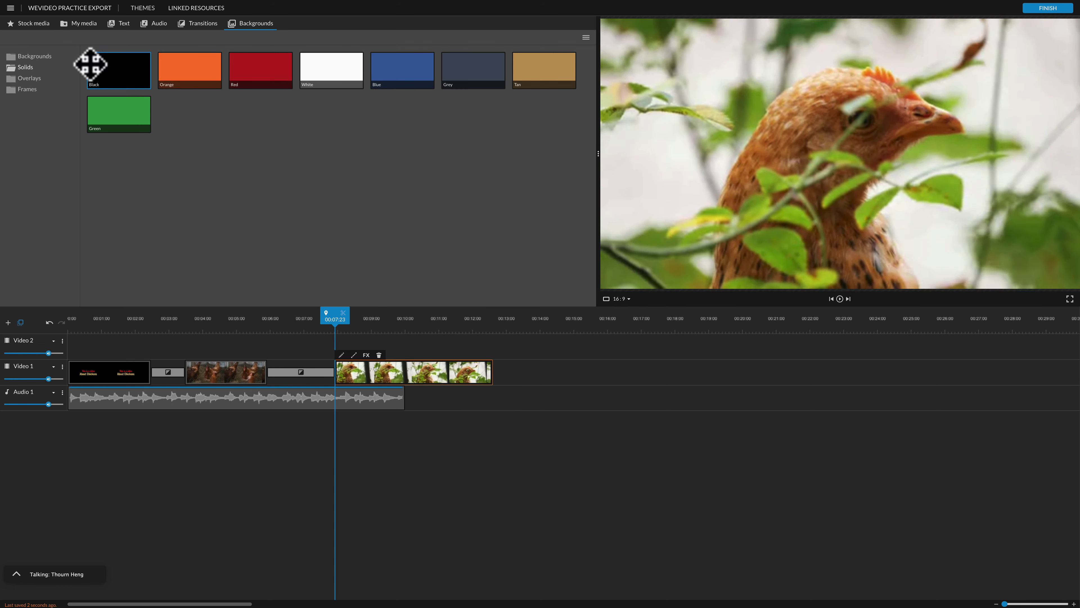
{"action": "left_click", "coordinate": [28, 78]}
{"action": "left_click_drag", "start_coordinate": [120, 83], "coordinate": [349, 345]}
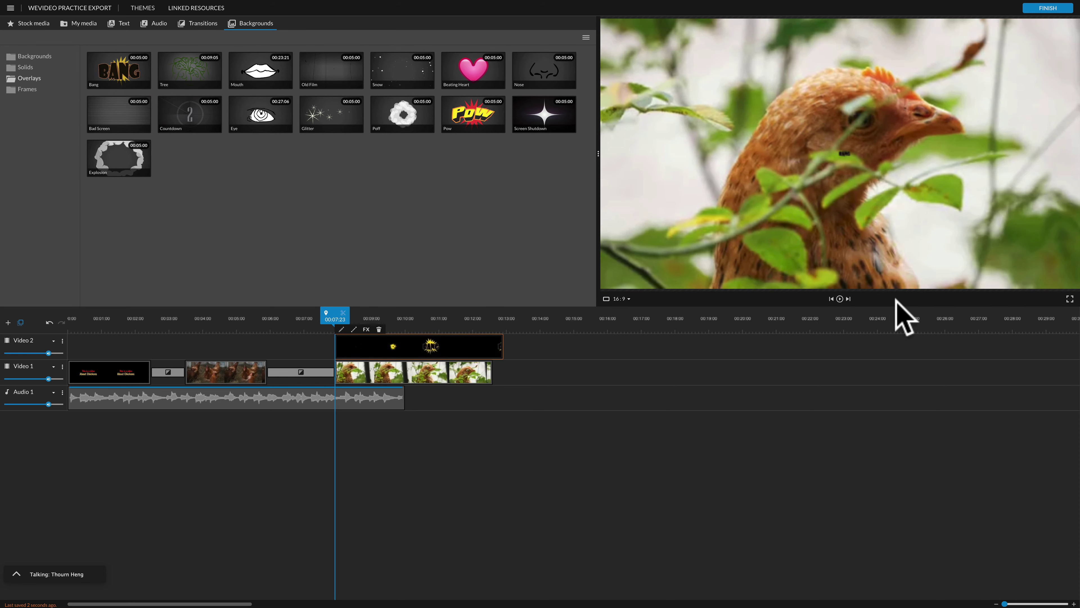
{"action": "left_click", "coordinate": [840, 298]}
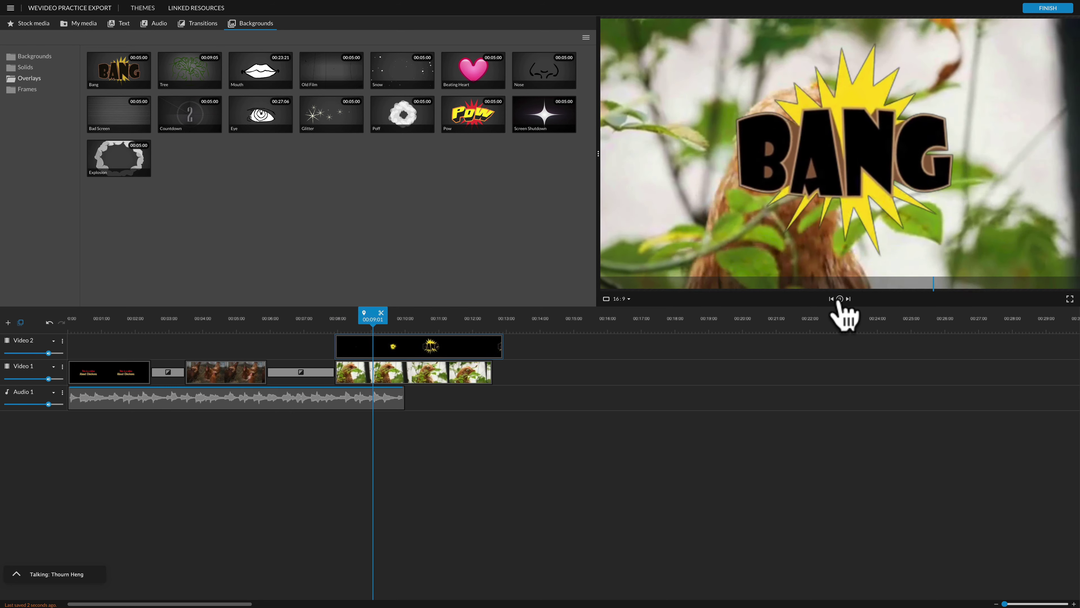
{"action": "left_click", "coordinate": [840, 298]}
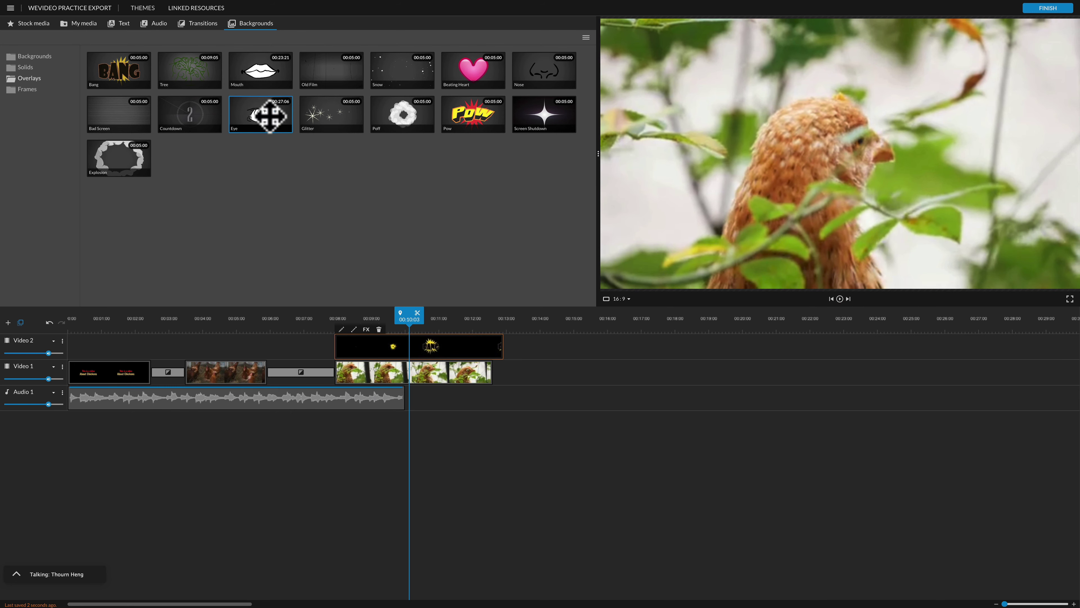
Replace the Bang overlay on Video 2 with the Eye overlay and preview it over the hen clip
{"action": "left_click_drag", "start_coordinate": [260, 113], "coordinate": [410, 352]}
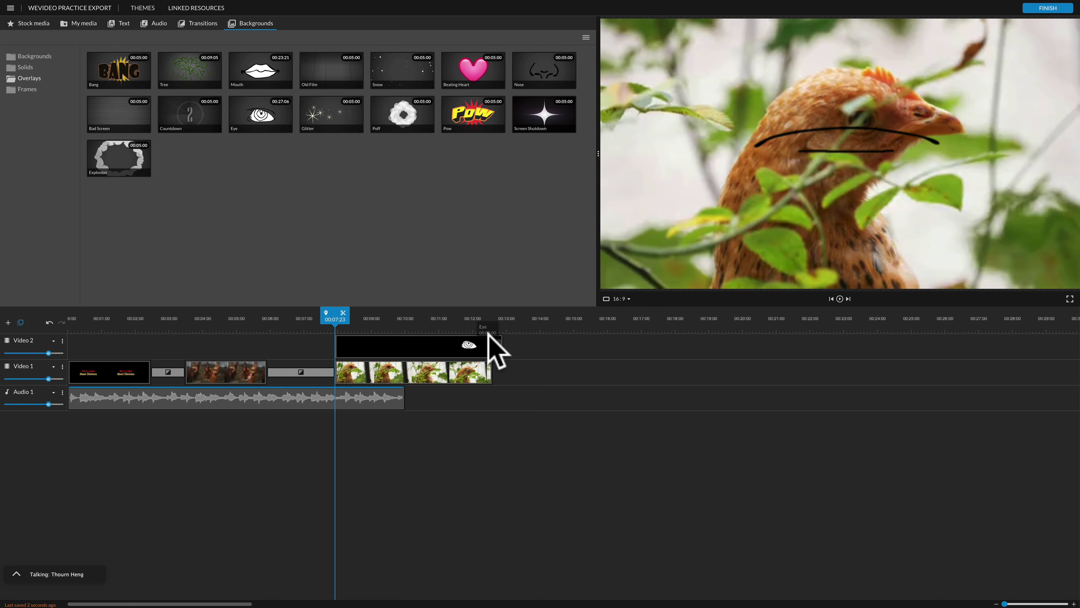
{"action": "left_click", "coordinate": [840, 299]}
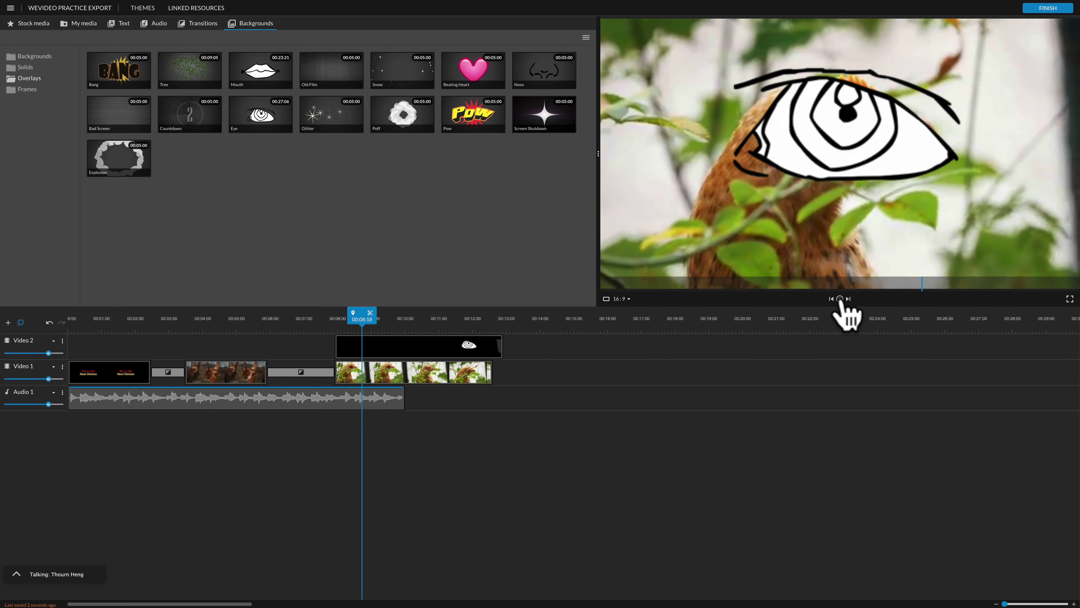
{"action": "left_click", "coordinate": [841, 299]}
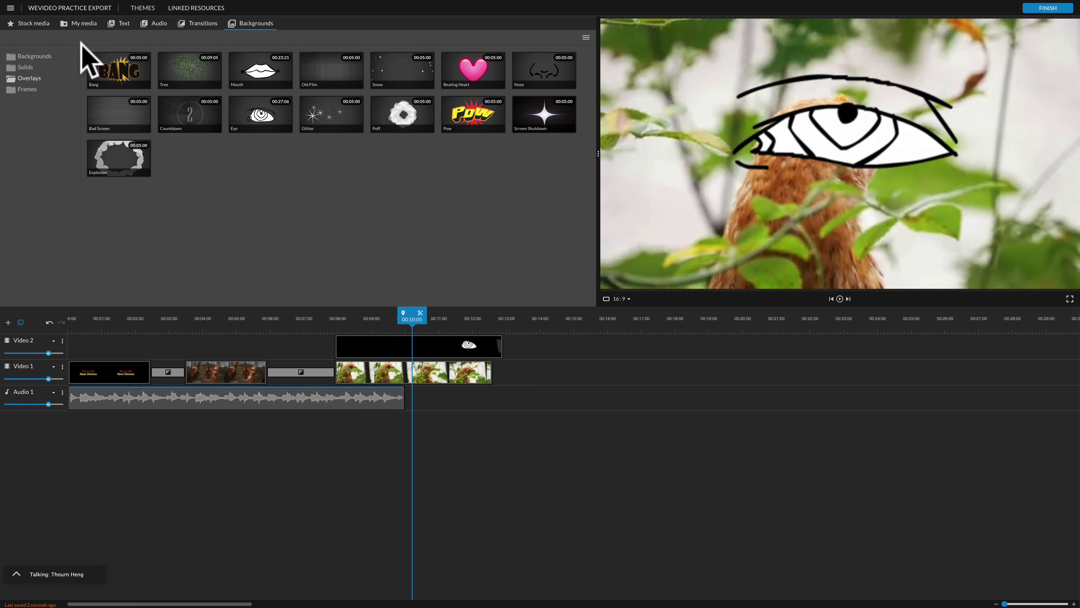
Replace the Eye overlay on Video 2 with the social media handle clip from My media, and preview it
{"action": "left_click", "coordinate": [85, 26]}
{"action": "left_click_drag", "start_coordinate": [325, 81], "coordinate": [354, 371]}
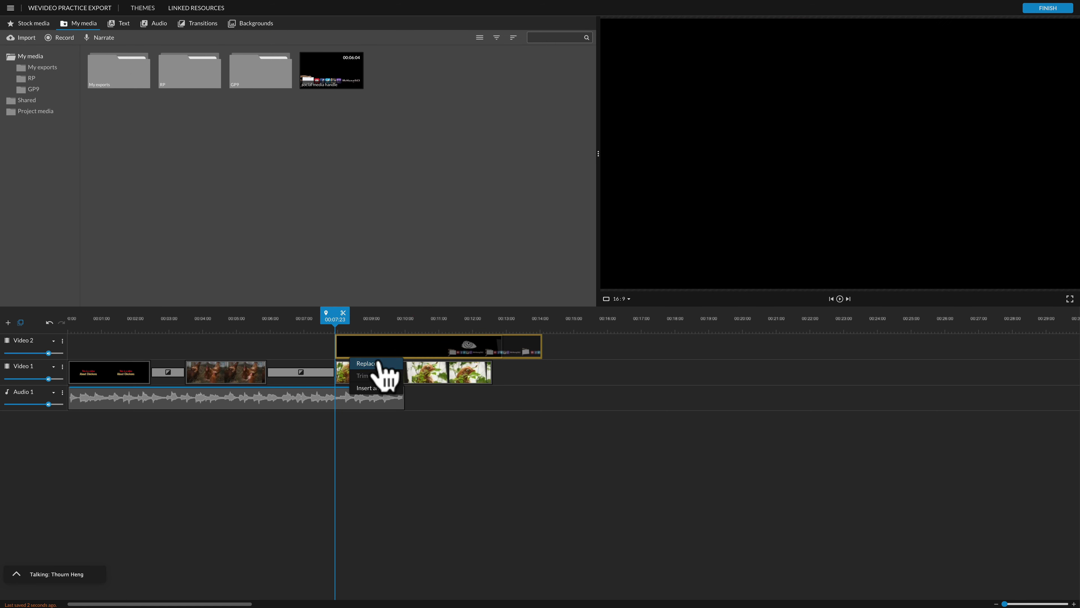
{"action": "left_click", "coordinate": [840, 299]}
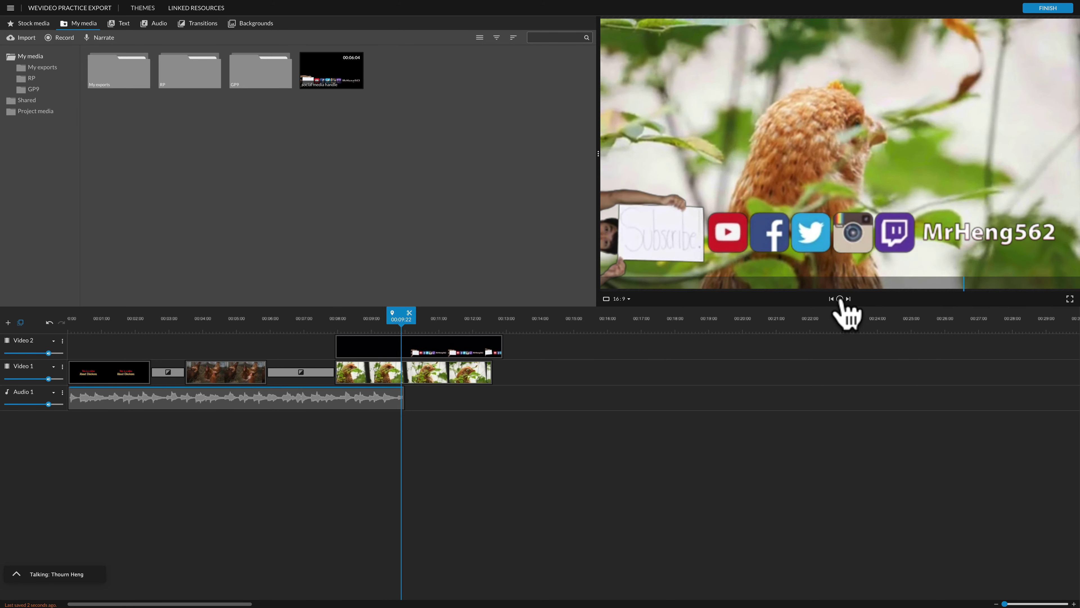
{"action": "left_click", "coordinate": [840, 298]}
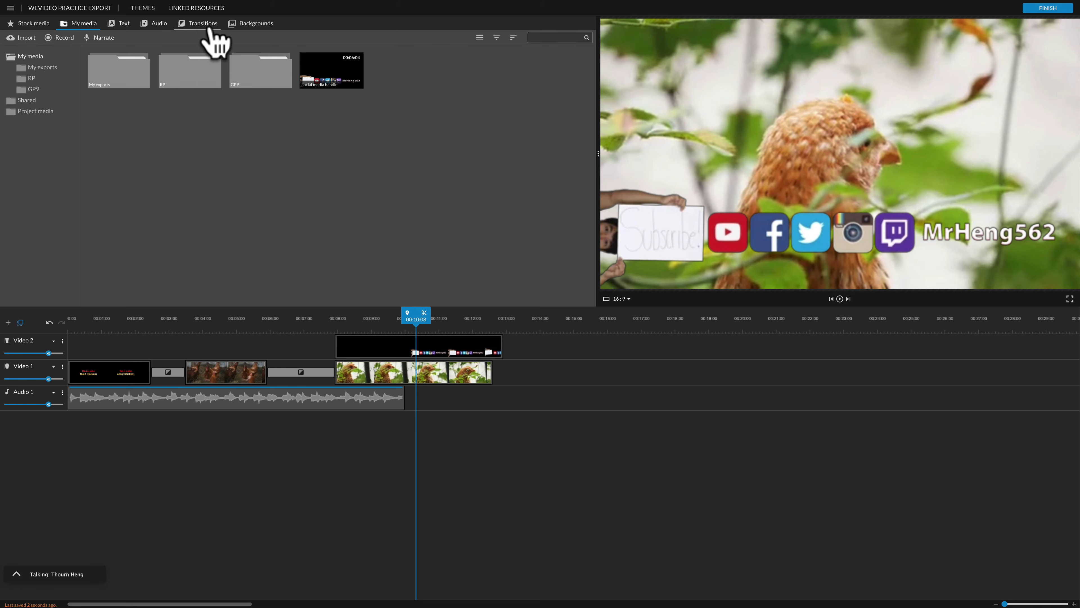
Place the 35mm Film frame on Video 2 above the "Hens on a private farm" clip and trim it to that clip's end
{"action": "left_click", "coordinate": [259, 23]}
{"action": "left_click", "coordinate": [25, 89]}
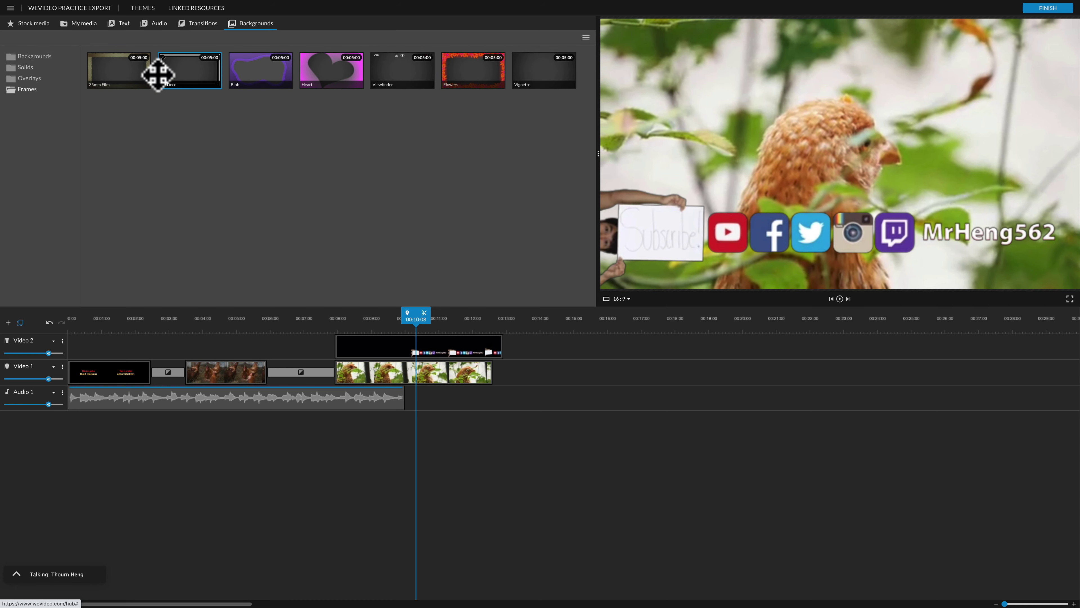
{"action": "left_click_drag", "start_coordinate": [115, 72], "coordinate": [185, 345]}
{"action": "left_click_drag", "start_coordinate": [321, 349], "coordinate": [266, 350]}
Preview the 35mm Film frame from 00:03:04 over the private farm clip, and delete the frame from Video 2
{"action": "left_click", "coordinate": [175, 327]}
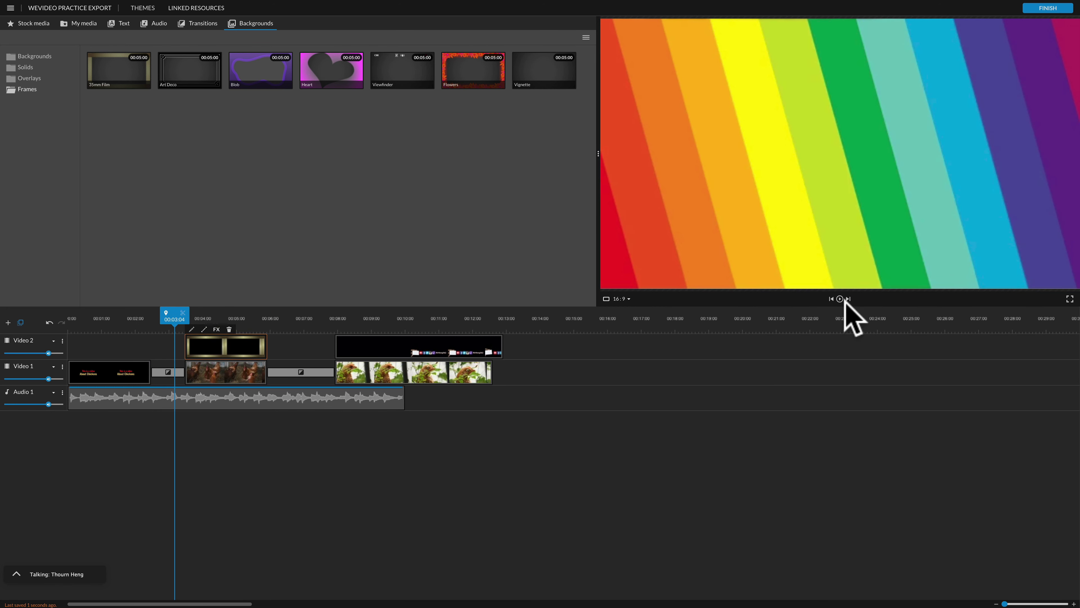
{"action": "left_click", "coordinate": [840, 298]}
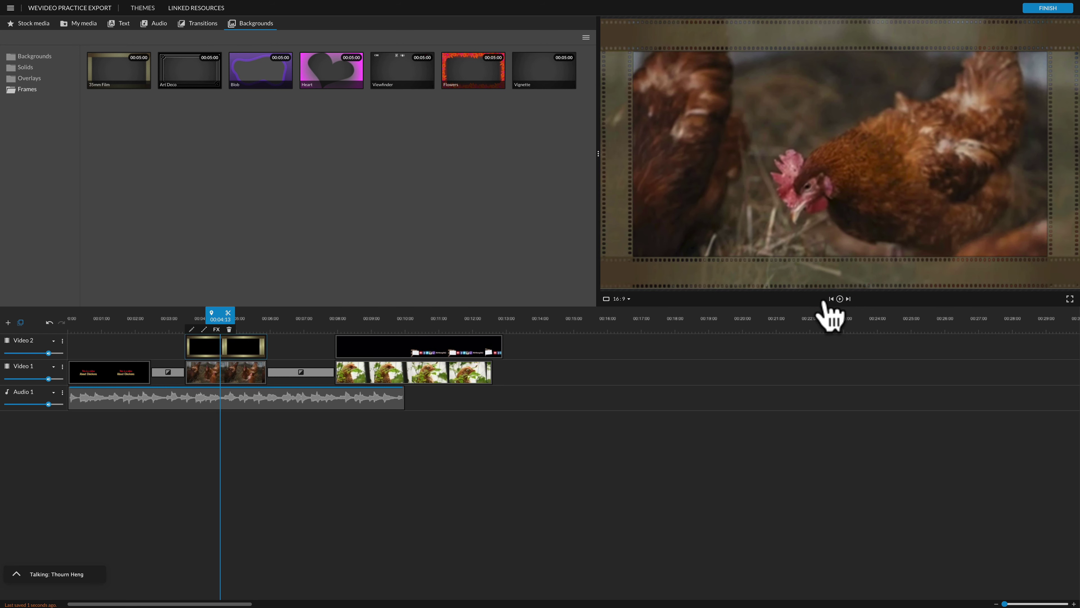
{"action": "left_click", "coordinate": [839, 299]}
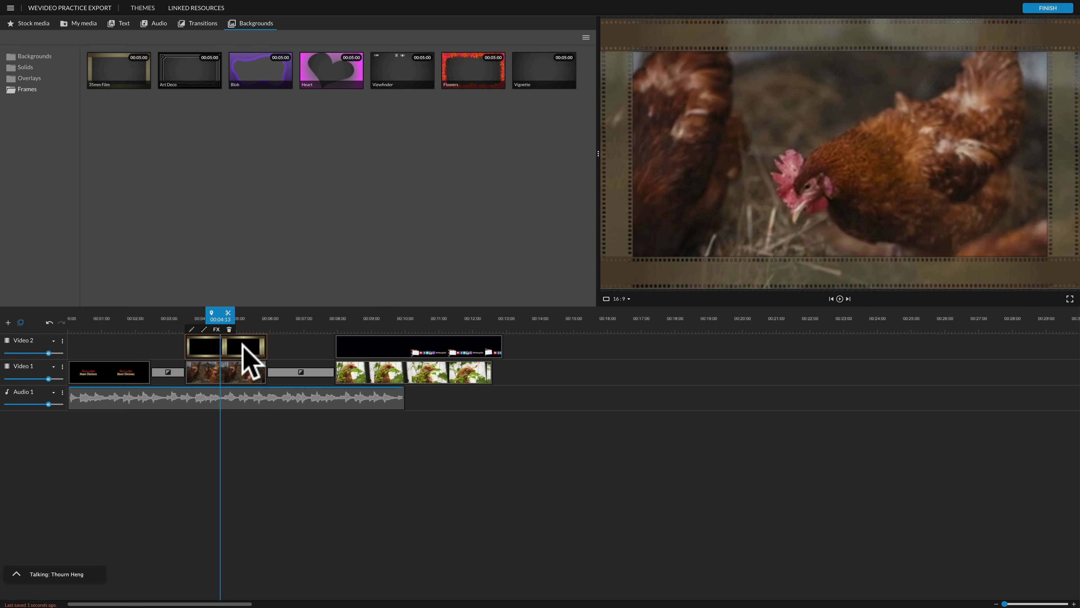
{"action": "left_click", "coordinate": [229, 329]}
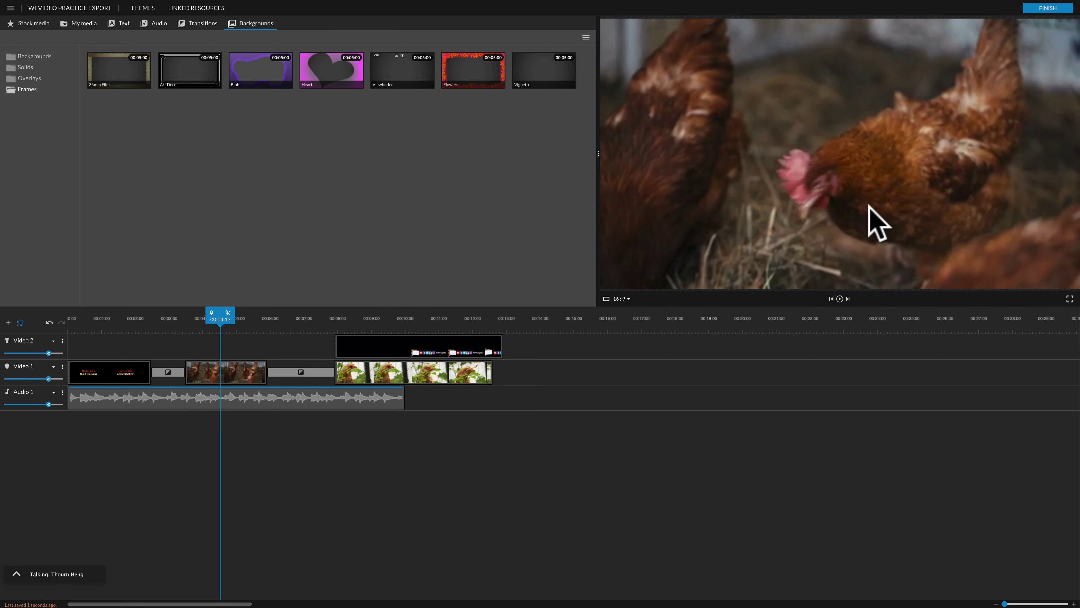
{"action": "left_click", "coordinate": [254, 25]}
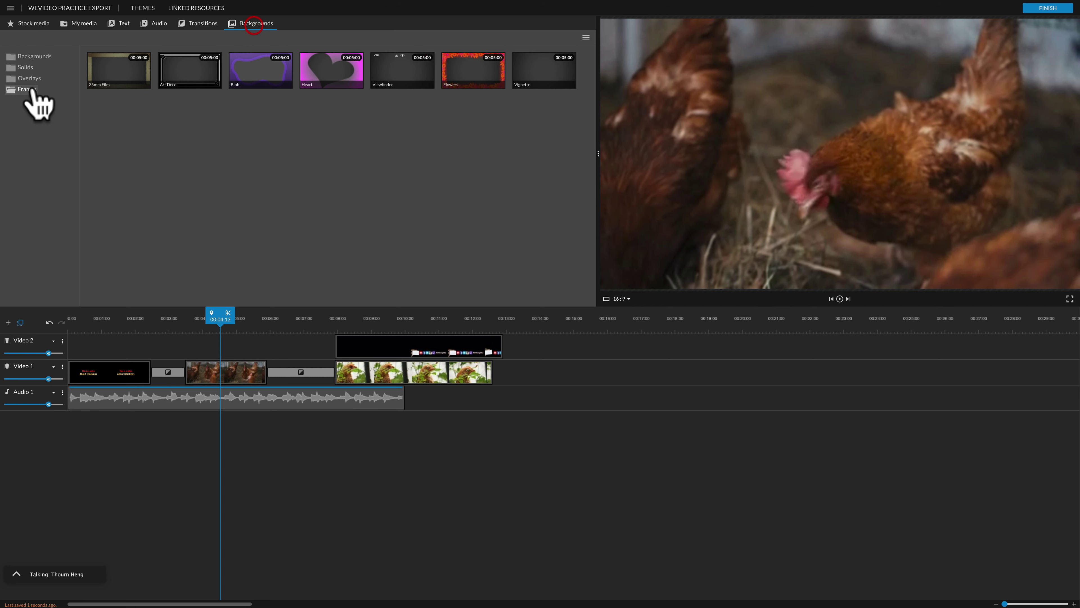
{"action": "left_click", "coordinate": [29, 79]}
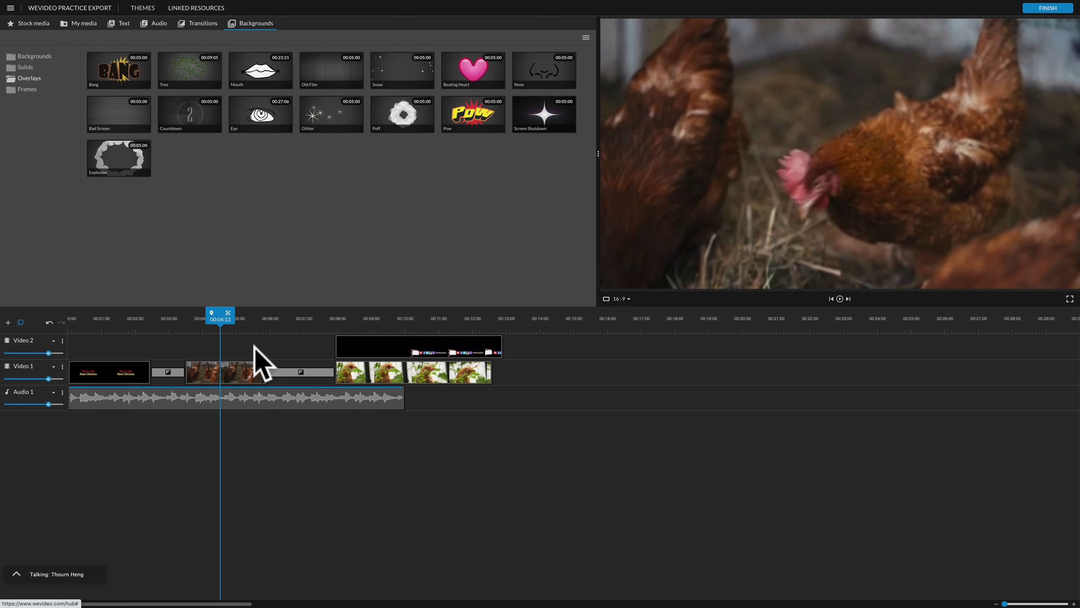
{"action": "left_click", "coordinate": [23, 67]}
{"action": "left_click", "coordinate": [28, 58]}
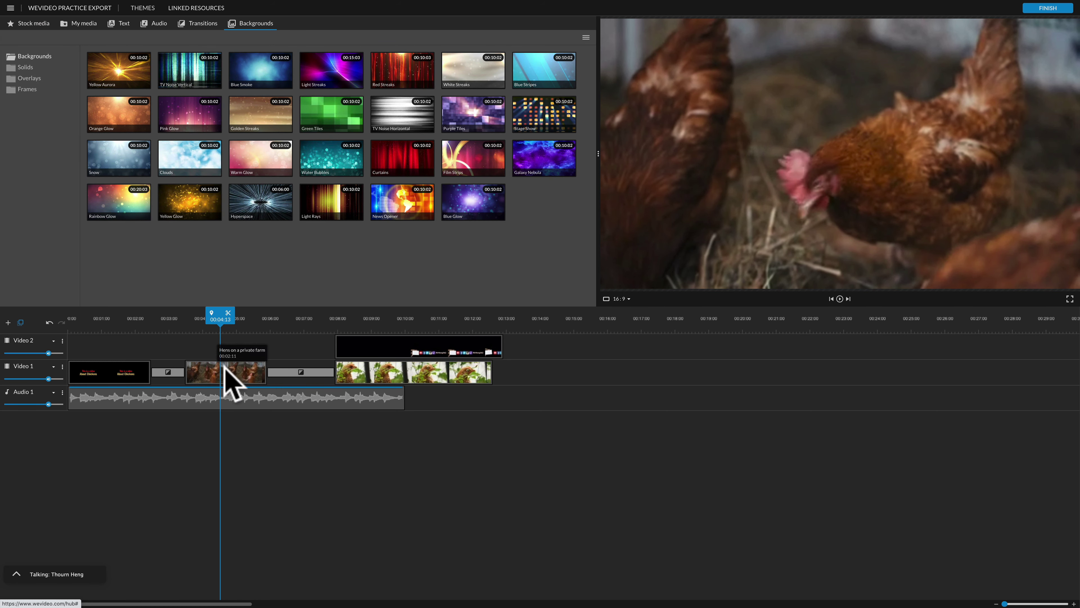
{"action": "mouse_move", "coordinate": [229, 374]}
{"action": "left_mouse_down"}
{"action": "mouse_move", "coordinate": [224, 354]}
{"action": "mouse_move", "coordinate": [231, 363]}
{"action": "left_mouse_up"}
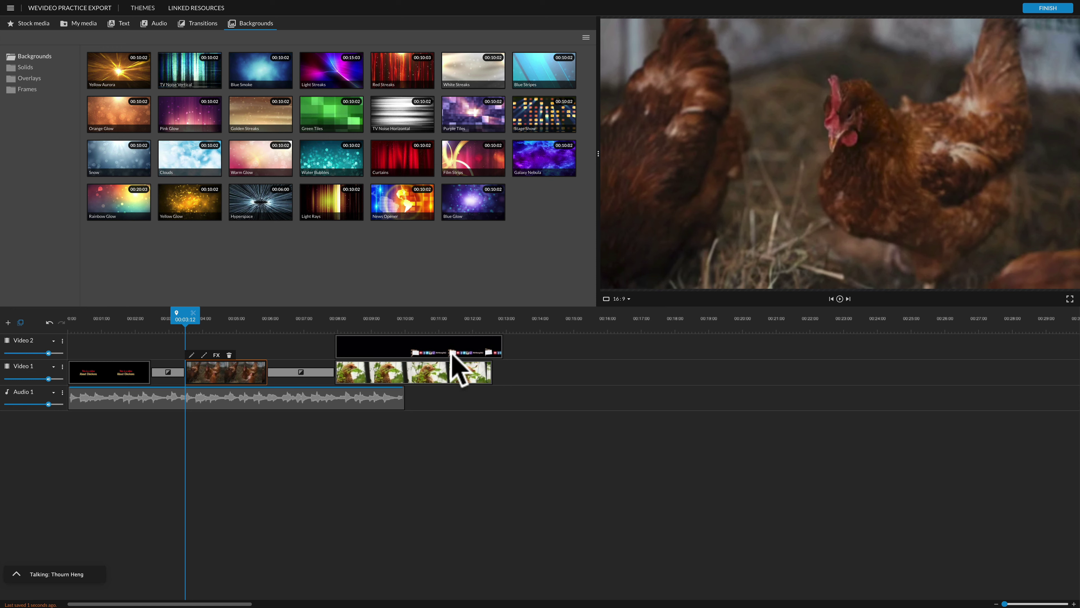
Trim the "Hen looking around" clip to end at 00:10:00, and make the social media handle clip run from 00:03:12 to 00:10:00
{"action": "left_click", "coordinate": [492, 373]}
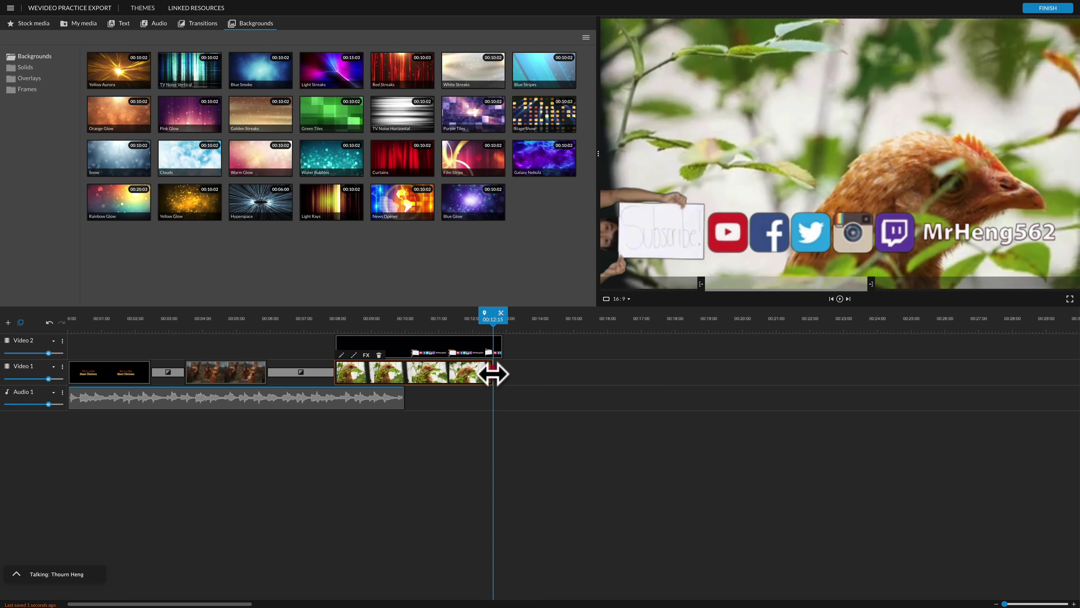
{"action": "left_click_drag", "start_coordinate": [492, 373], "coordinate": [235, 348]}
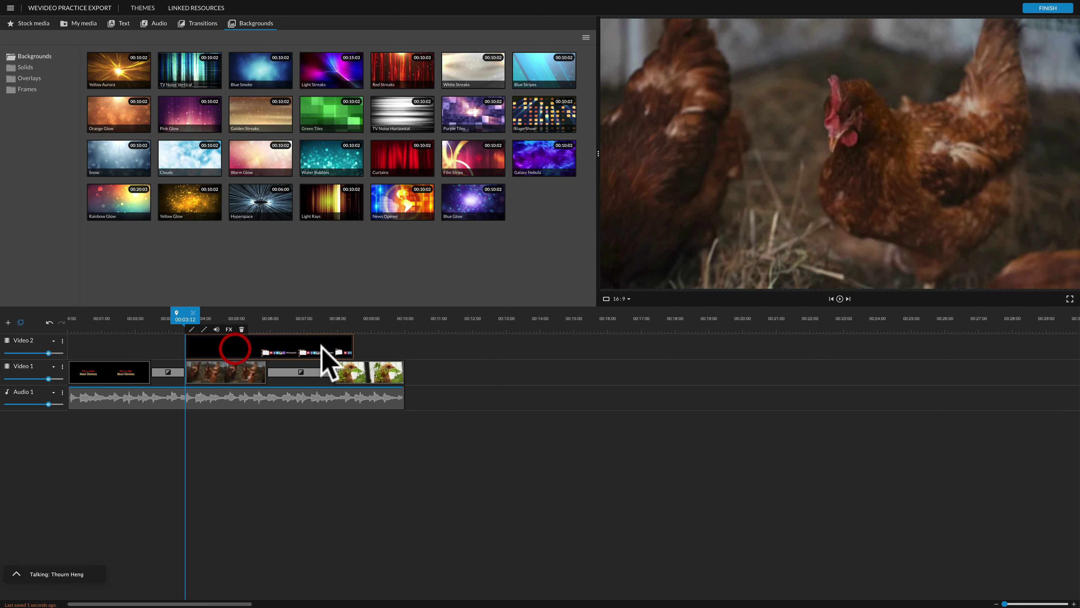
{"action": "left_click_drag", "start_coordinate": [354, 349], "coordinate": [404, 349]}
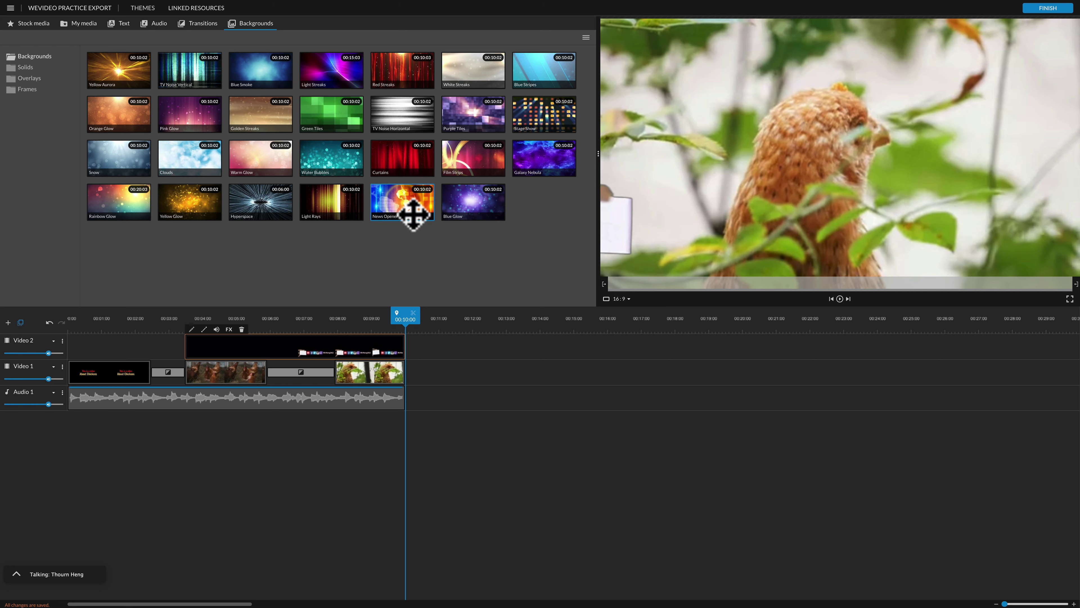
Open the project's export settings and choose the third thumbnail, the hen with the social media icons
{"action": "left_click", "coordinate": [1048, 9]}
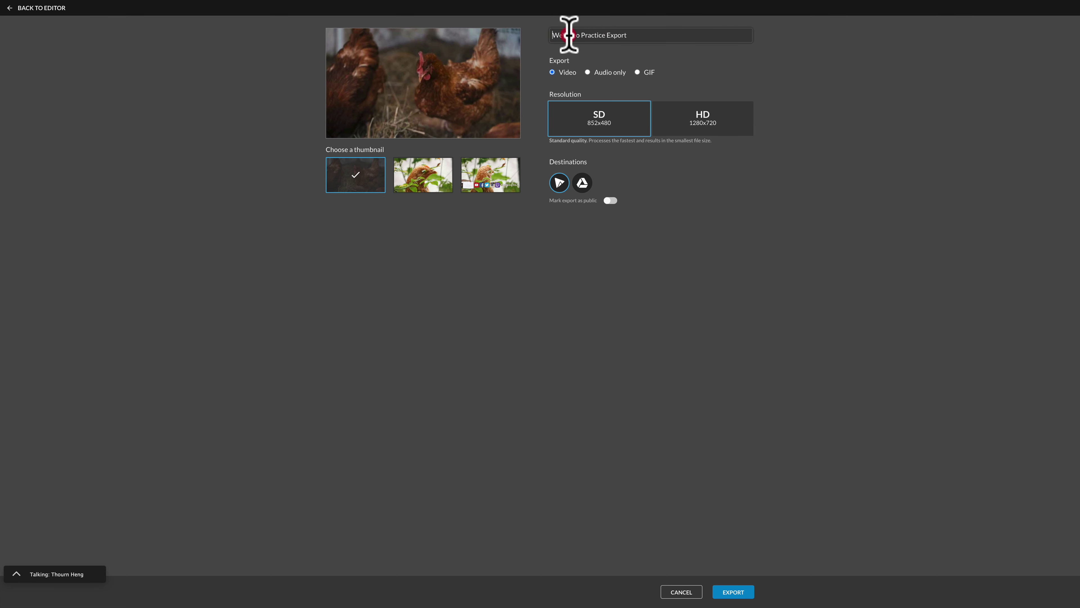
{"action": "left_click_drag", "start_coordinate": [570, 35], "coordinate": [612, 29]}
{"action": "left_click", "coordinate": [658, 34]}
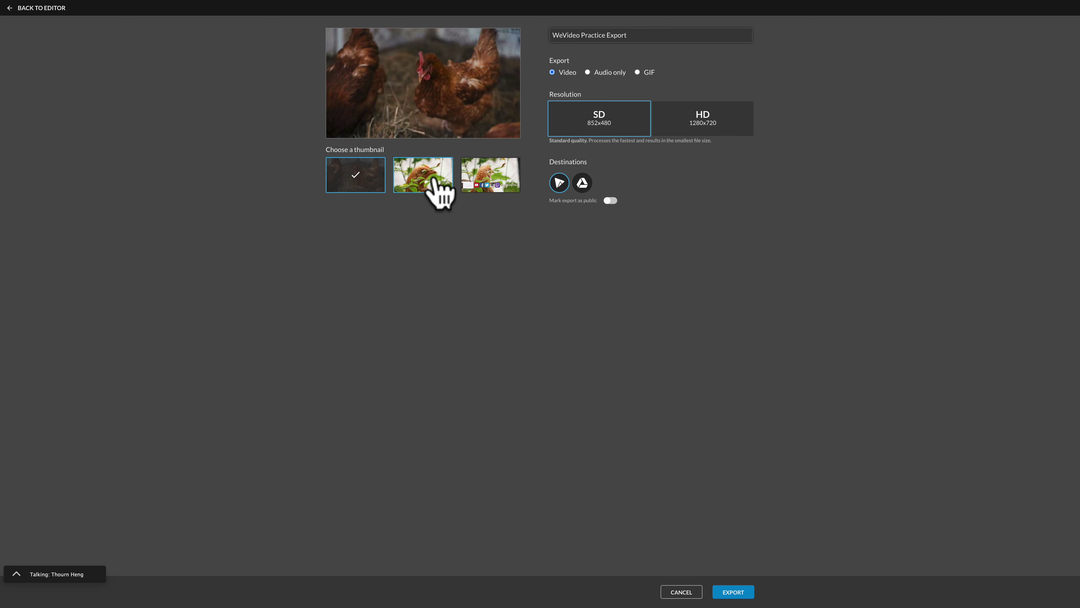
{"action": "left_click", "coordinate": [496, 179]}
{"action": "left_click", "coordinate": [397, 181]}
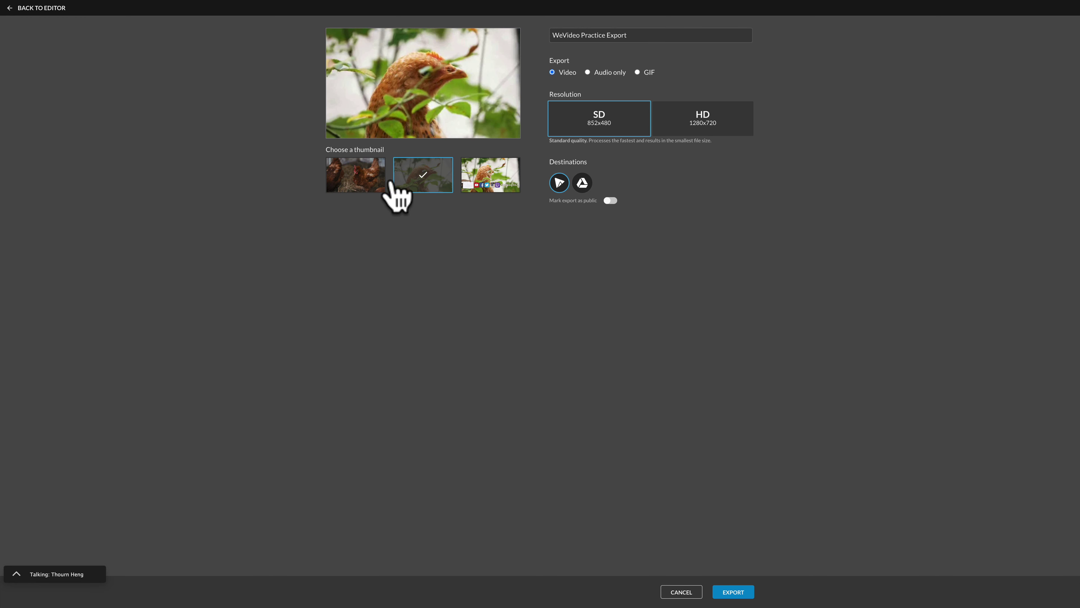
{"action": "left_click", "coordinate": [356, 177]}
{"action": "left_click", "coordinate": [410, 181]}
{"action": "left_click", "coordinate": [510, 177]}
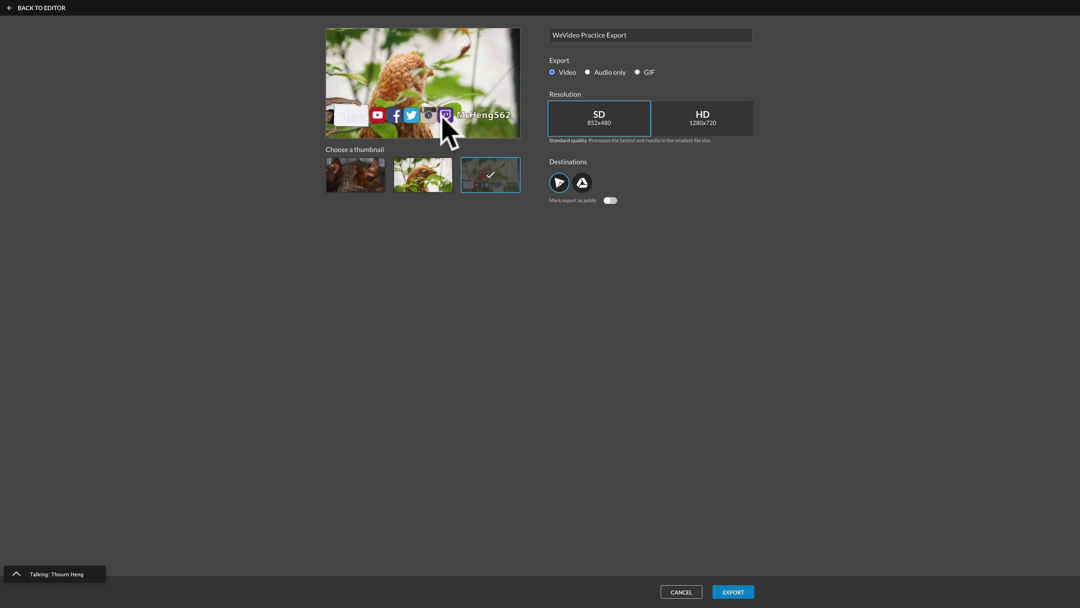
Set WeVideo as the export destination, toggle the public export option, and export the project as an SD 852x480 video
{"action": "left_click", "coordinate": [559, 185]}
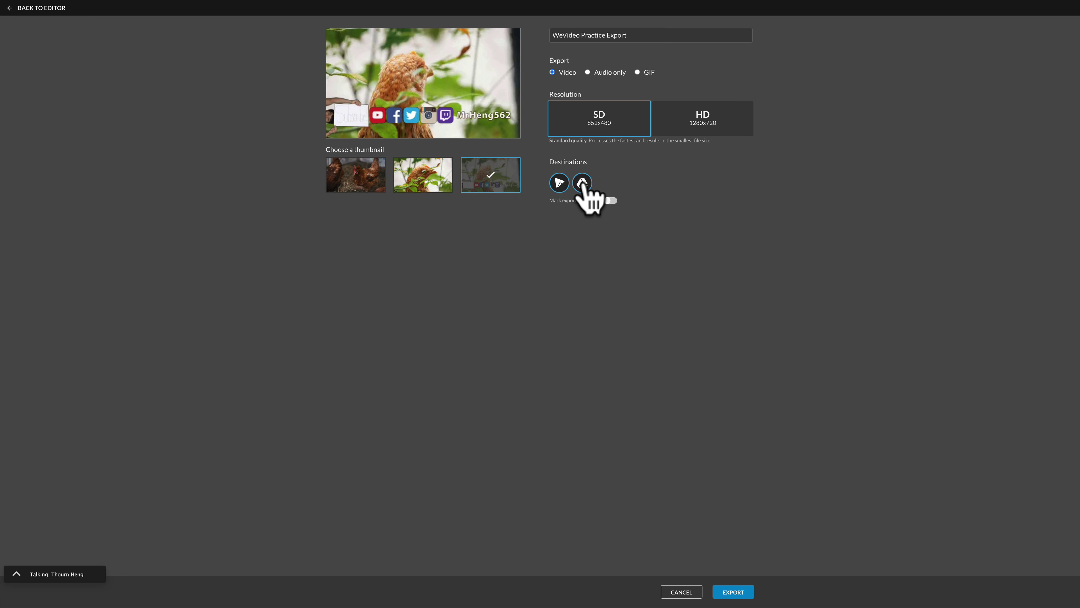
{"action": "left_click", "coordinate": [582, 183]}
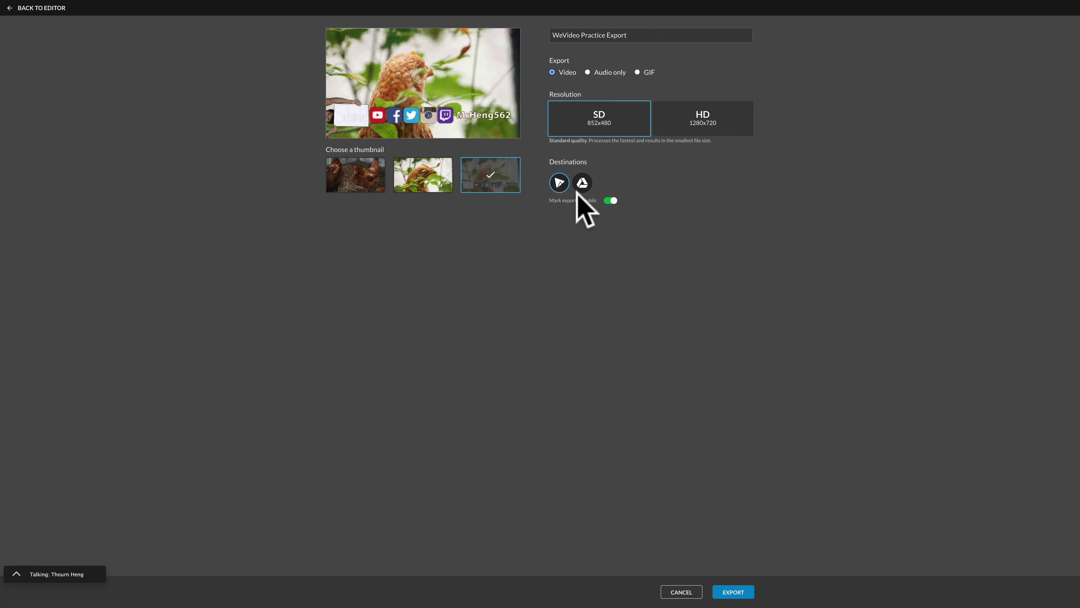
{"action": "left_click", "coordinate": [611, 201]}
{"action": "left_click", "coordinate": [559, 183]}
{"action": "left_click", "coordinate": [738, 592]}
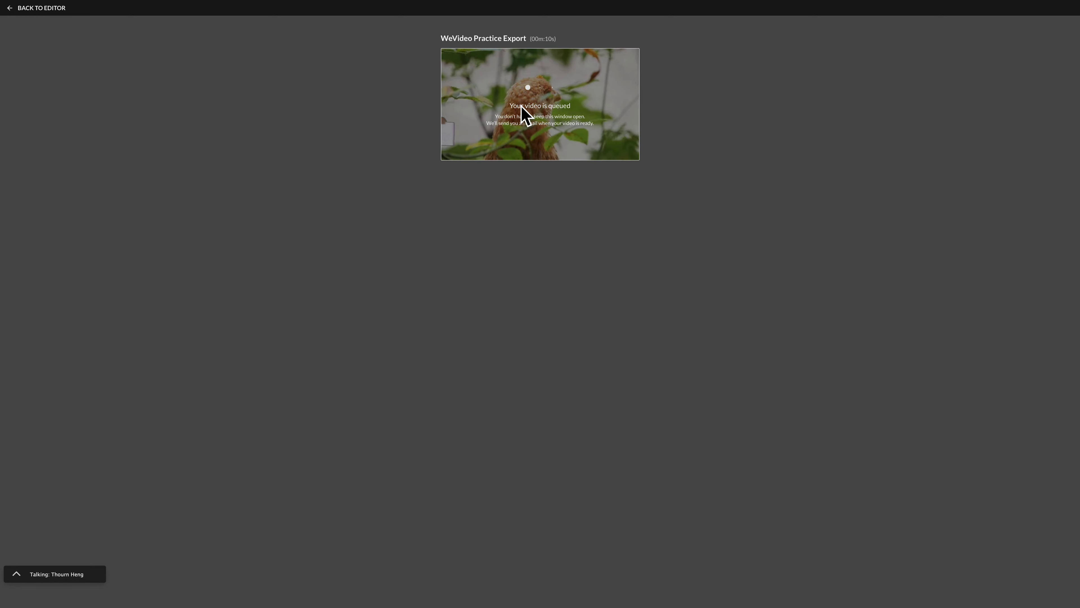
Return to the editor and open the My exports folder in My media to look for the exported video
{"action": "left_click", "coordinate": [13, 9]}
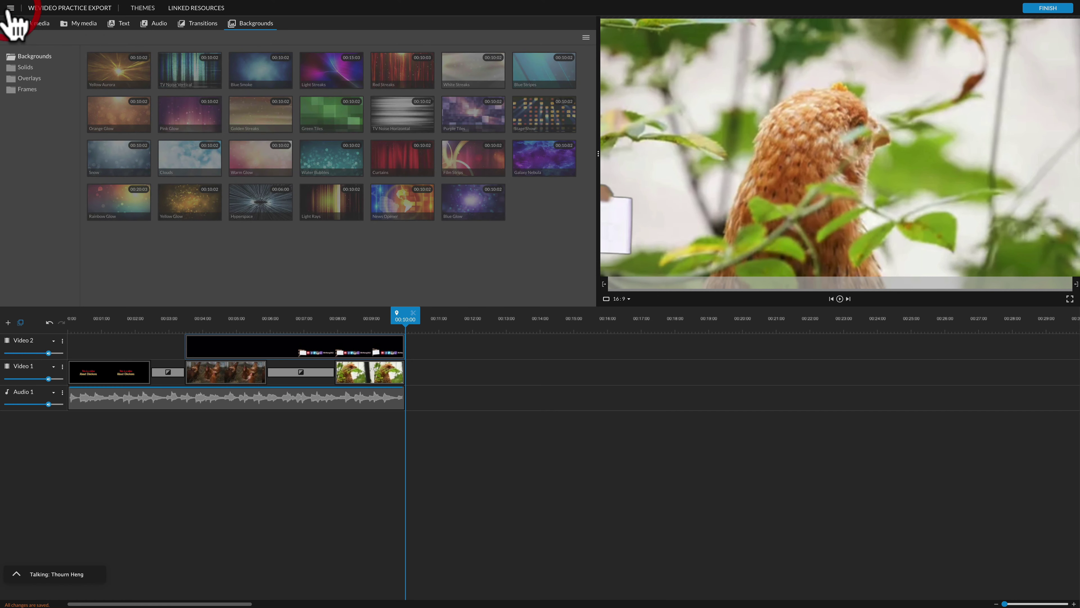
{"action": "left_click", "coordinate": [82, 26]}
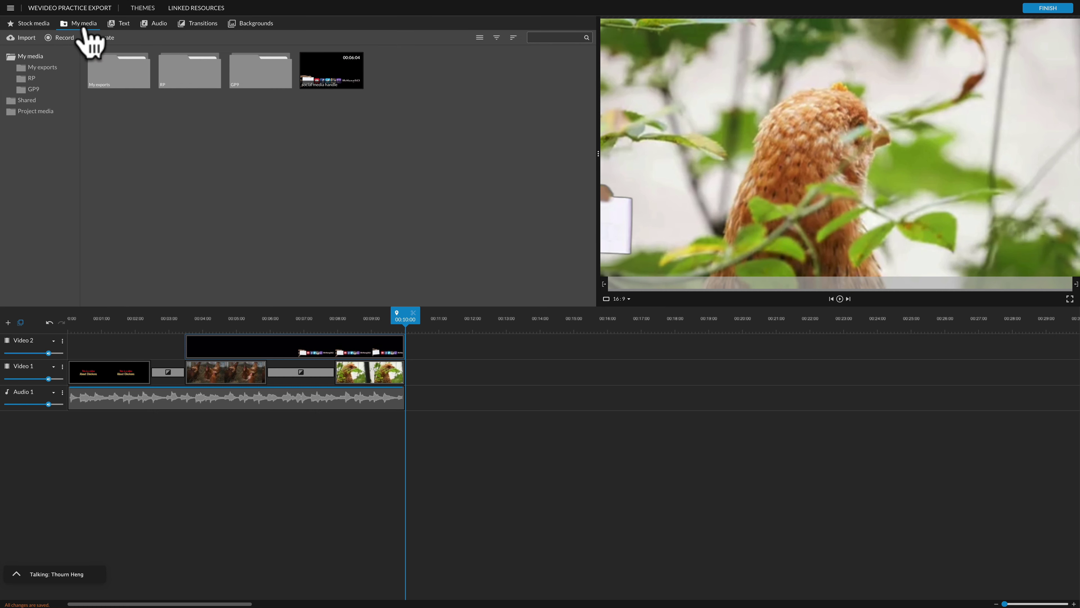
{"action": "left_click", "coordinate": [42, 67]}
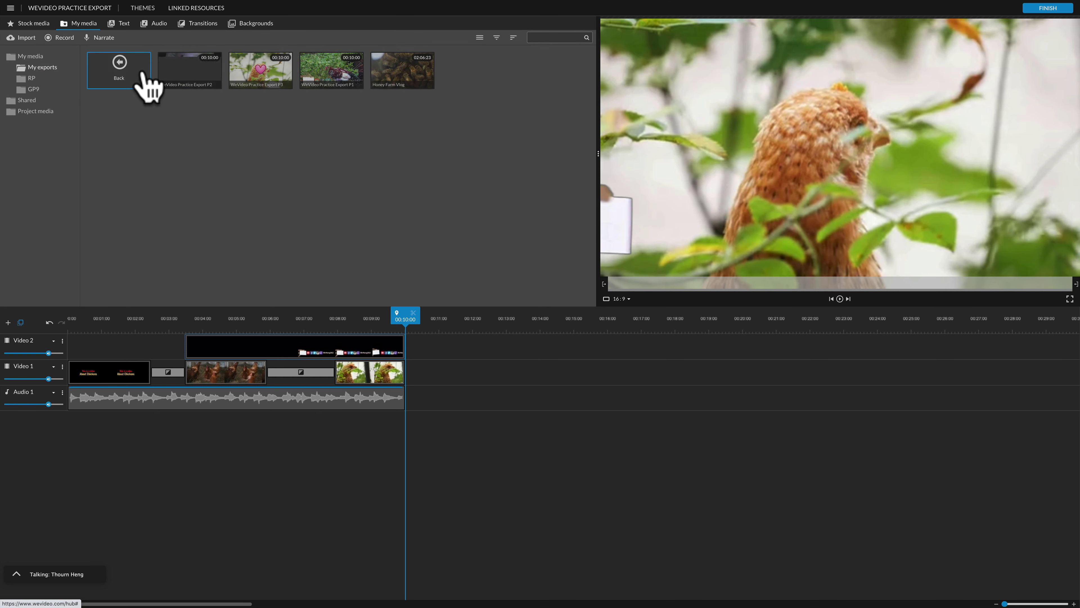
Check the first exported video in the My exports folder and exit the editor's full-screen mode
{"action": "left_click", "coordinate": [187, 83]}
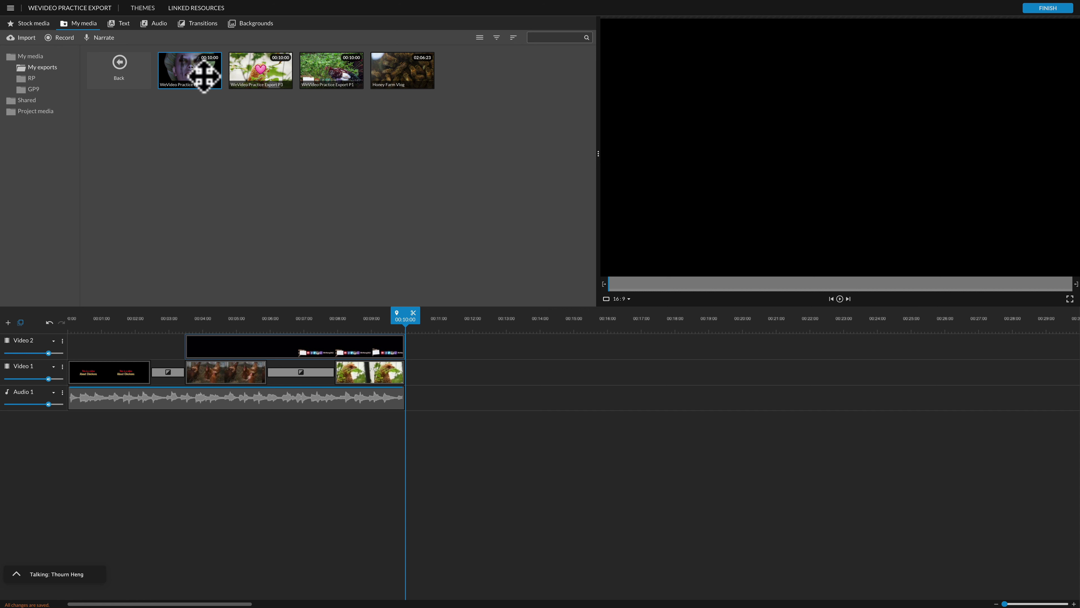
{"action": "left_click", "coordinate": [10, 8]}
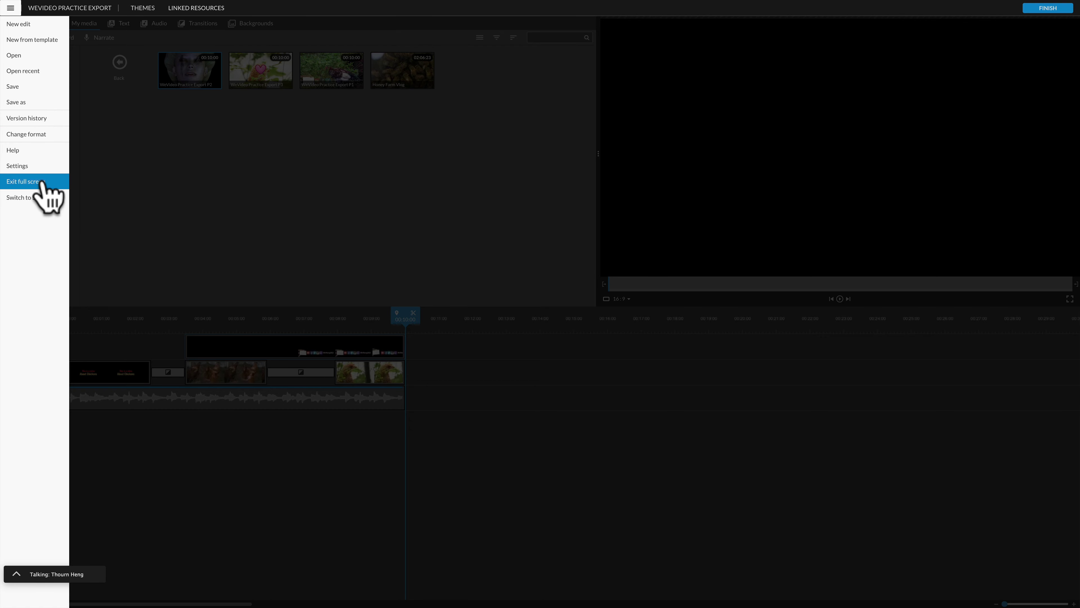
{"action": "left_click", "coordinate": [51, 181]}
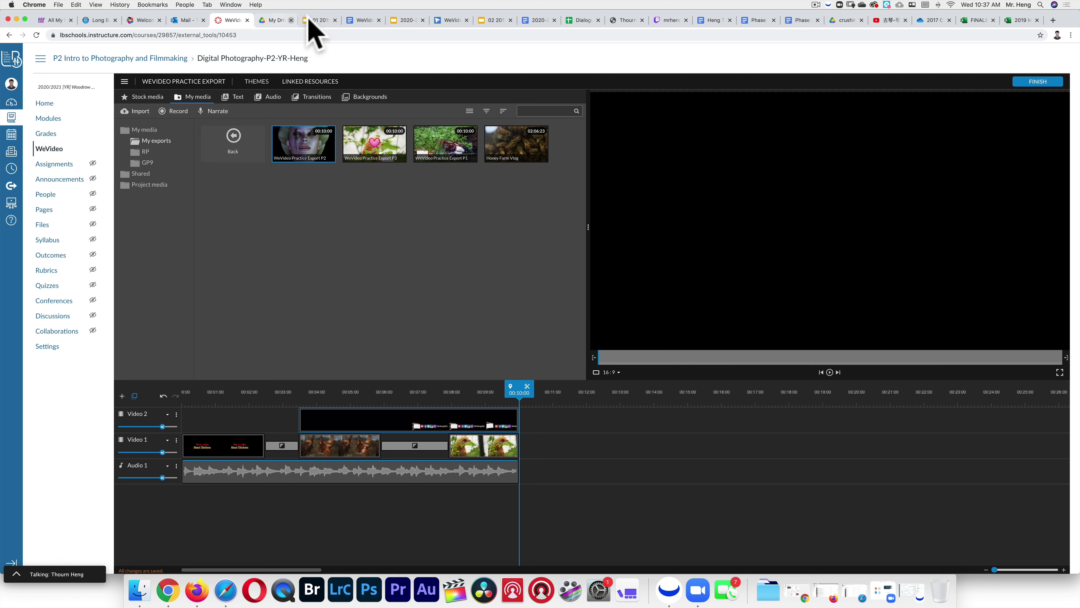
Open the WeVideo Practice Export project for editing from the separate WeVideo dashboard and show its My exports folder
{"action": "left_click", "coordinate": [444, 21]}
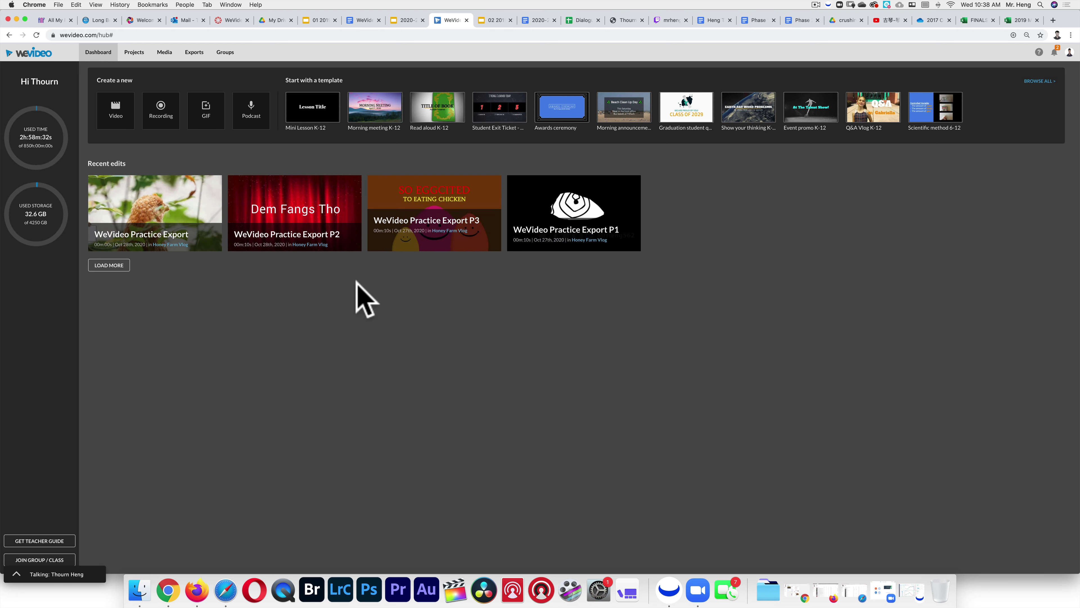
{"action": "mouse_move", "coordinate": [198, 240]}
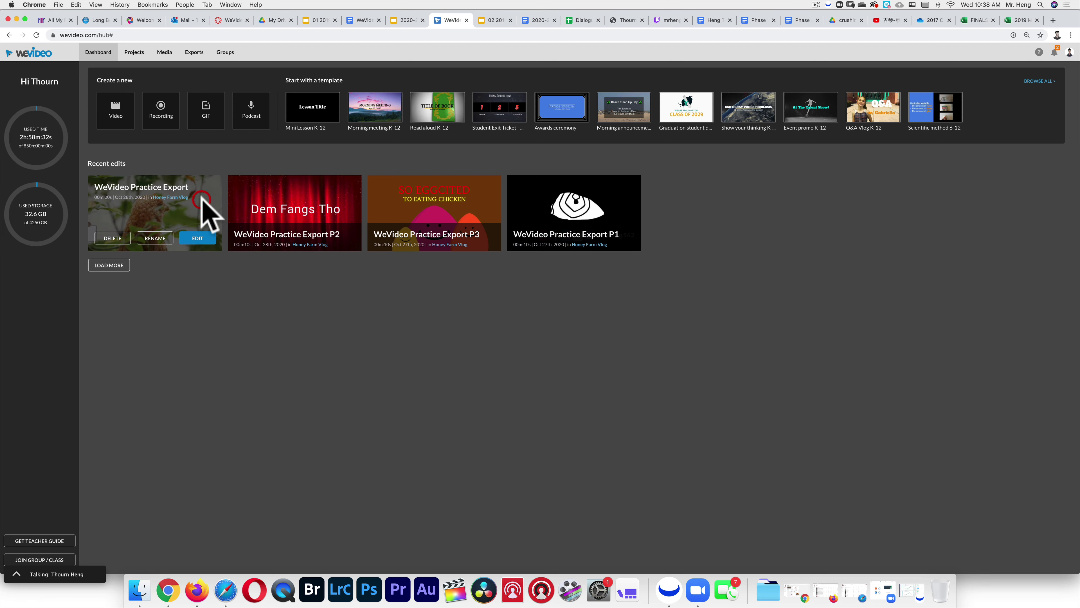
{"action": "left_click", "coordinate": [199, 238]}
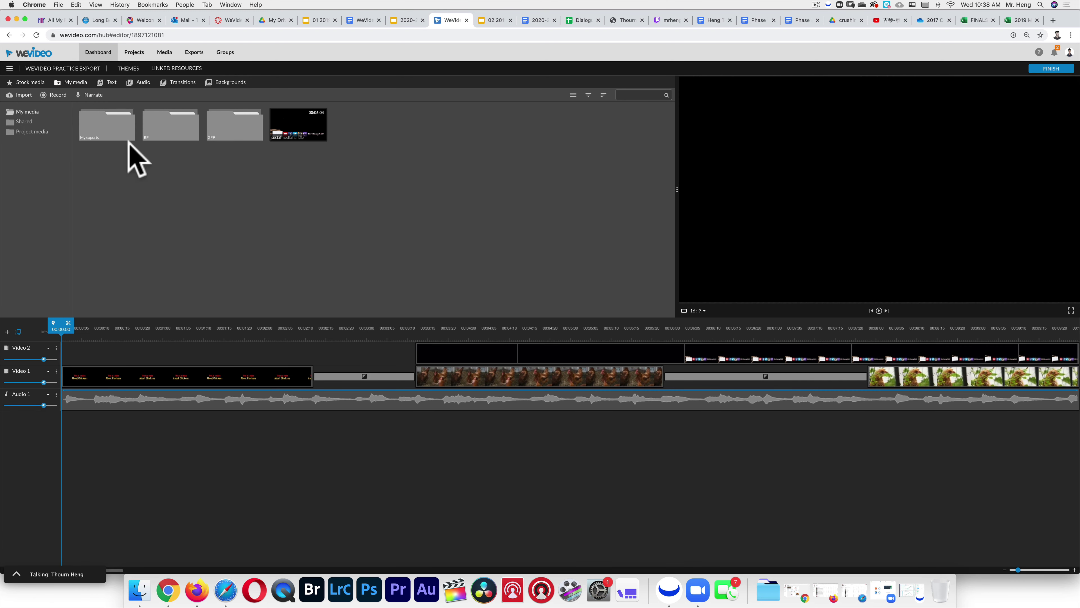
{"action": "double_click", "coordinate": [113, 131]}
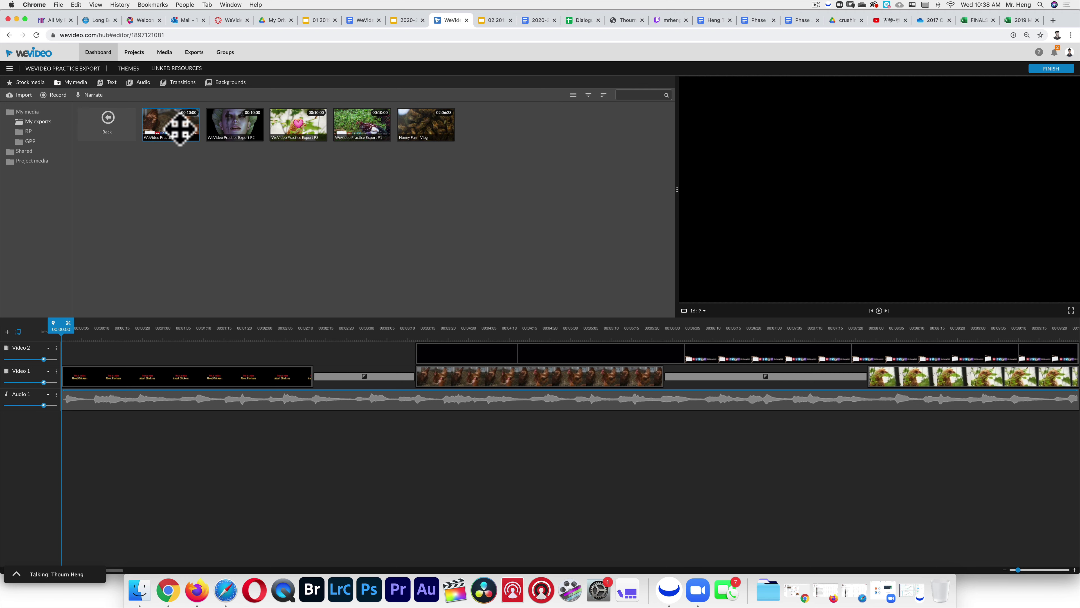
Go to the account's Exports page and open the WeVideo Practice Export video
{"action": "left_click", "coordinate": [194, 53]}
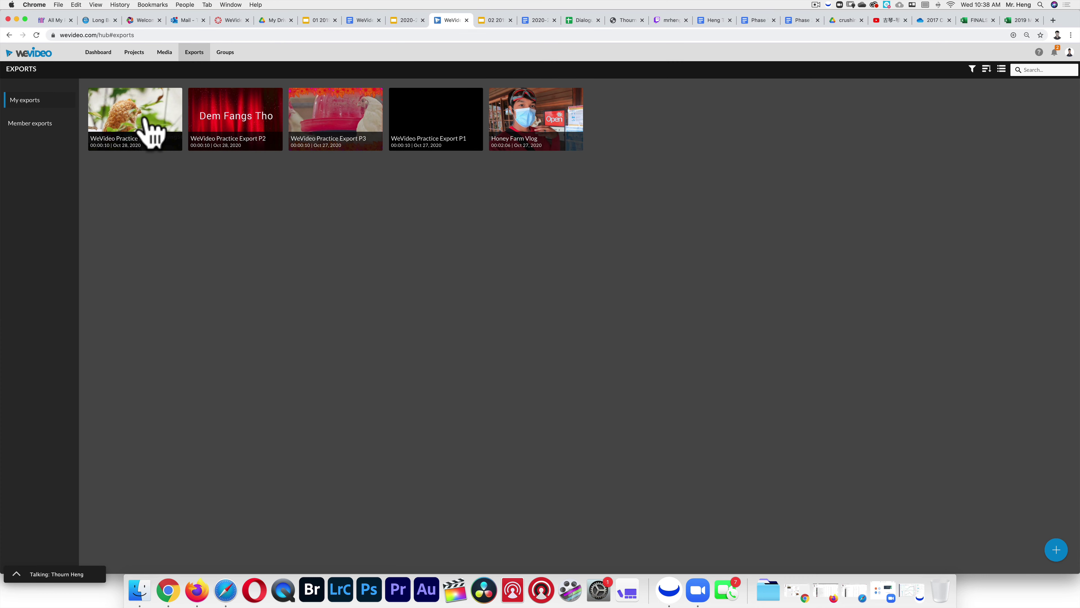
{"action": "left_click", "coordinate": [145, 120]}
{"action": "left_click", "coordinate": [144, 121]}
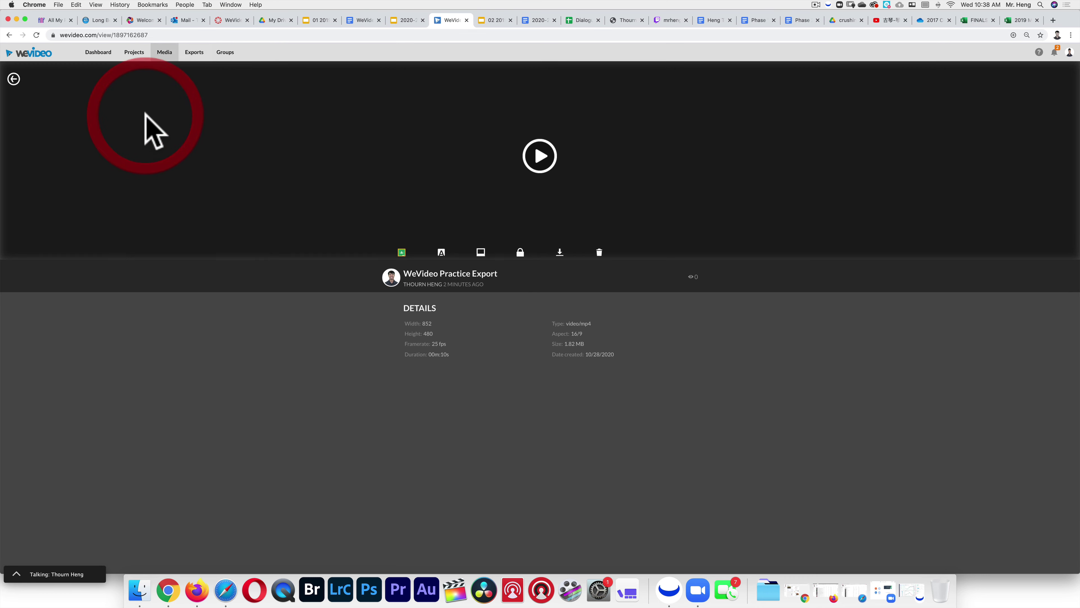
Review the exported video's privacy setting, keep it private, and download the video as an MP4 file
{"action": "left_click", "coordinate": [520, 252]}
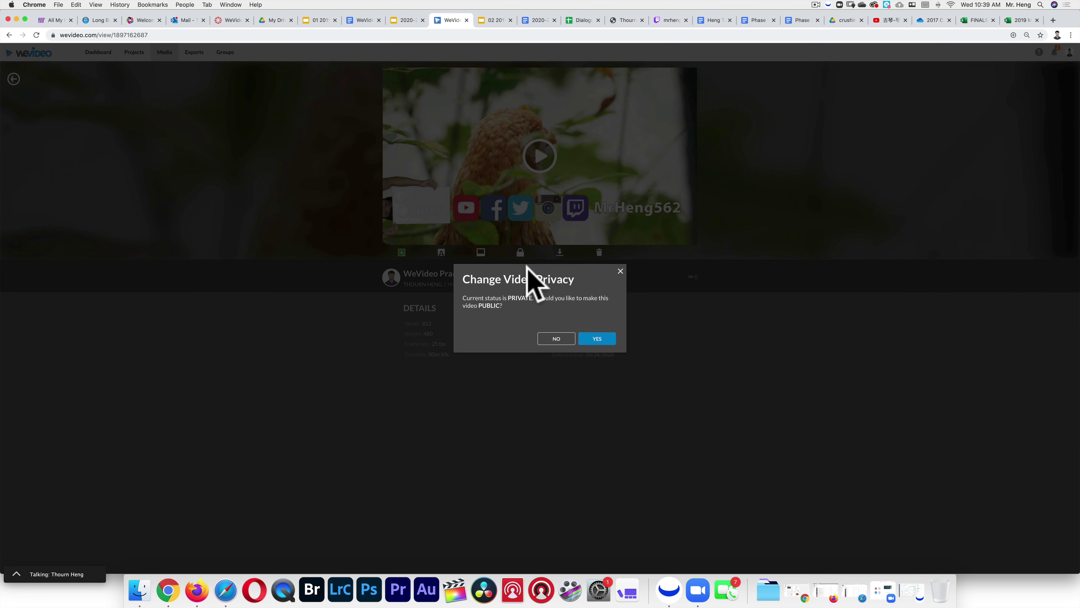
{"action": "left_click", "coordinate": [553, 338]}
{"action": "left_click", "coordinate": [151, 35]}
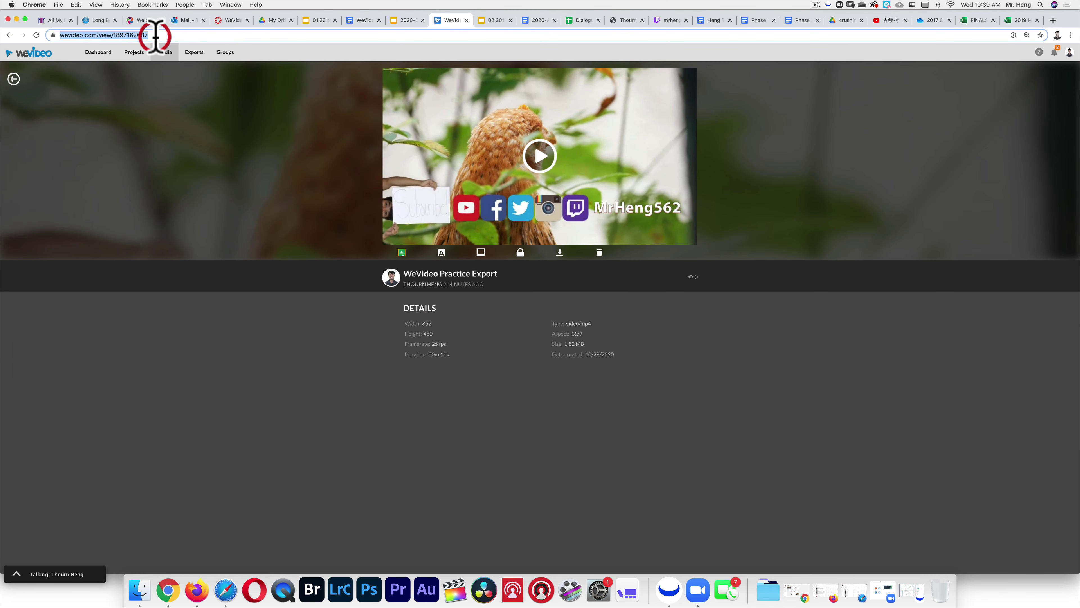
{"action": "left_click", "coordinate": [520, 253]}
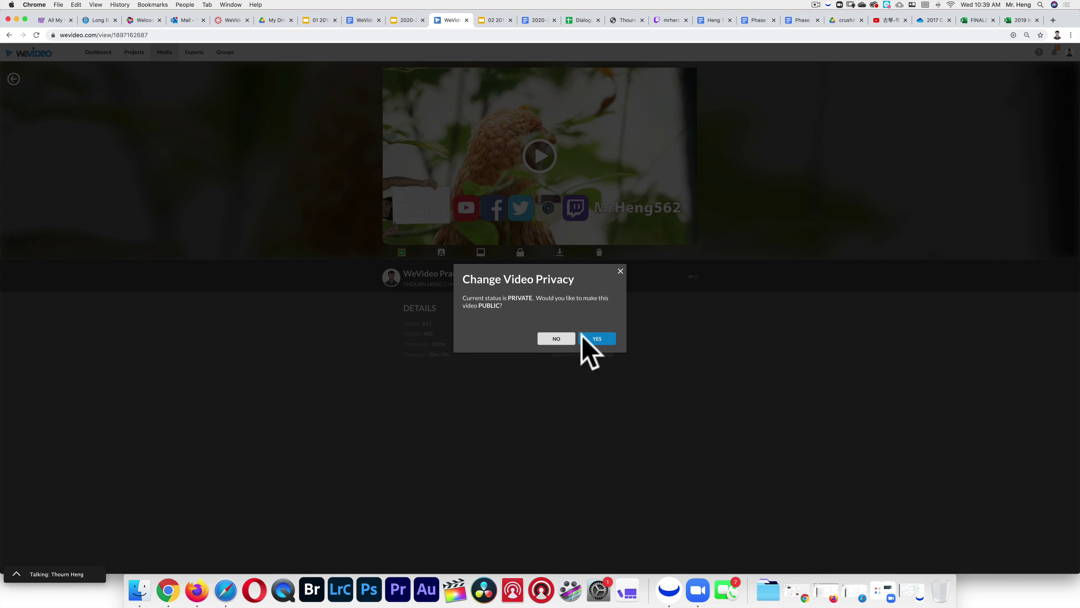
{"action": "left_click", "coordinate": [561, 338]}
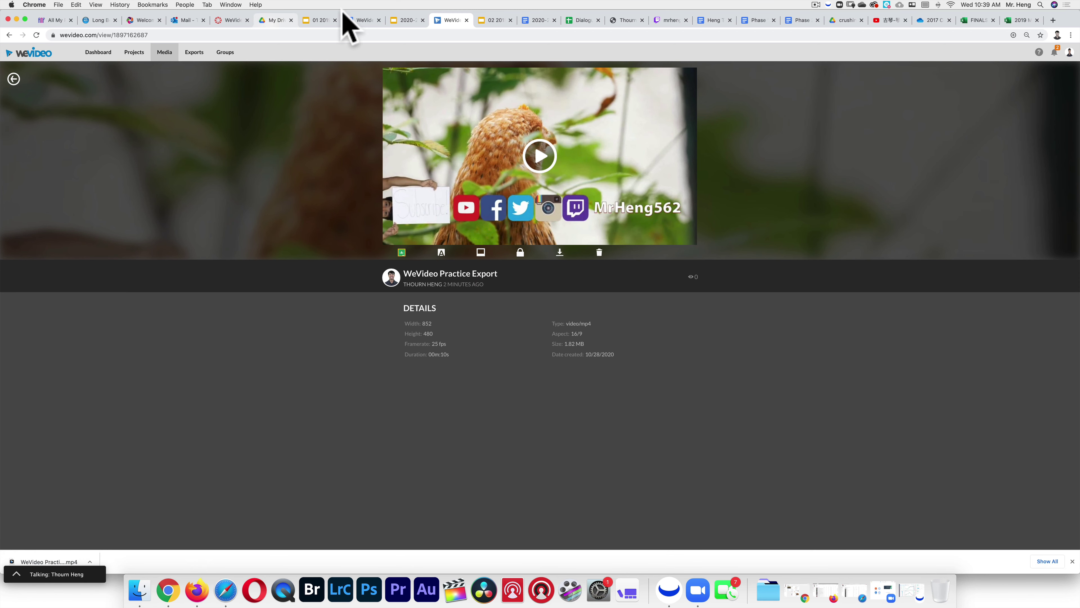
Switch to Google Drive and open the Unit 3: WeVideo folder inside Digital Photography and Filmmaking 1-2
{"action": "left_click", "coordinate": [275, 20]}
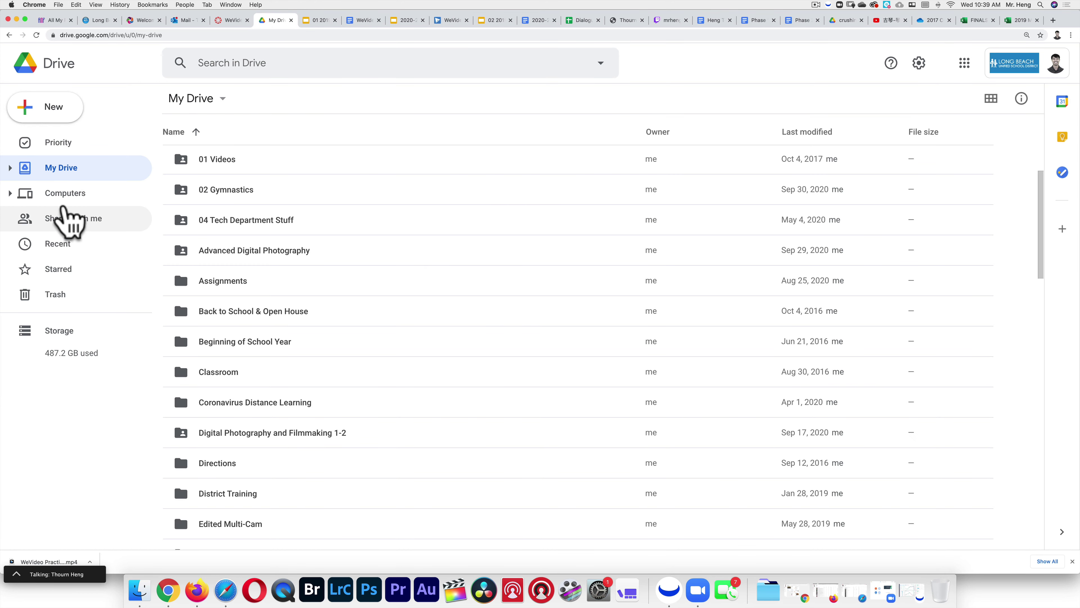
{"action": "double_click", "coordinate": [253, 435]}
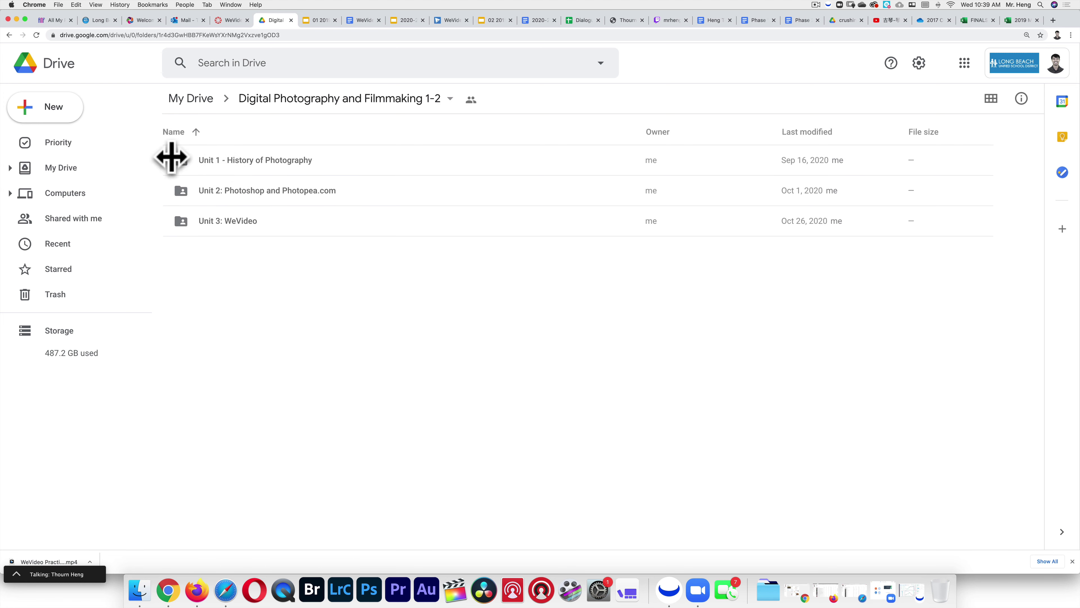
{"action": "left_click", "coordinate": [192, 227]}
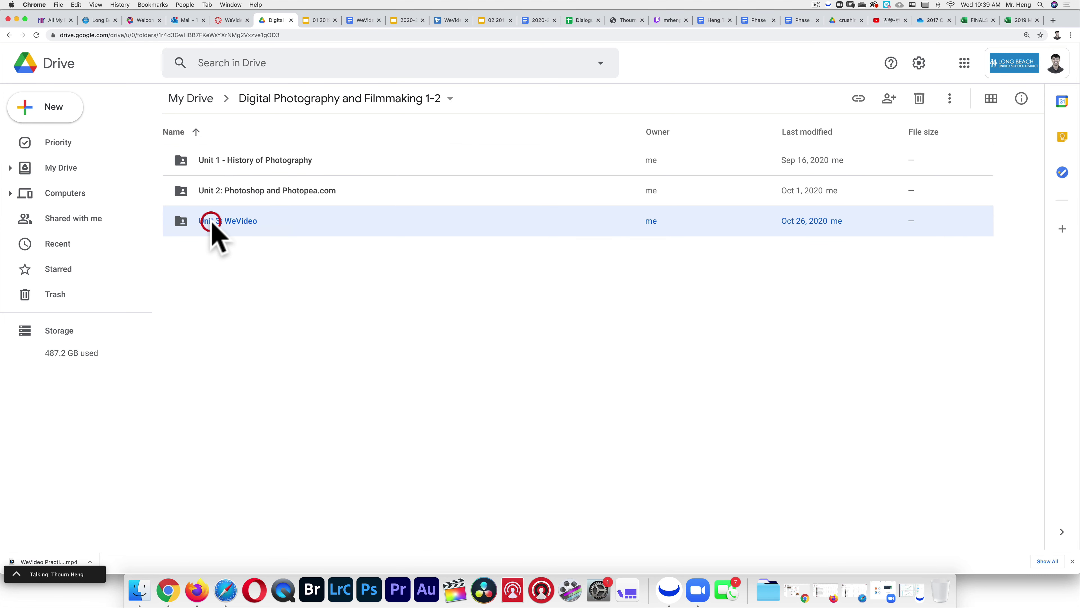
{"action": "double_click", "coordinate": [212, 225]}
Upload WeVideo Practice Export.mp4 from the Mac's Downloads folder in Finder to the Unit 3: WeVideo folder in Google Drive
{"action": "left_click", "coordinate": [139, 589]}
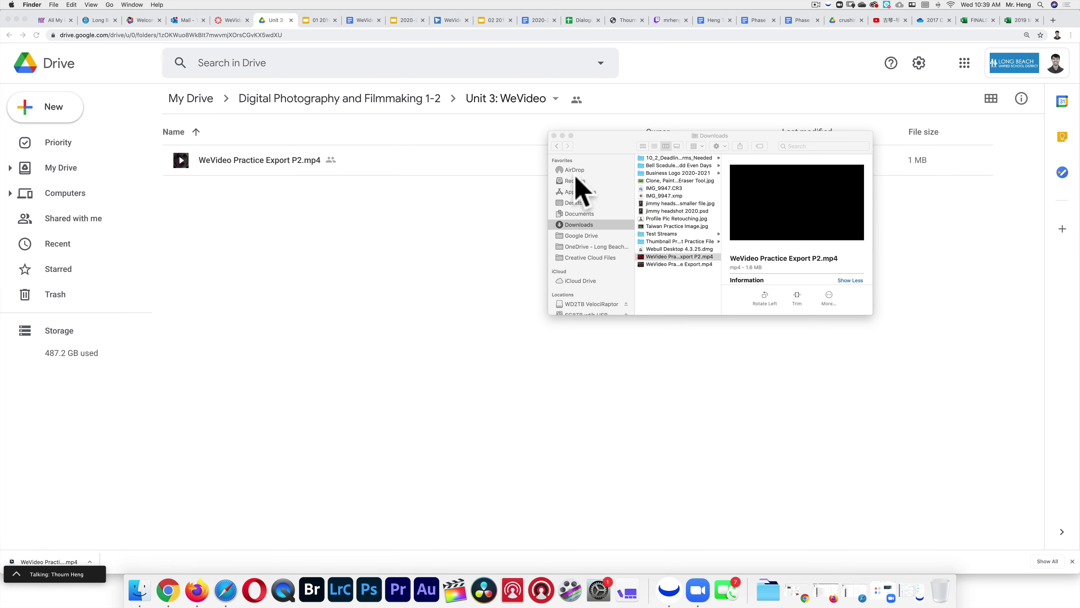
{"action": "left_click", "coordinate": [579, 225]}
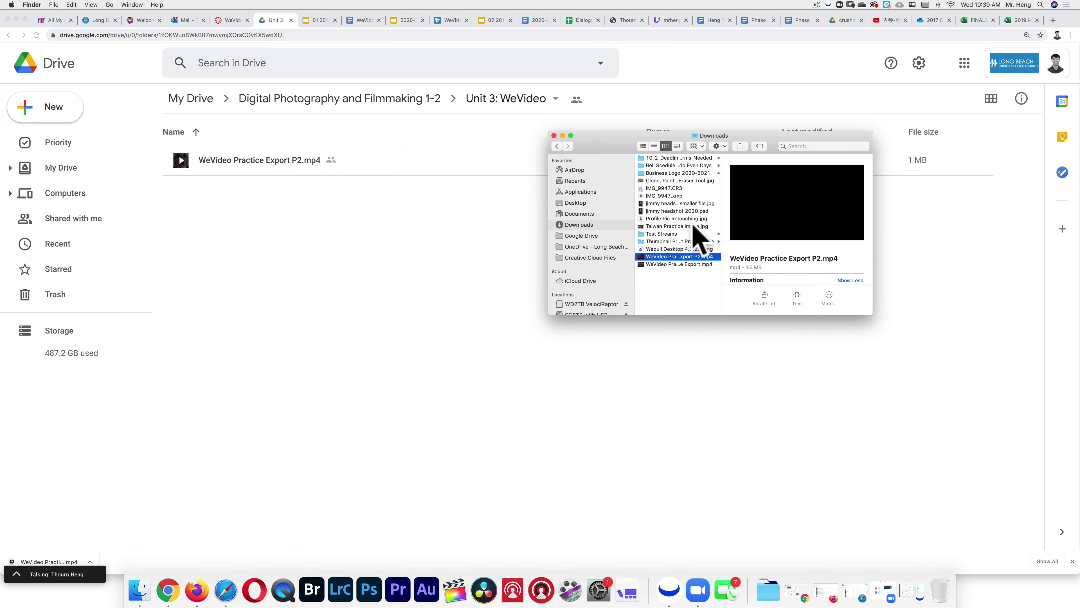
{"action": "left_click_drag", "start_coordinate": [661, 266], "coordinate": [410, 259]}
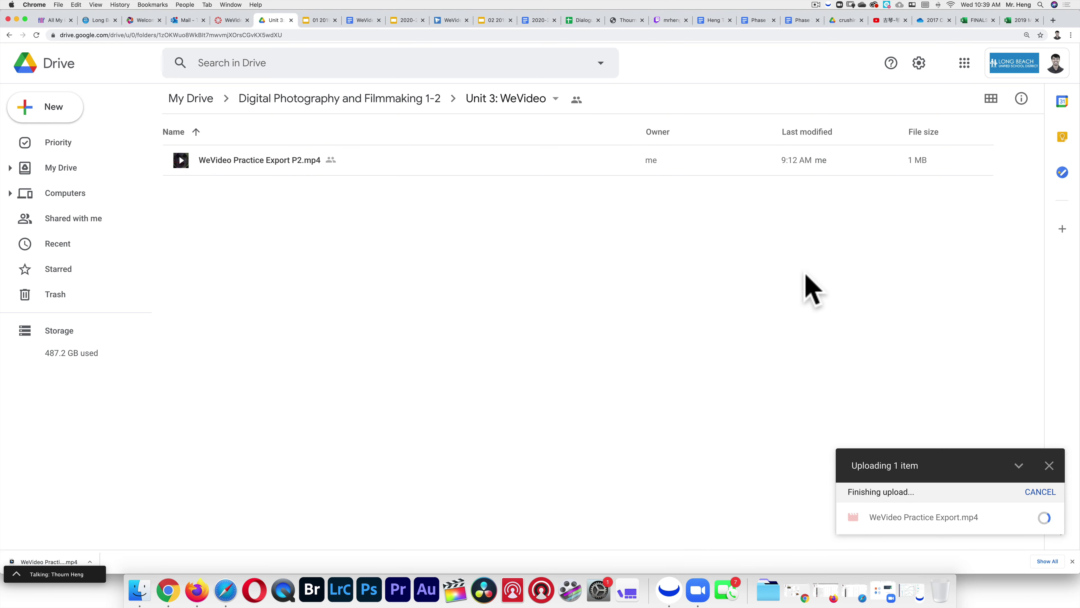
{"action": "left_click", "coordinate": [451, 20]}
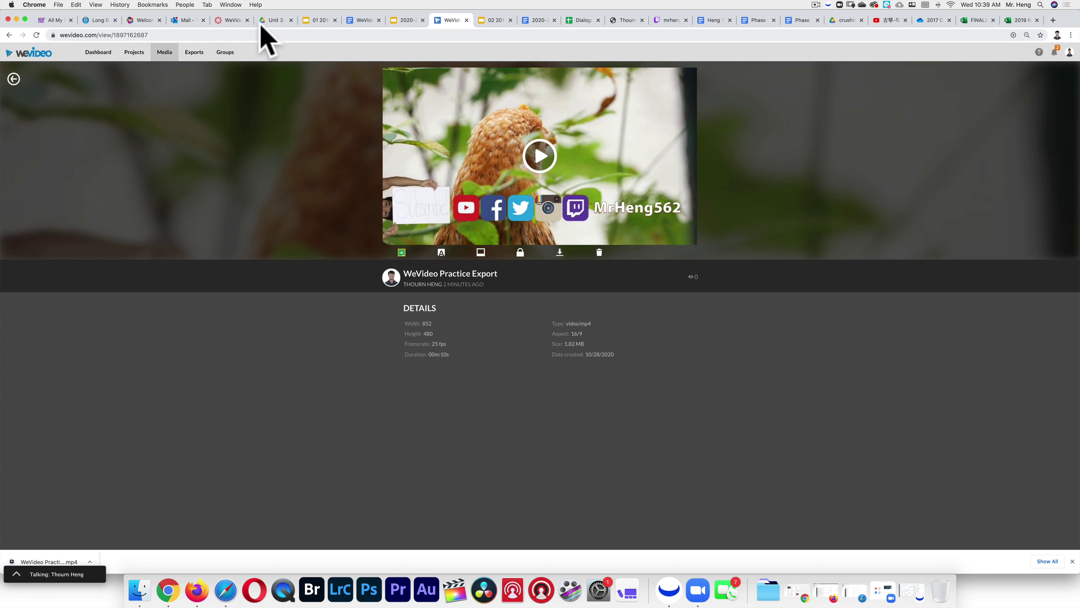
{"action": "left_click", "coordinate": [274, 22]}
Copy the share link of WeVideo Practice Export.mp4, keeping access as Anyone with the link and the role as Viewer
{"action": "left_click", "coordinate": [228, 194]}
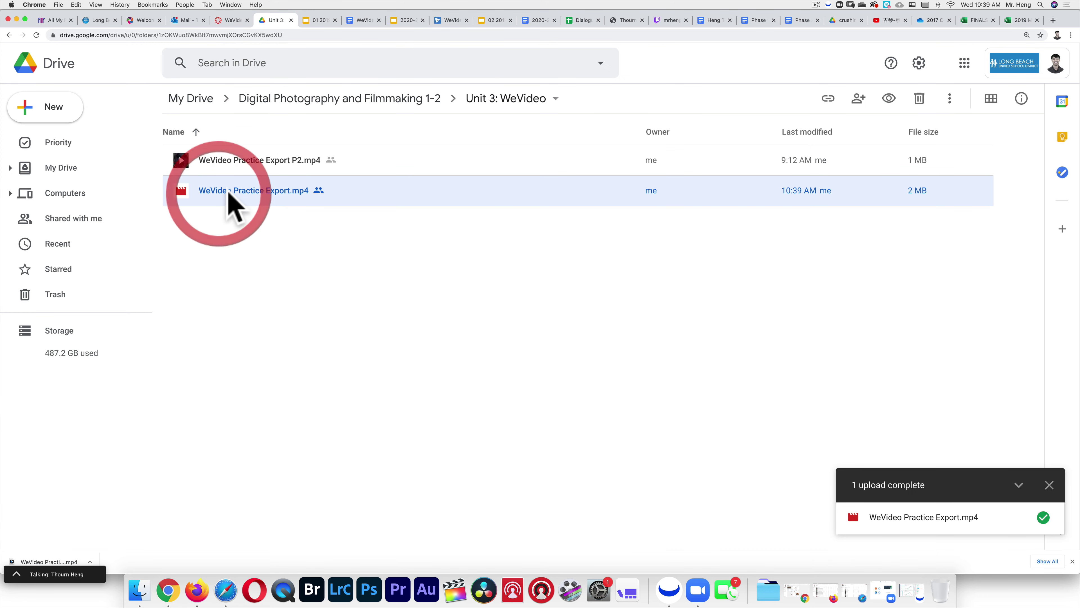
{"action": "right_click", "coordinate": [229, 192]}
{"action": "left_click", "coordinate": [276, 262]}
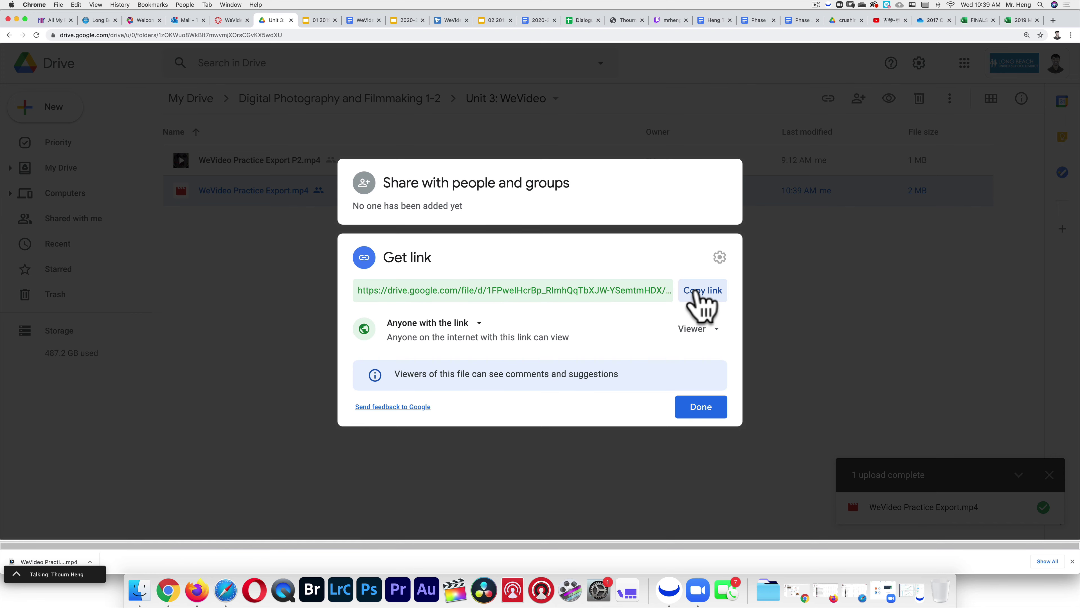
{"action": "left_click", "coordinate": [702, 291]}
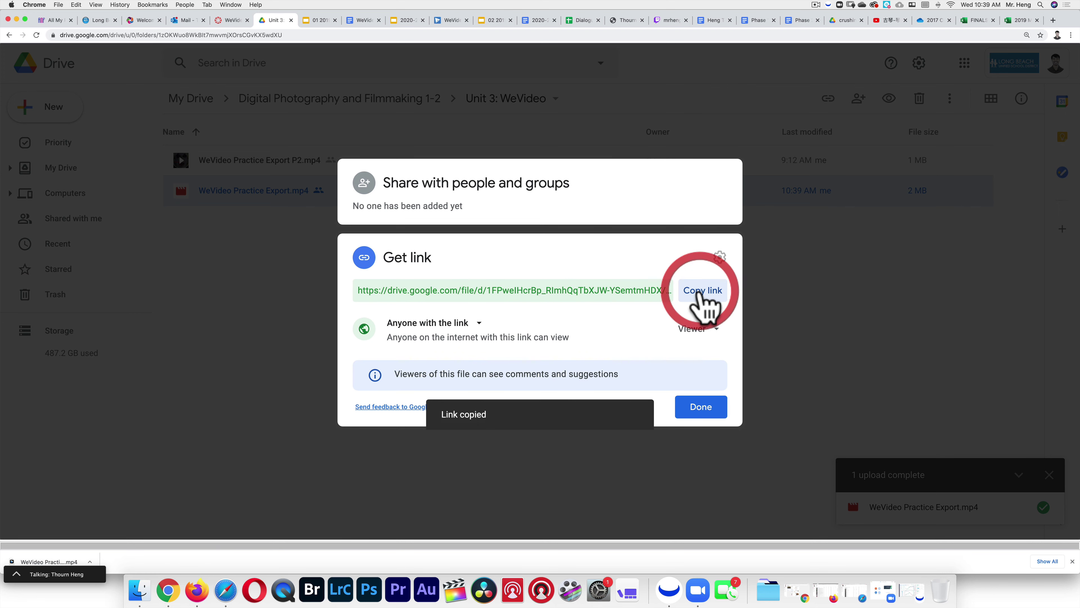
{"action": "left_click", "coordinate": [409, 323]}
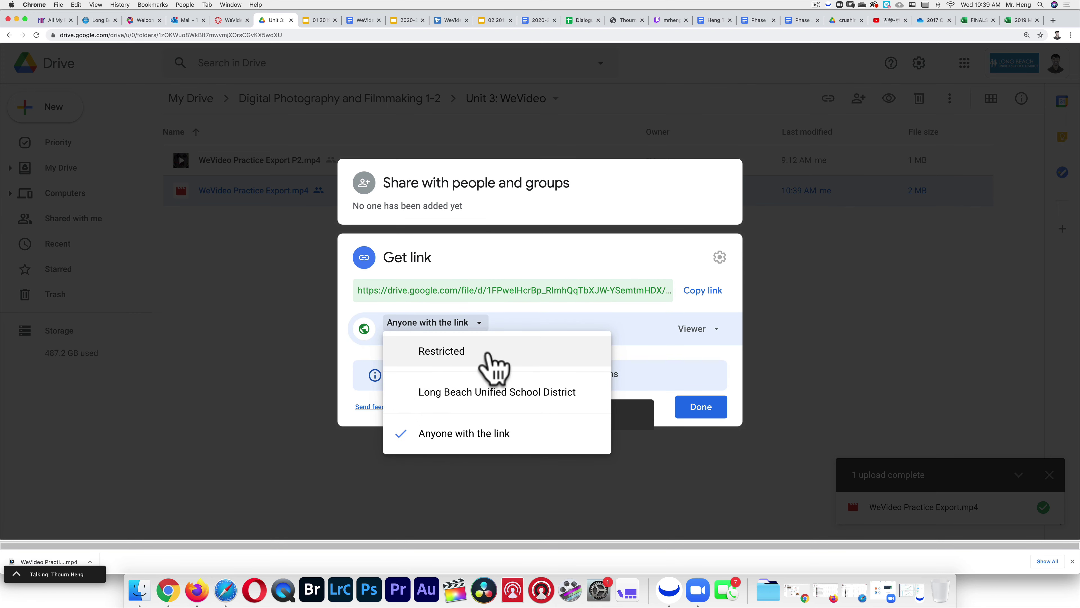
{"action": "left_click", "coordinate": [442, 433]}
{"action": "left_click", "coordinate": [711, 334]}
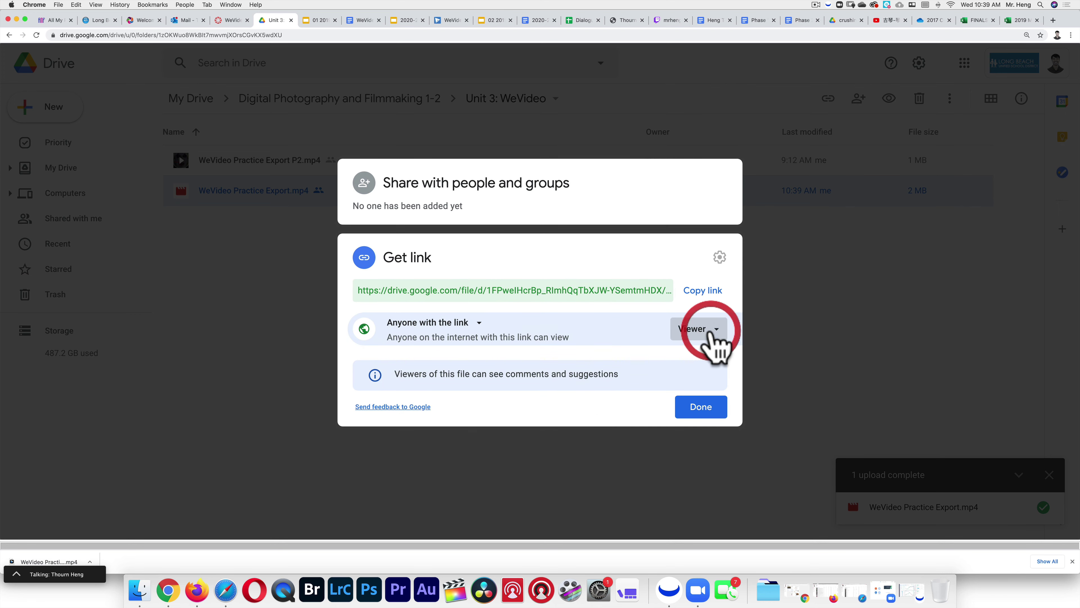
{"action": "left_click", "coordinate": [715, 364]}
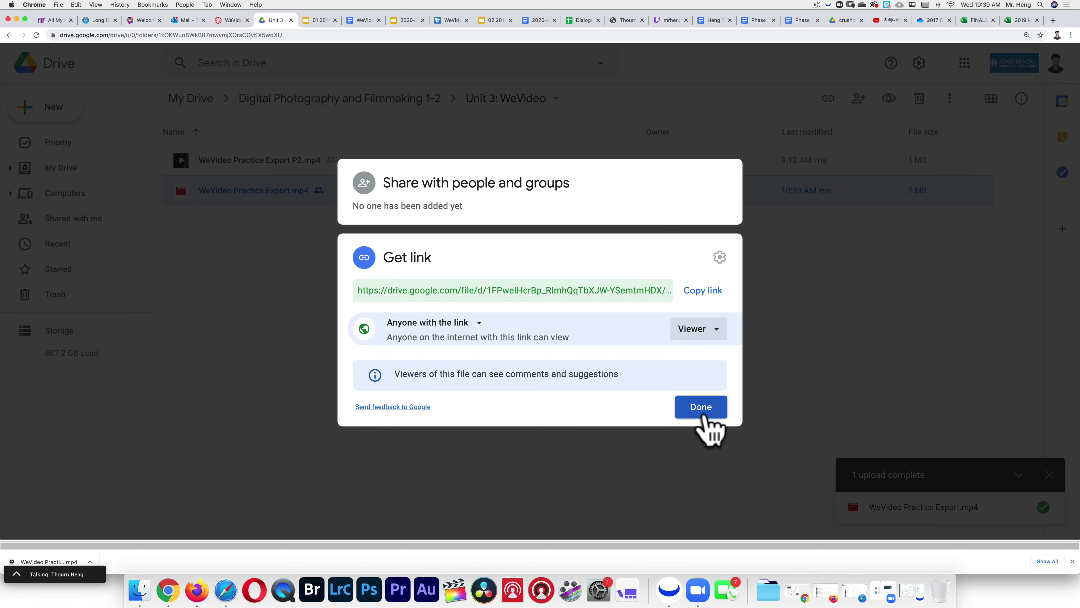
{"action": "left_click", "coordinate": [702, 412]}
Switch to the Canvas course and open the WeVideo Practice Export assignment in the Unit 3 - WeVideo module
{"action": "left_click", "coordinate": [227, 20]}
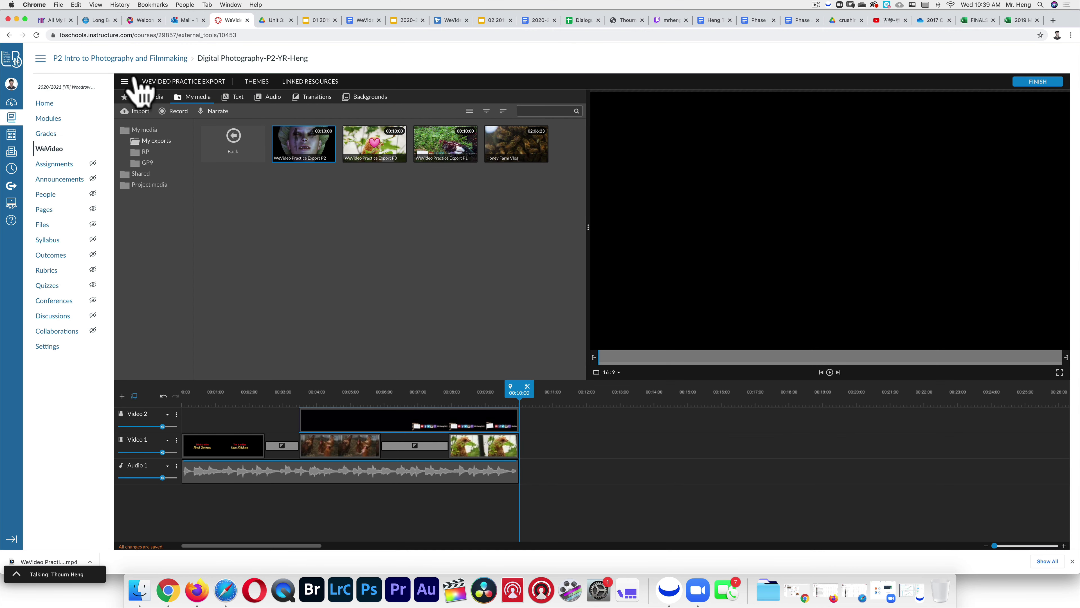
{"action": "left_click", "coordinate": [11, 102]}
{"action": "left_click", "coordinate": [219, 186]}
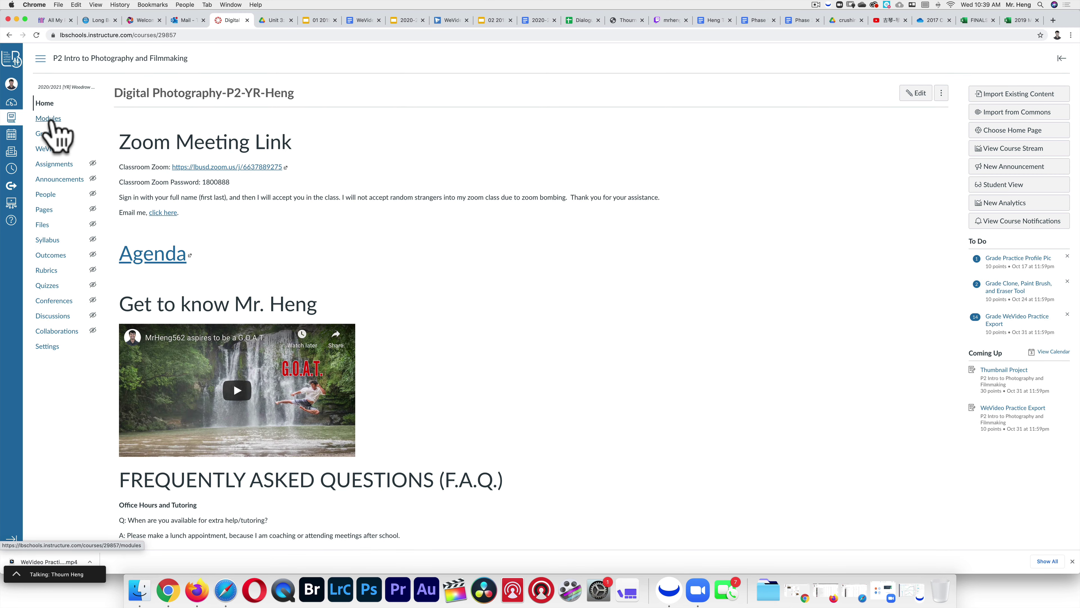
{"action": "left_click", "coordinate": [50, 121]}
{"action": "scroll", "coordinate": [188, 294], "scroll_direction": "down", "scroll_amount": 5}
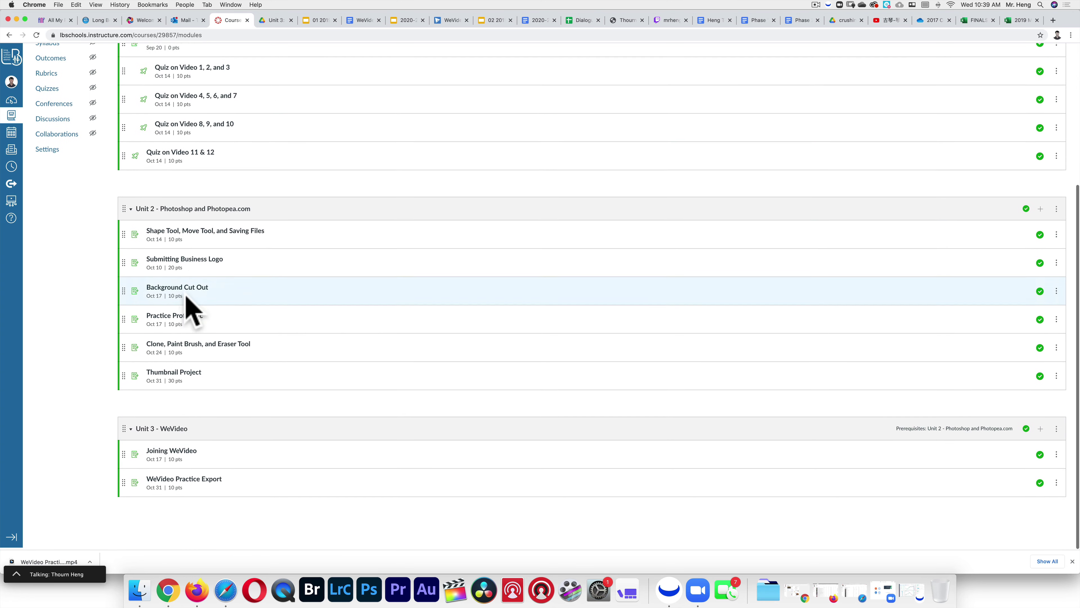
{"action": "left_click", "coordinate": [192, 481]}
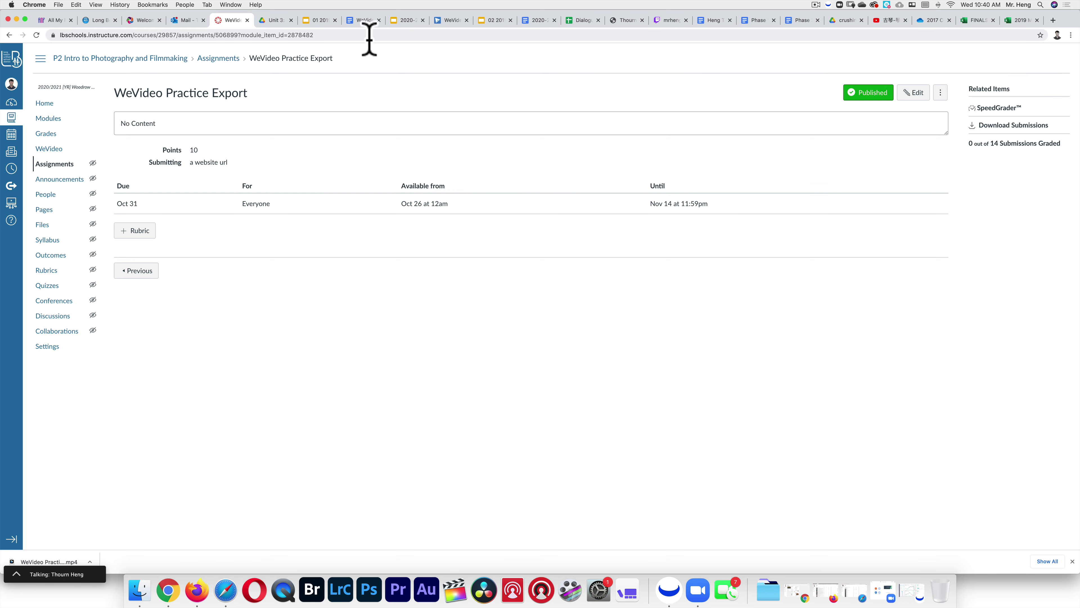
Return to the exported video in WeVideo, make it public to select its page address, and set it back to private
{"action": "left_click", "coordinate": [444, 20]}
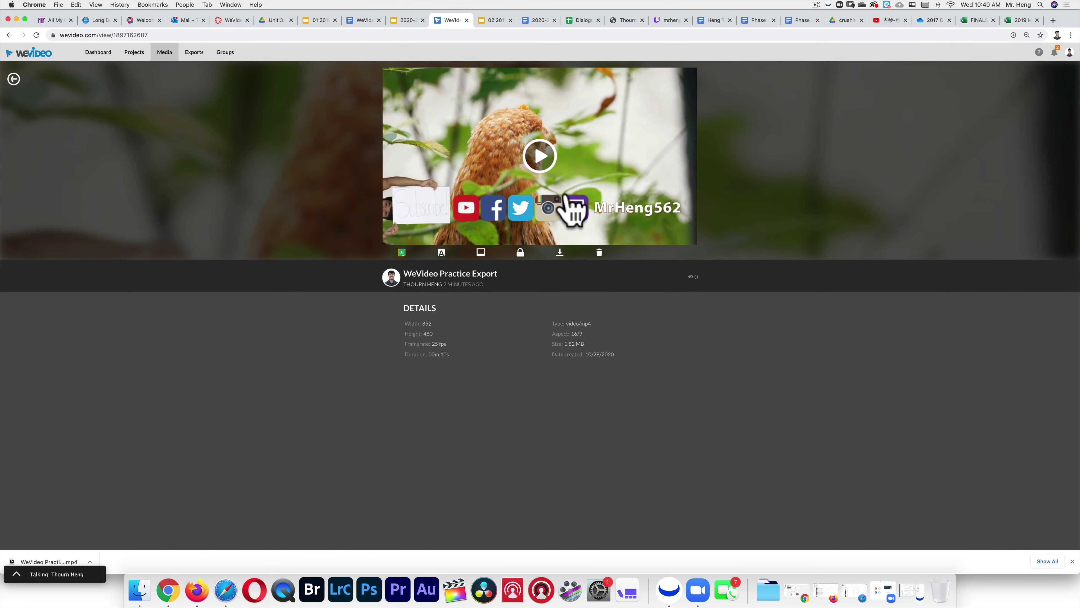
{"action": "left_click", "coordinate": [520, 253]}
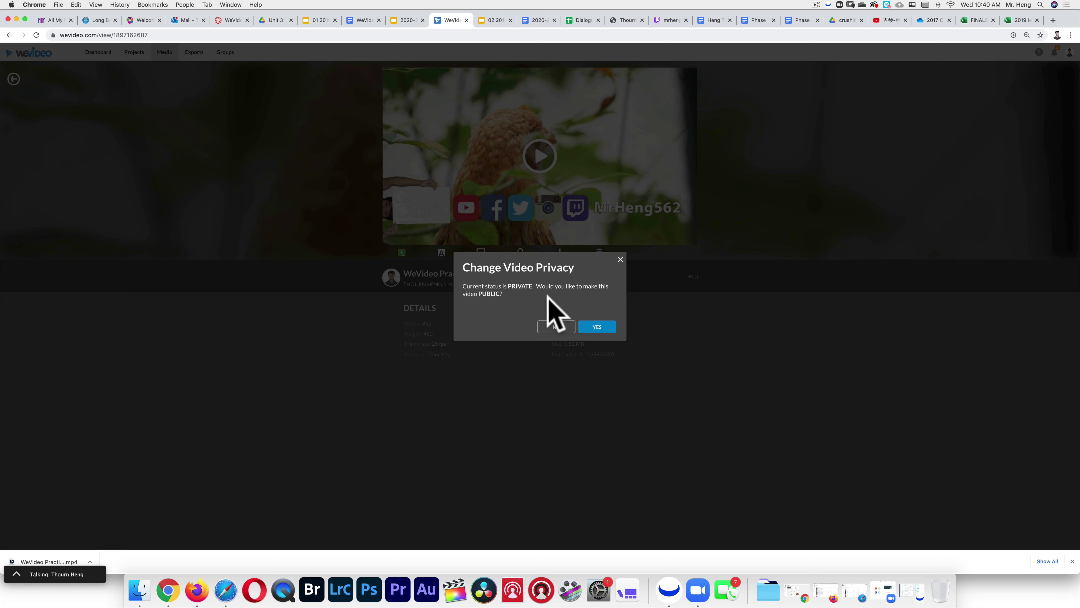
{"action": "left_click", "coordinate": [597, 326]}
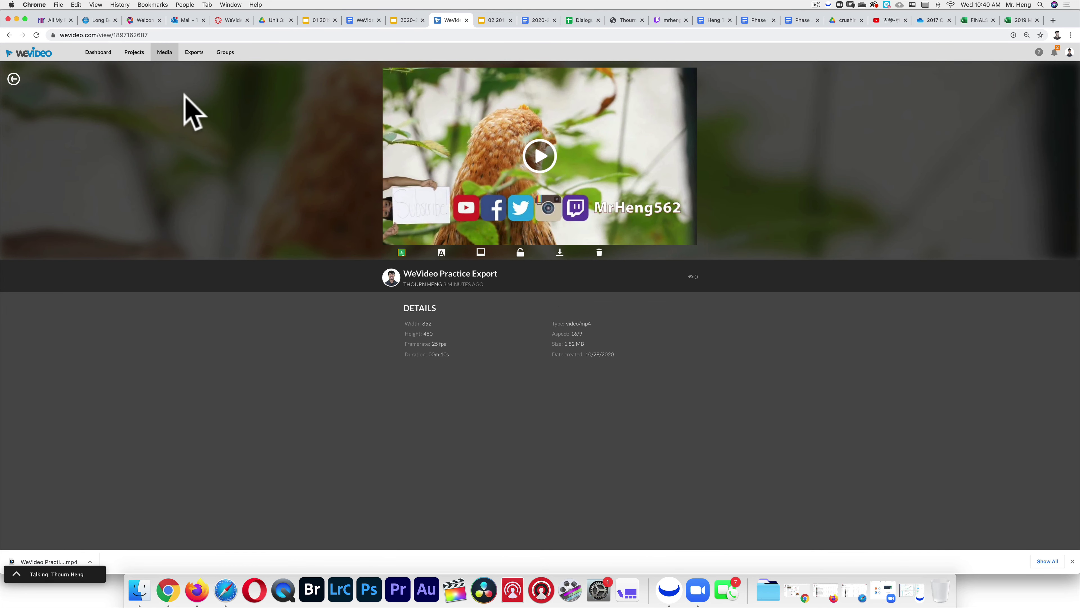
{"action": "left_click", "coordinate": [153, 34]}
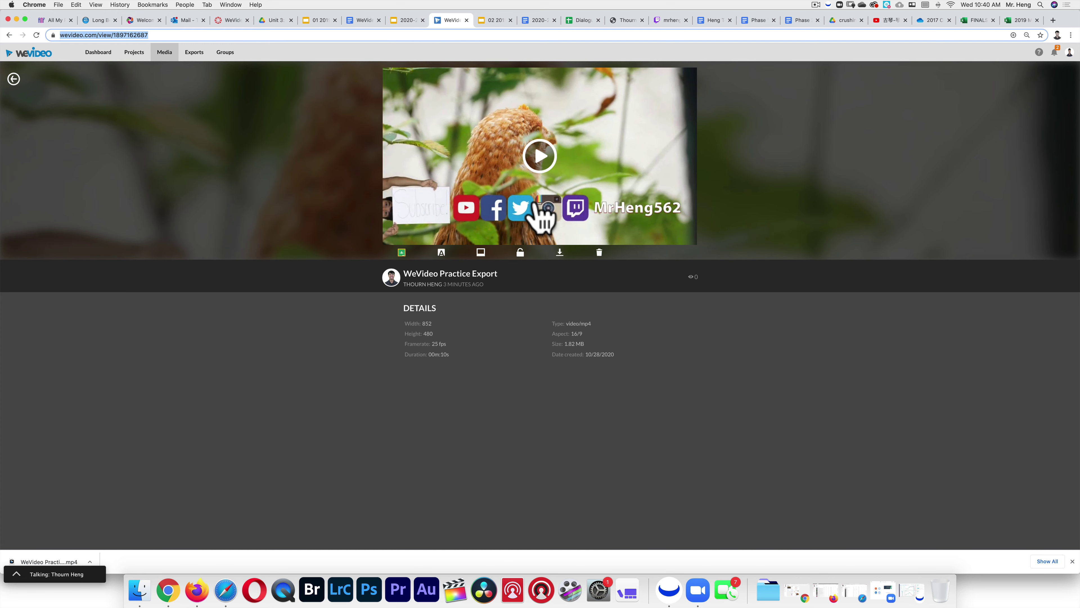
{"action": "left_click", "coordinate": [520, 251]}
{"action": "left_click", "coordinate": [597, 324]}
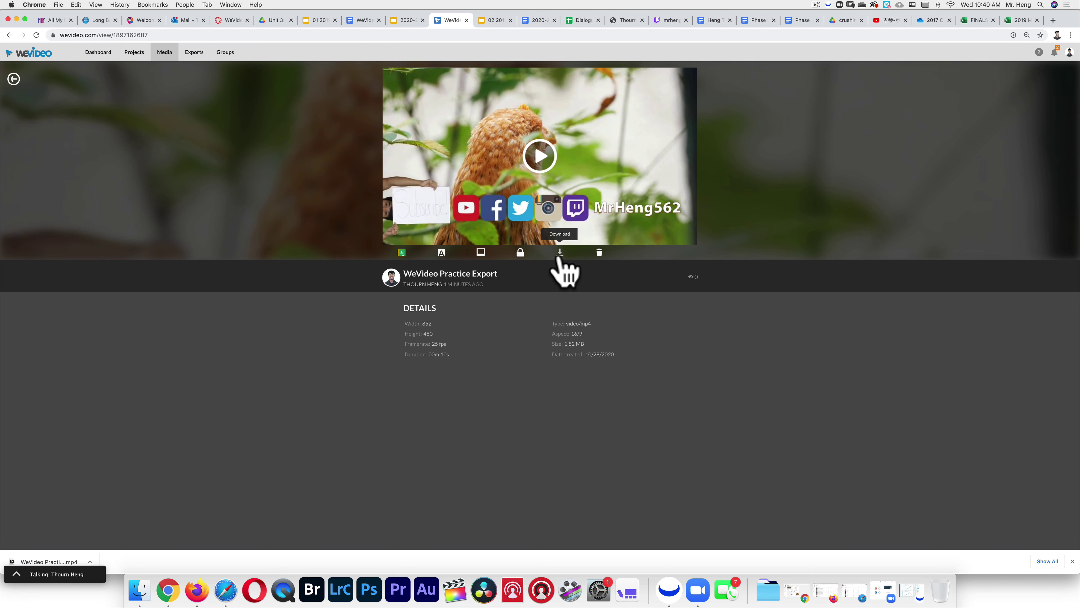
Switch to Google Drive and review the link-sharing settings of WeVideo Practice Export.mp4 in the Unit 3: WeVideo folder, then close them
{"action": "left_click", "coordinate": [270, 19]}
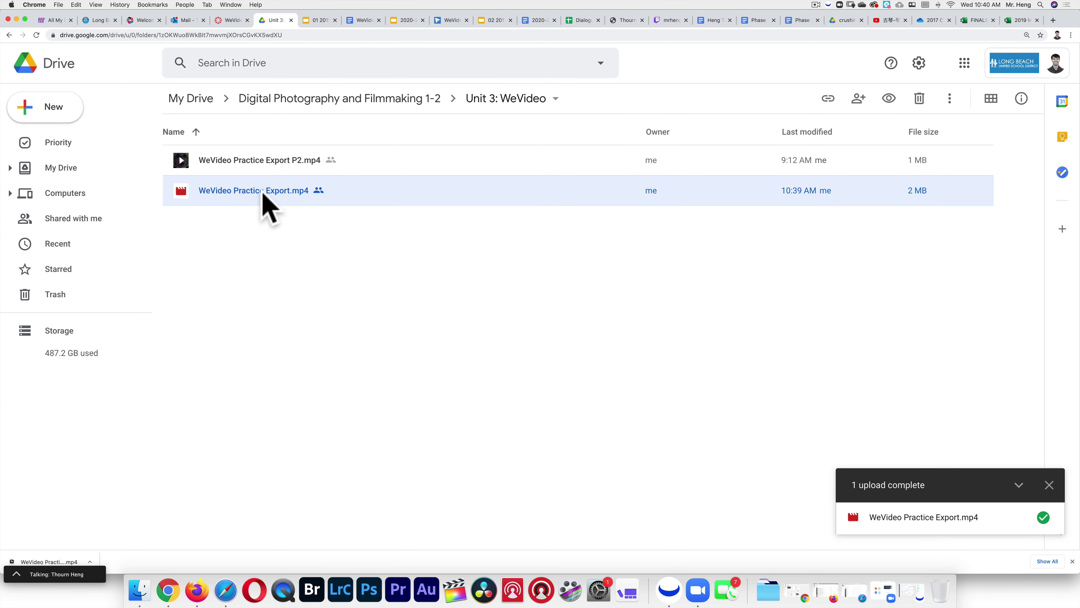
{"action": "right_click", "coordinate": [254, 193]}
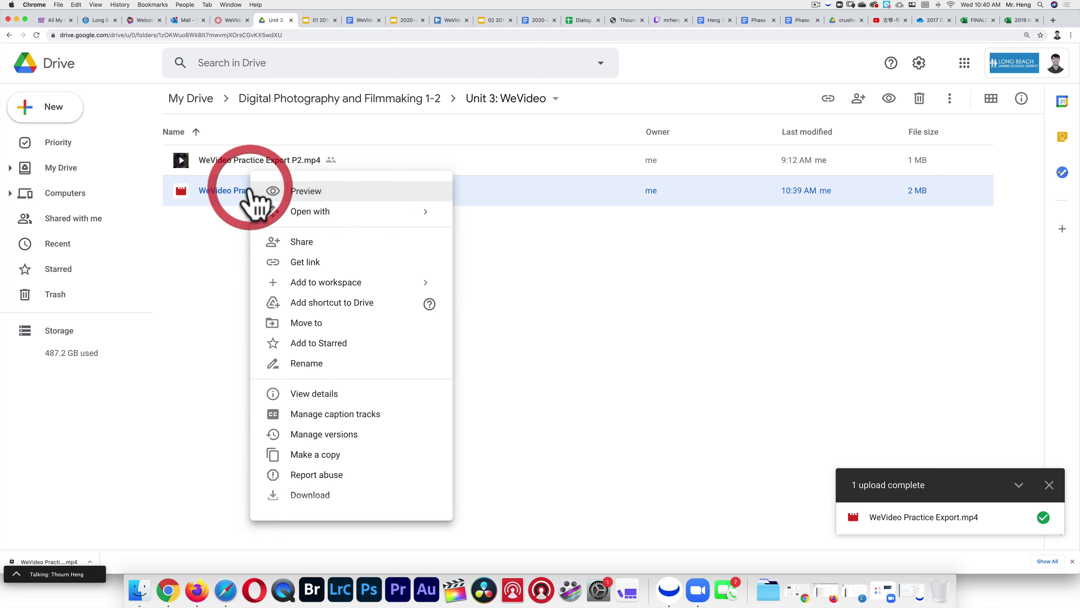
{"action": "left_click", "coordinate": [389, 268]}
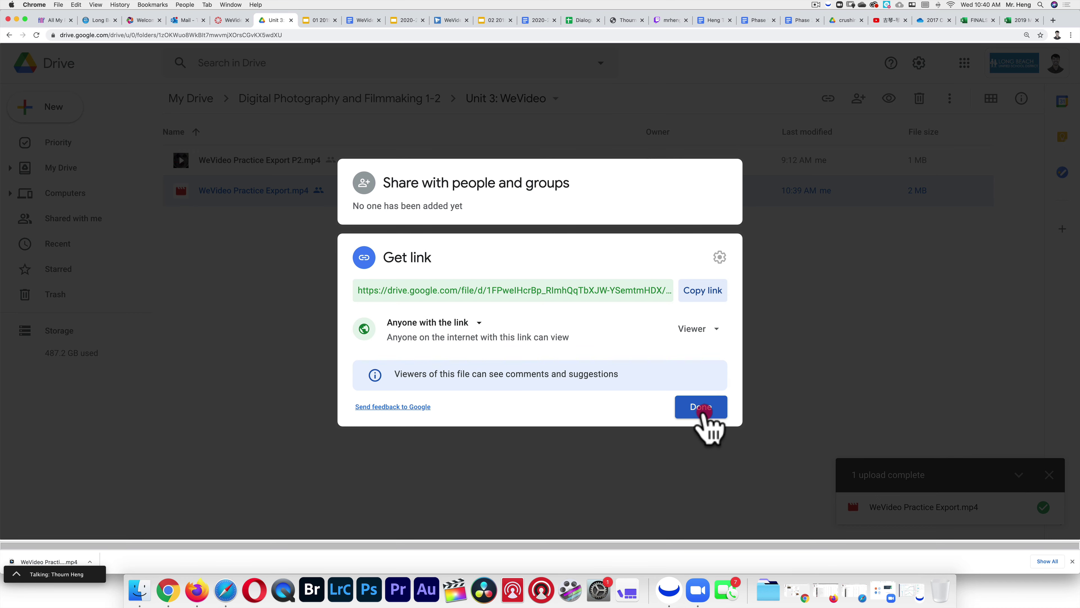
{"action": "left_click", "coordinate": [701, 409]}
Return to the Canvas course and reopen the WeVideo Practice Export assignment from the Unit 3 - WeVideo module
{"action": "left_click", "coordinate": [227, 20]}
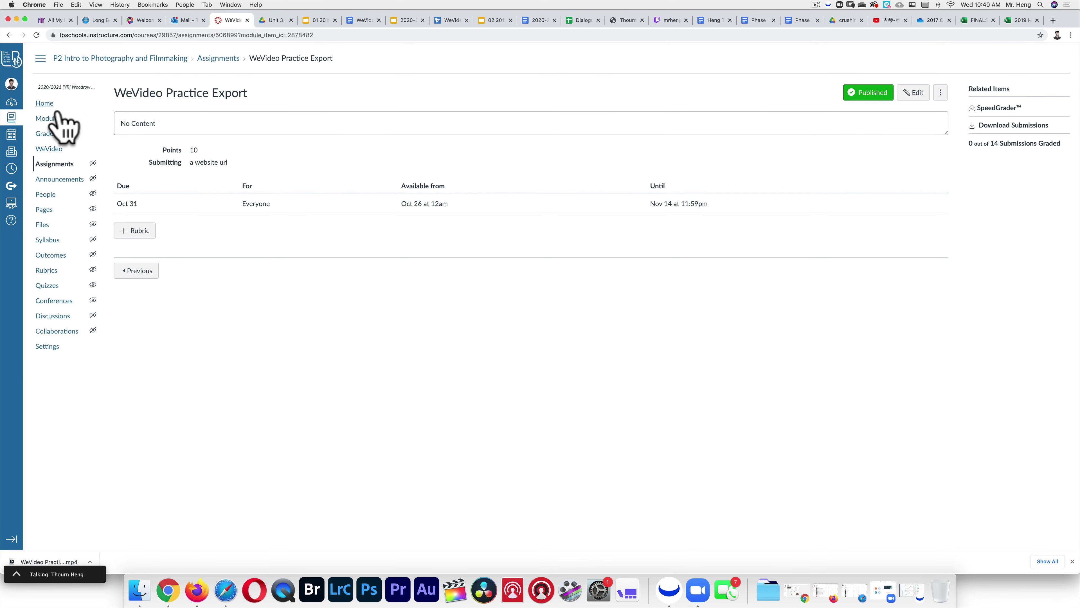
{"action": "left_click", "coordinate": [55, 120]}
{"action": "scroll", "coordinate": [248, 295], "scroll_direction": "down", "scroll_amount": 5}
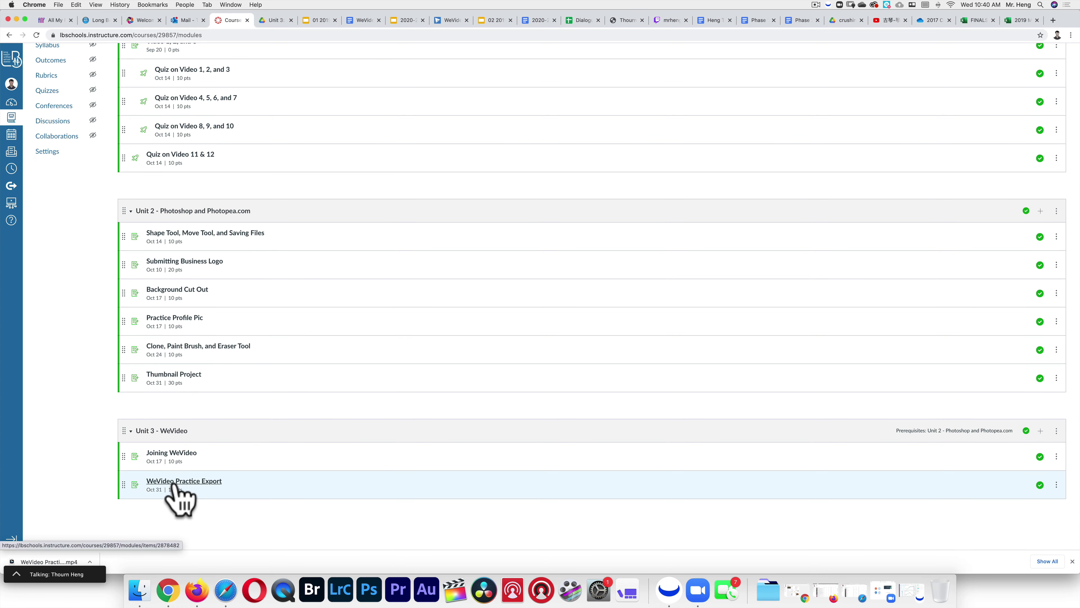
{"action": "left_click", "coordinate": [181, 490]}
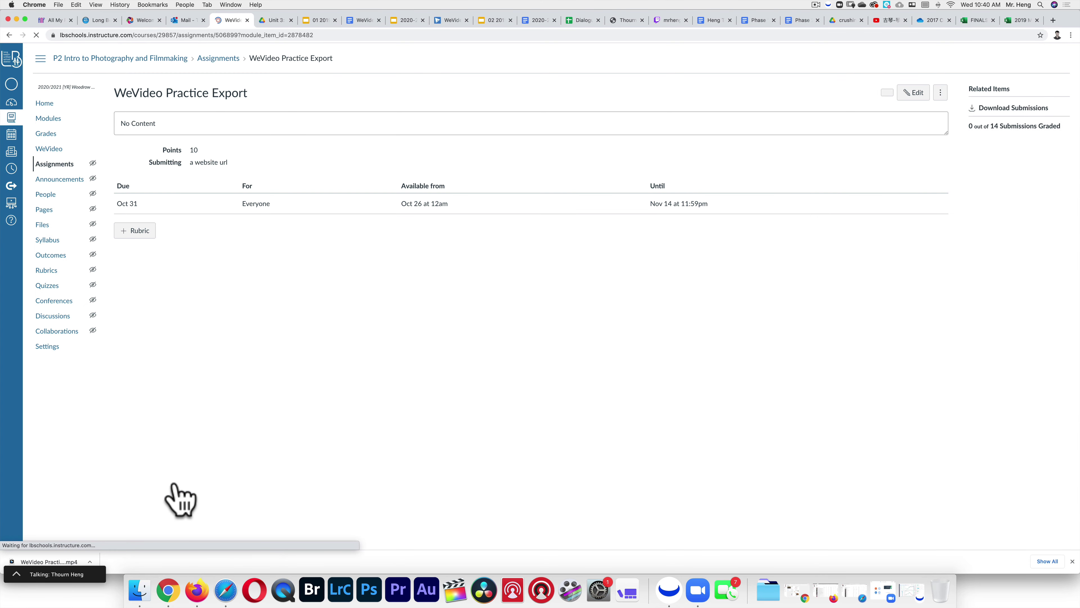